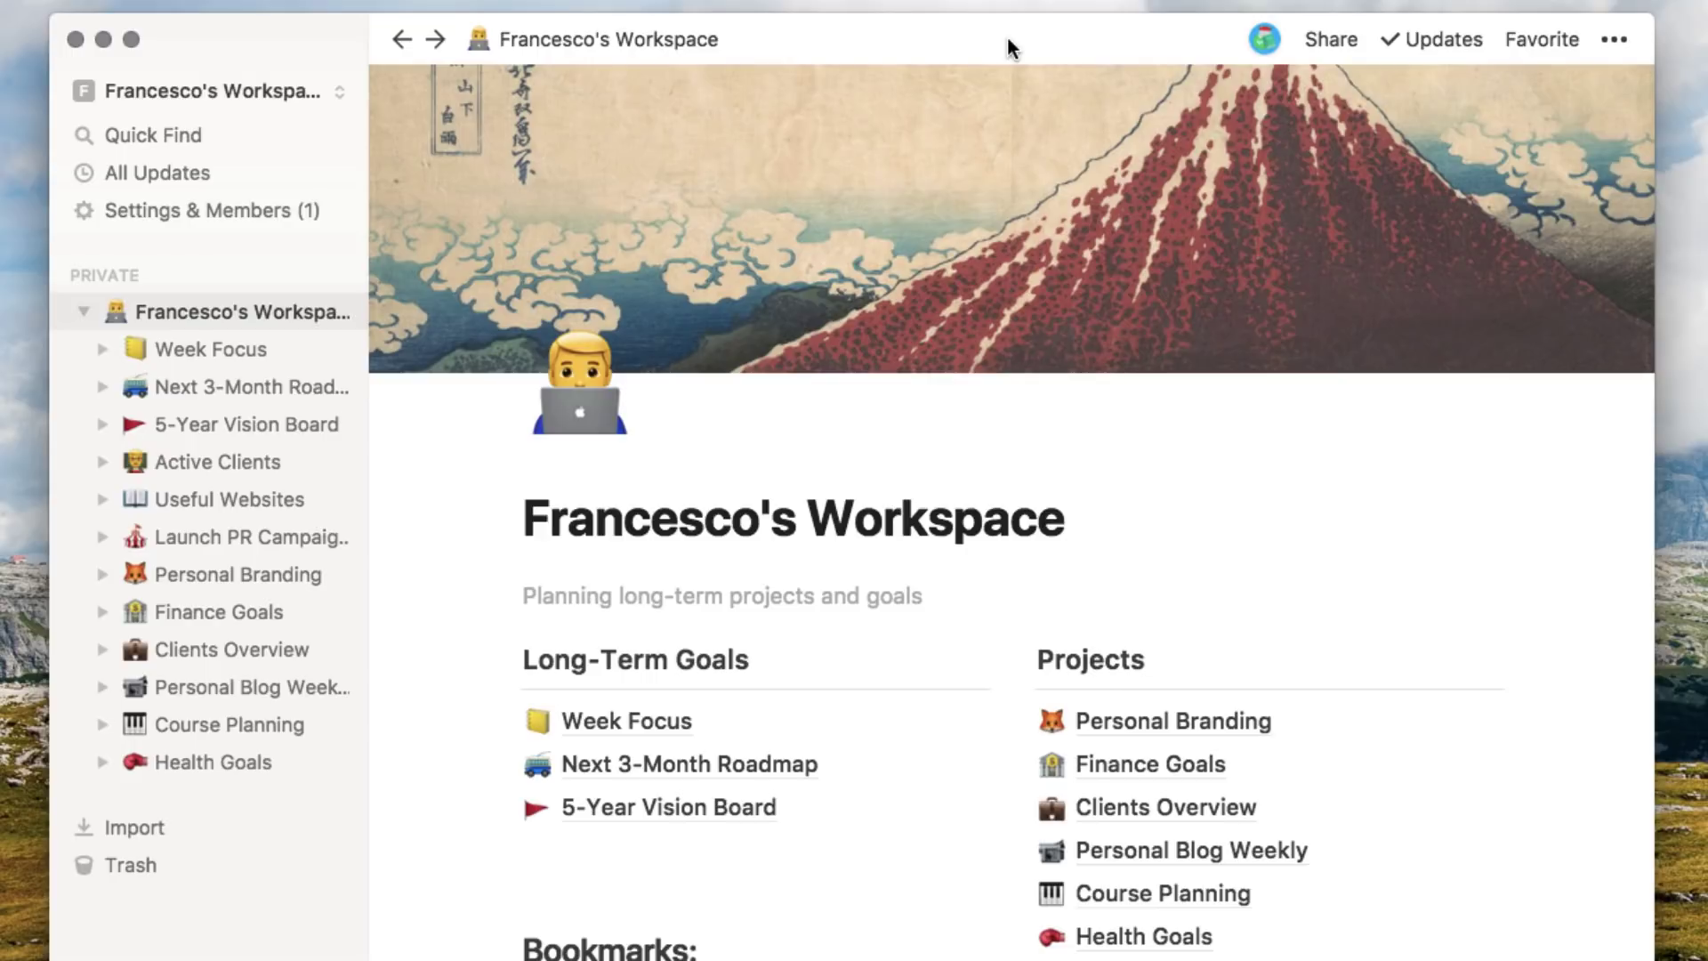
- Check which workspaces are available to switch to, keeping the current workspace open
click(225, 88)
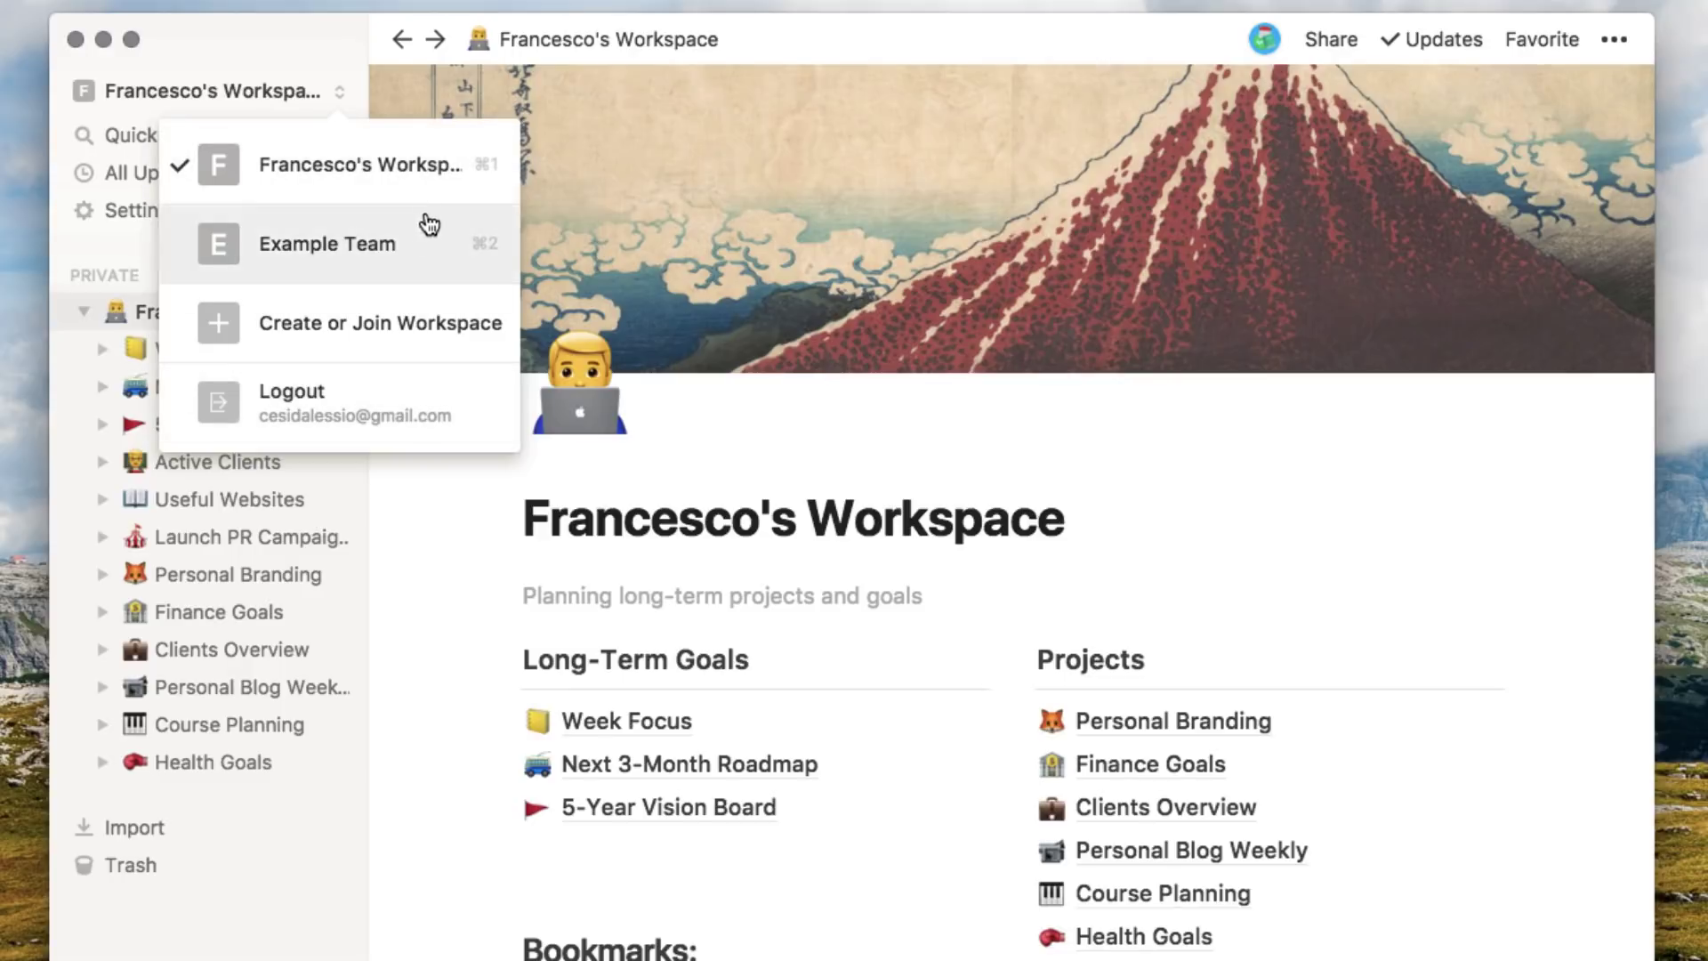
click(881, 397)
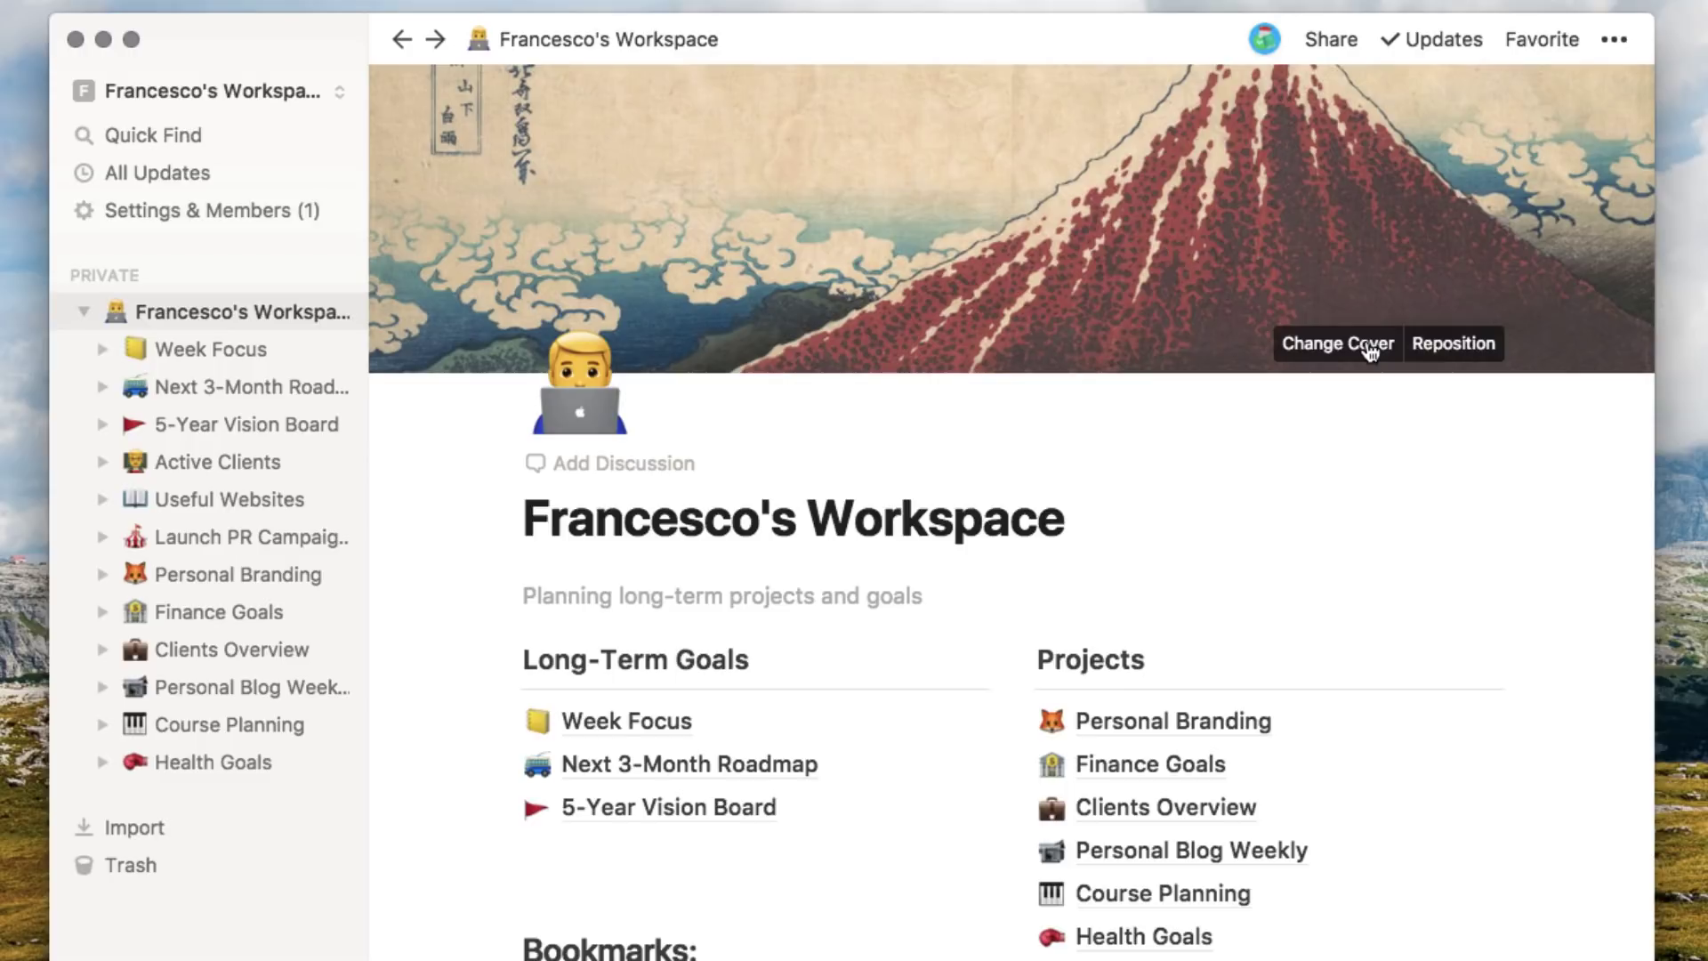
- Browse the gallery of cover images for the workspace home page, down to The Met Museum collection, without changing the cover
click(1370, 347)
scroll(1308, 614, down, 3)
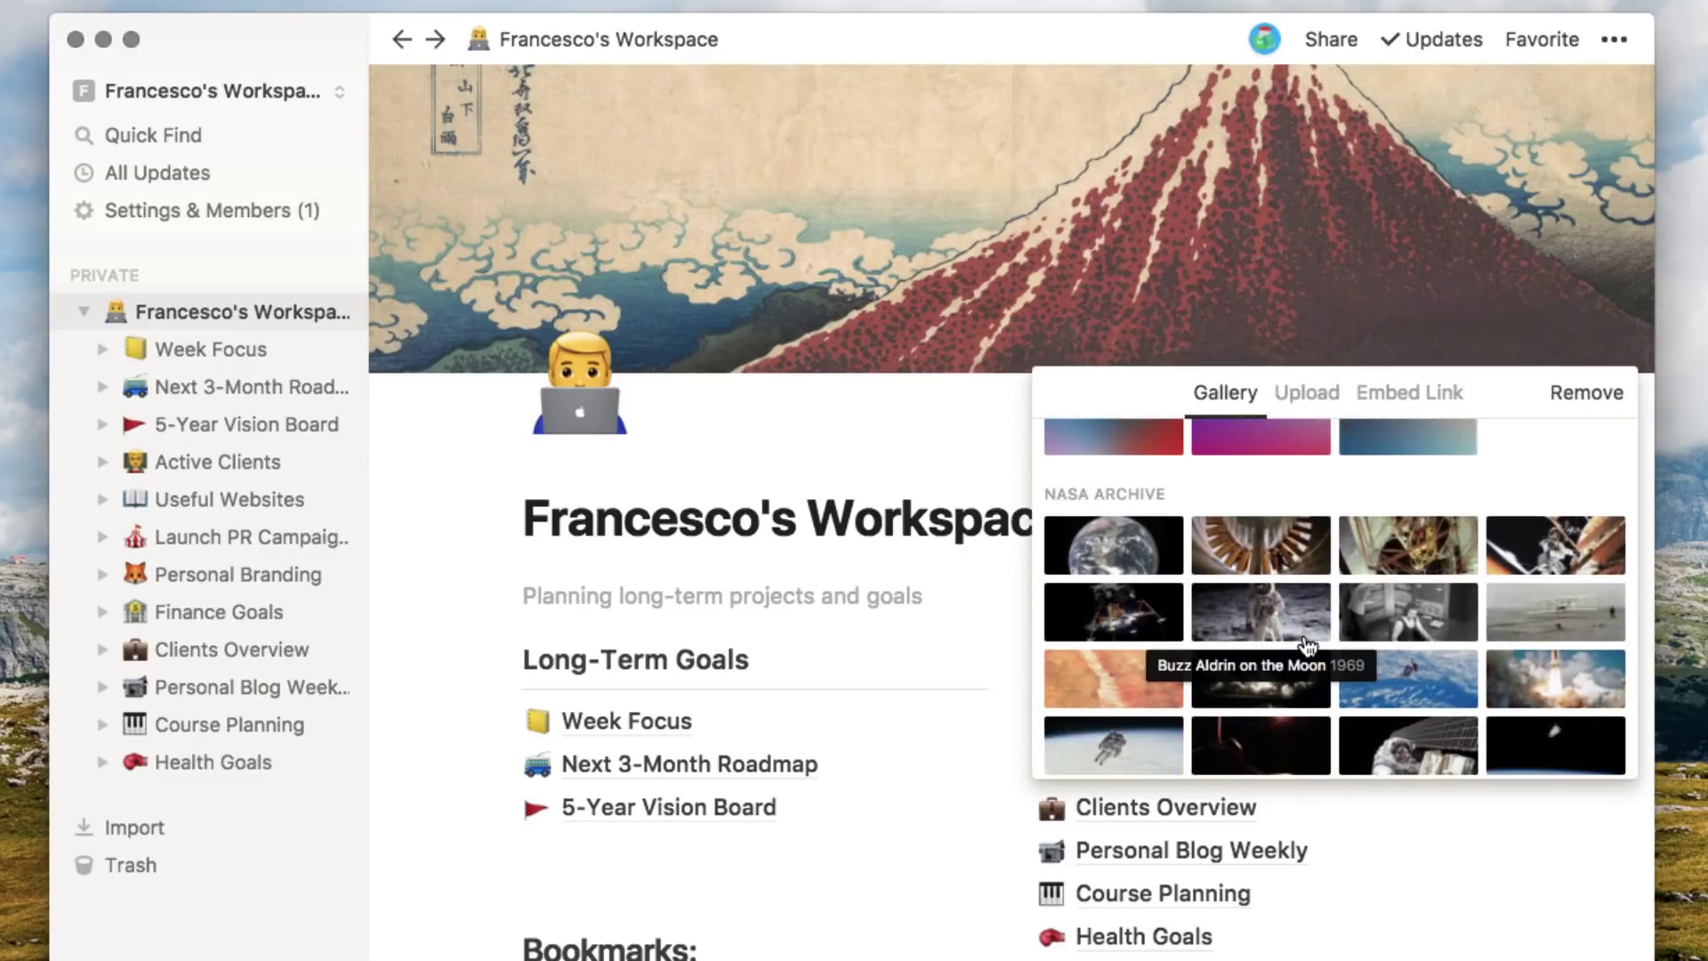
scroll(1306, 642, down, 5)
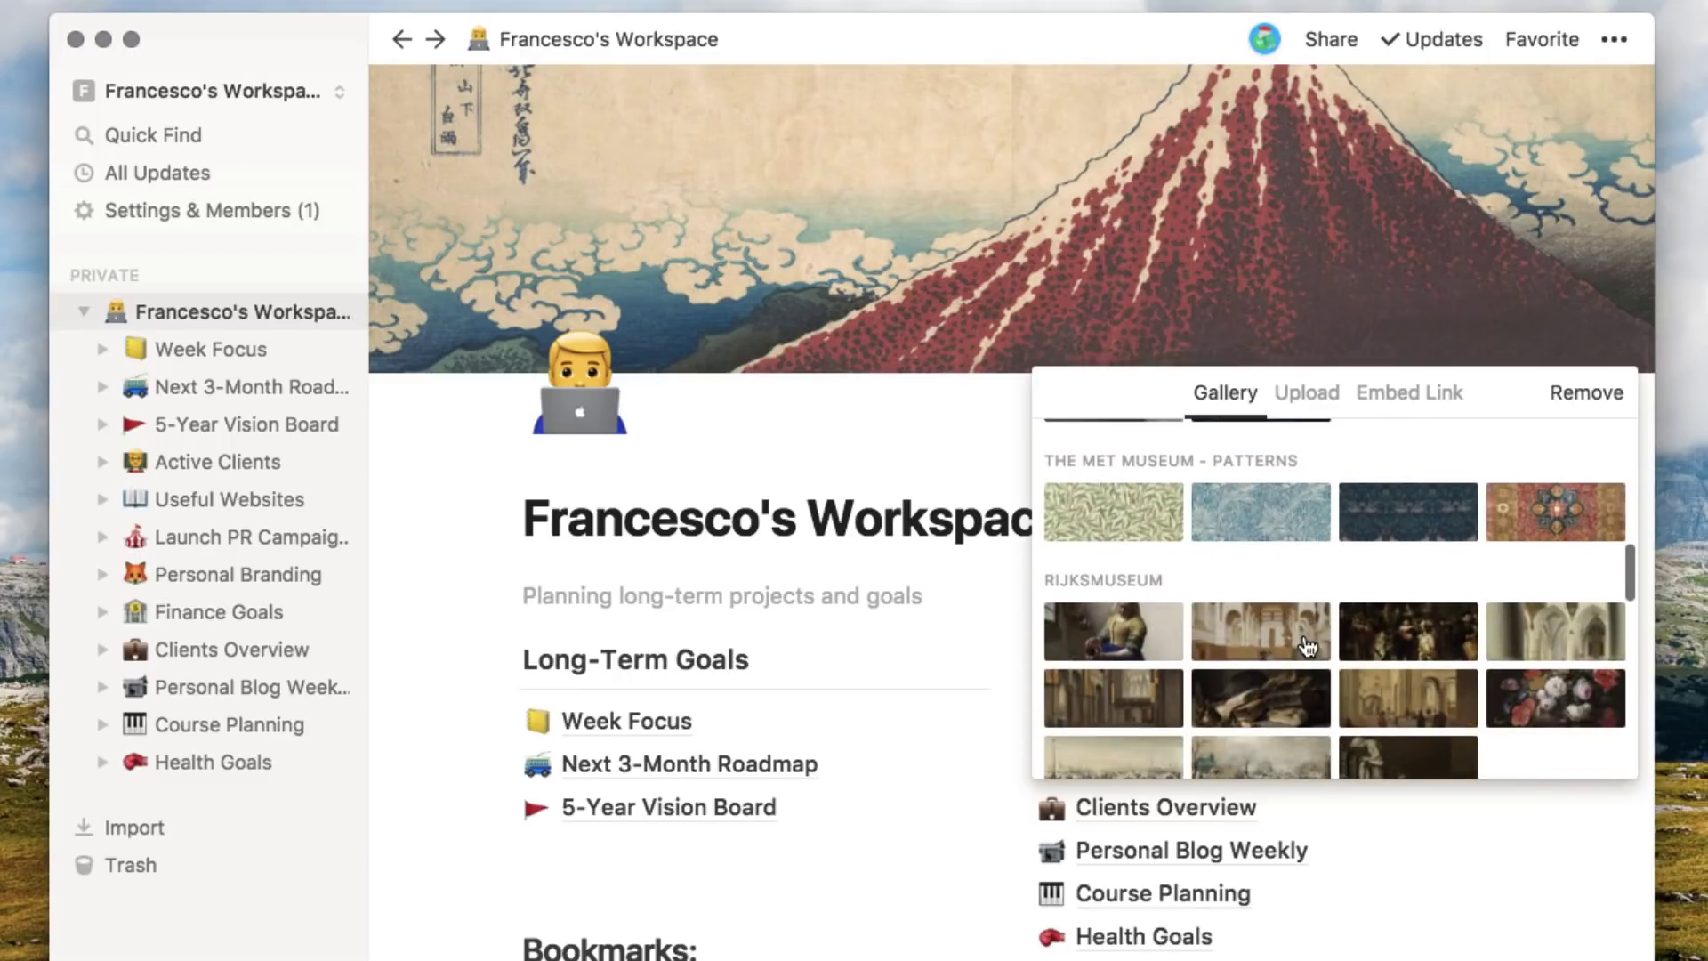
scroll(1307, 642, down, 5)
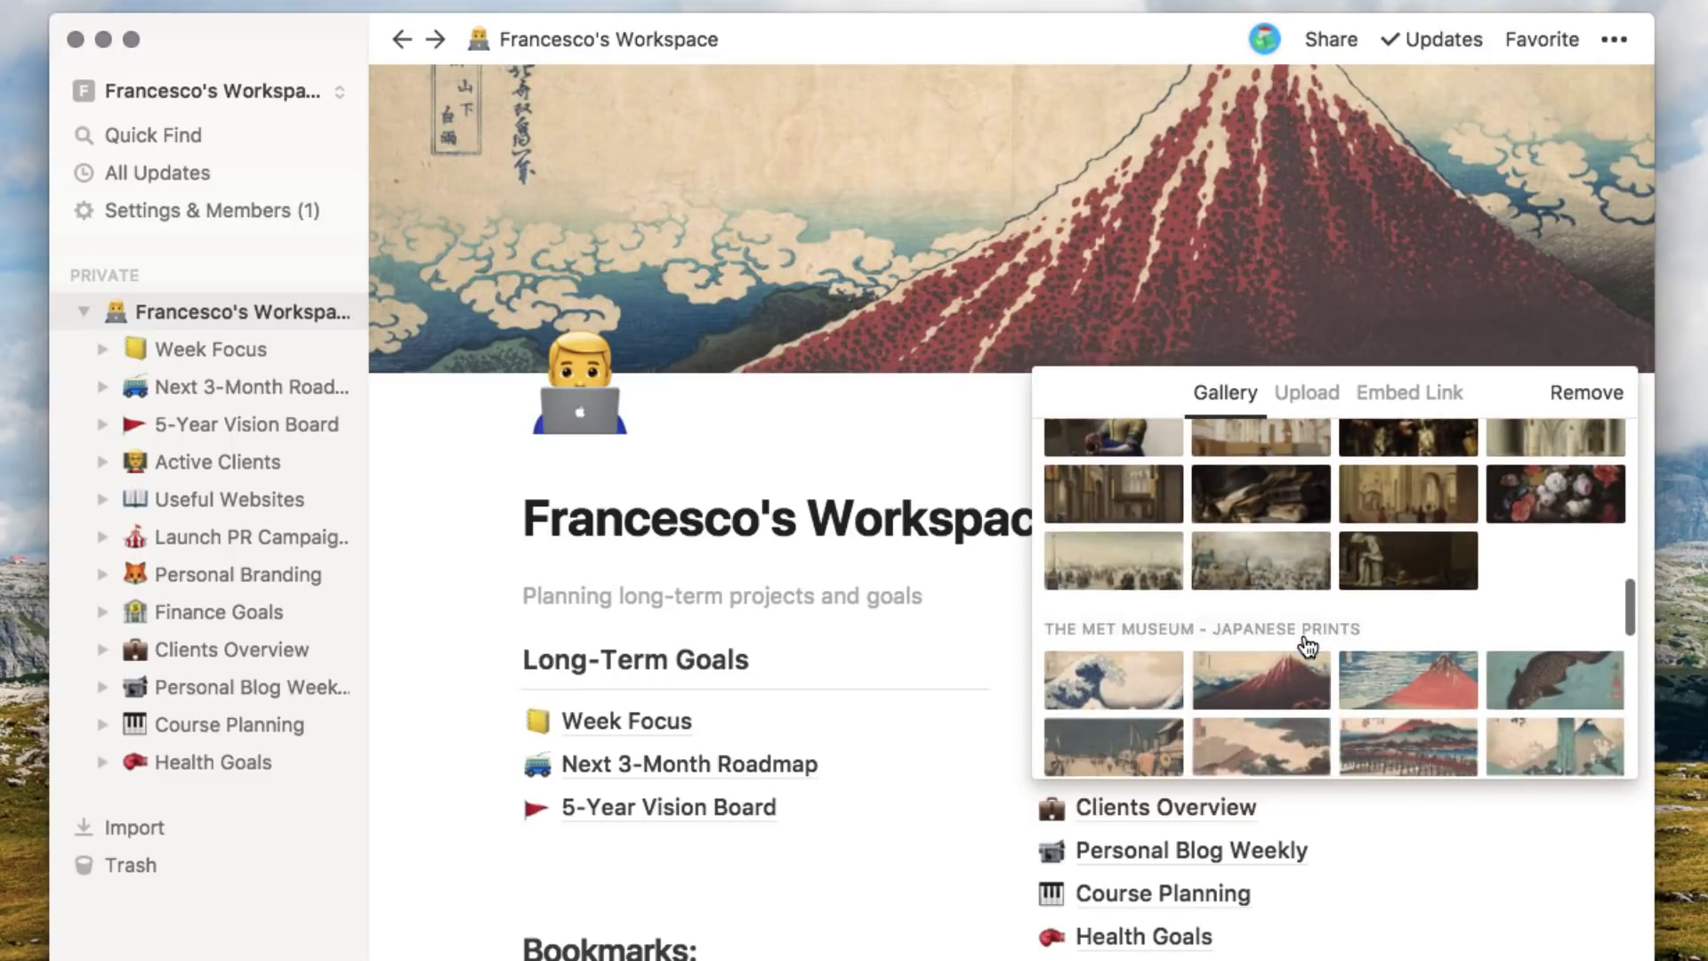
scroll(1307, 643, down, 10)
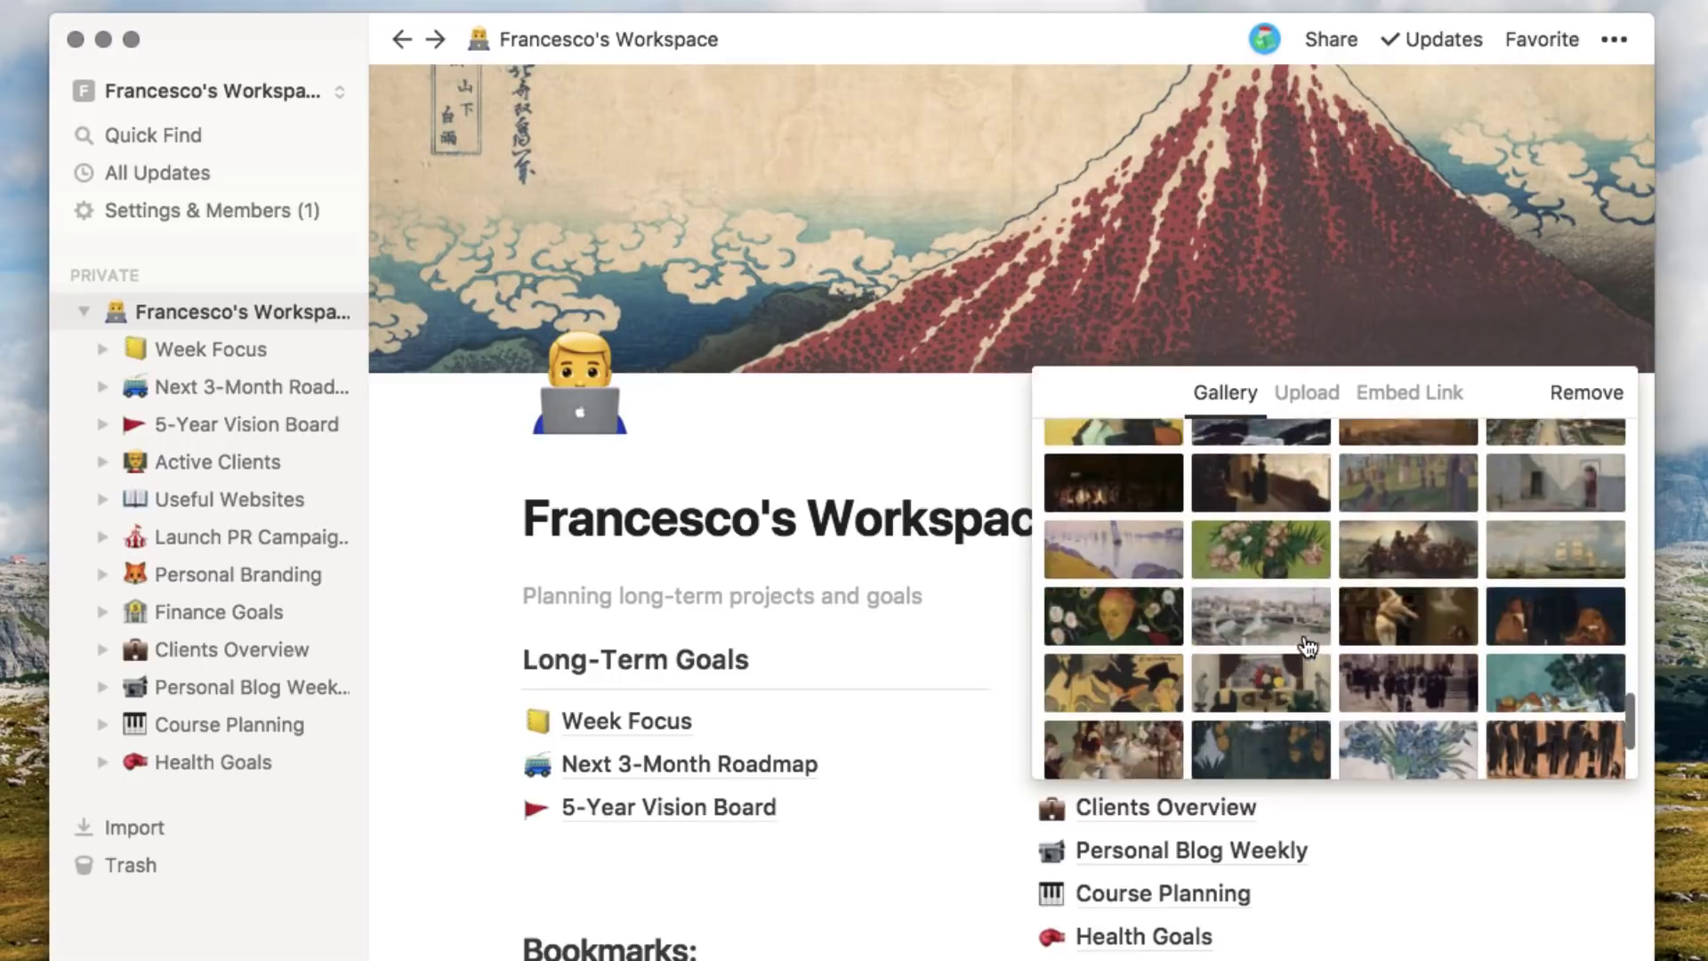
scroll(1304, 633, up, 3)
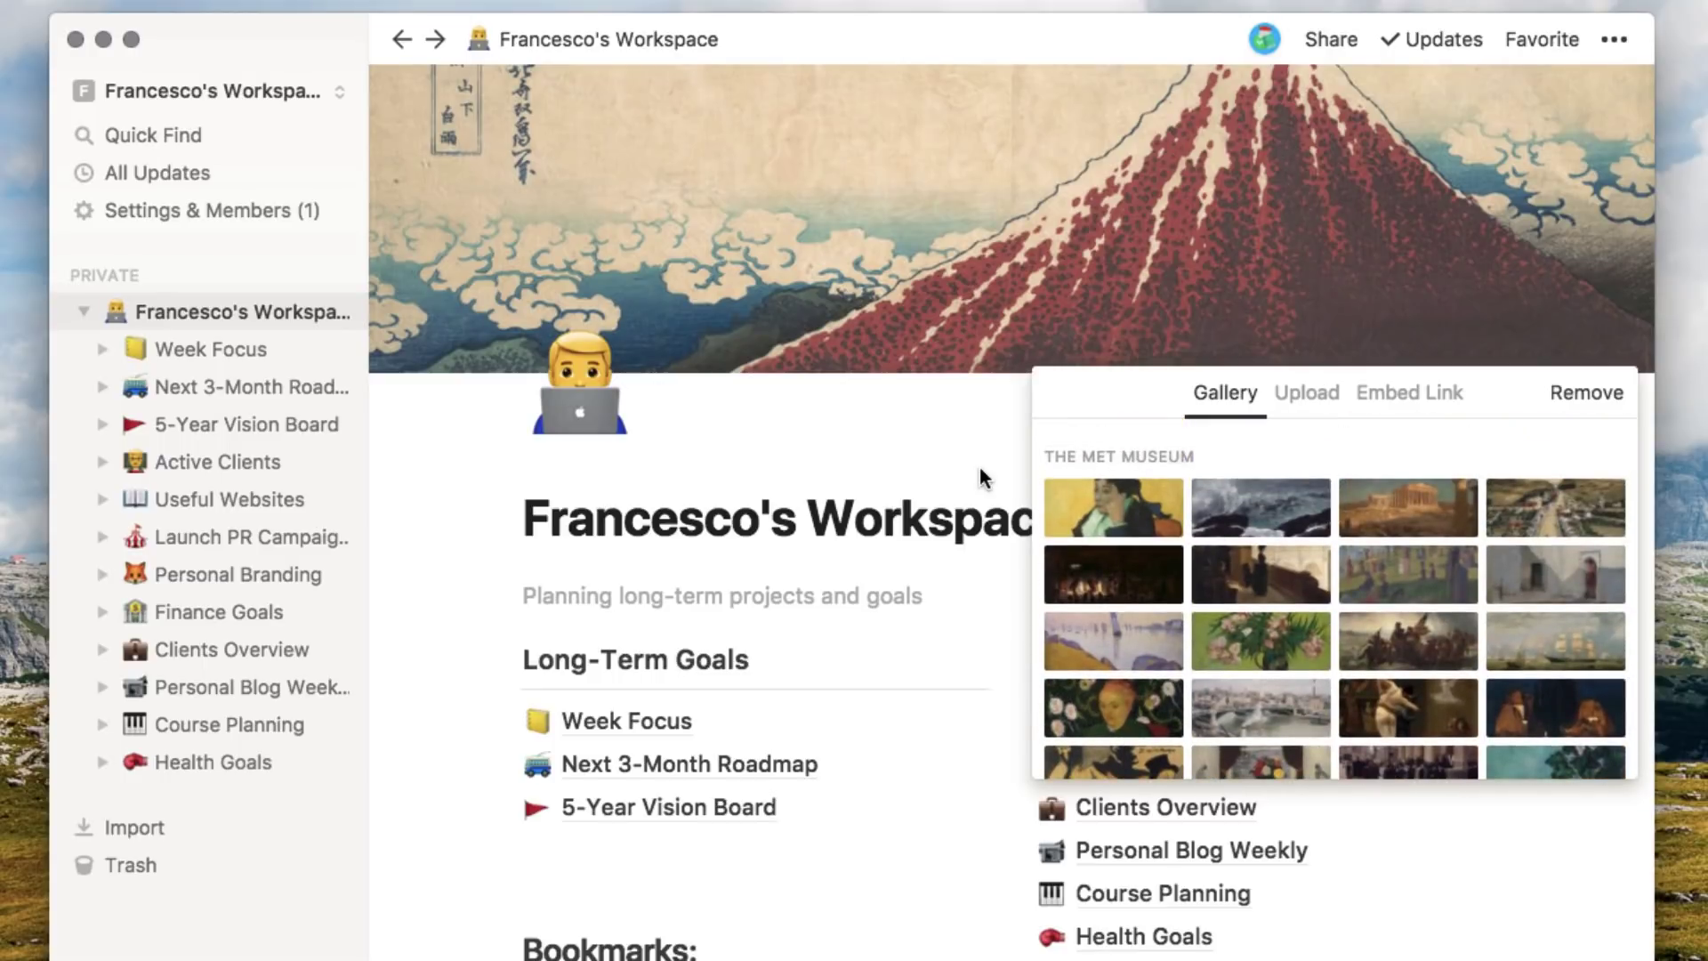
click(925, 448)
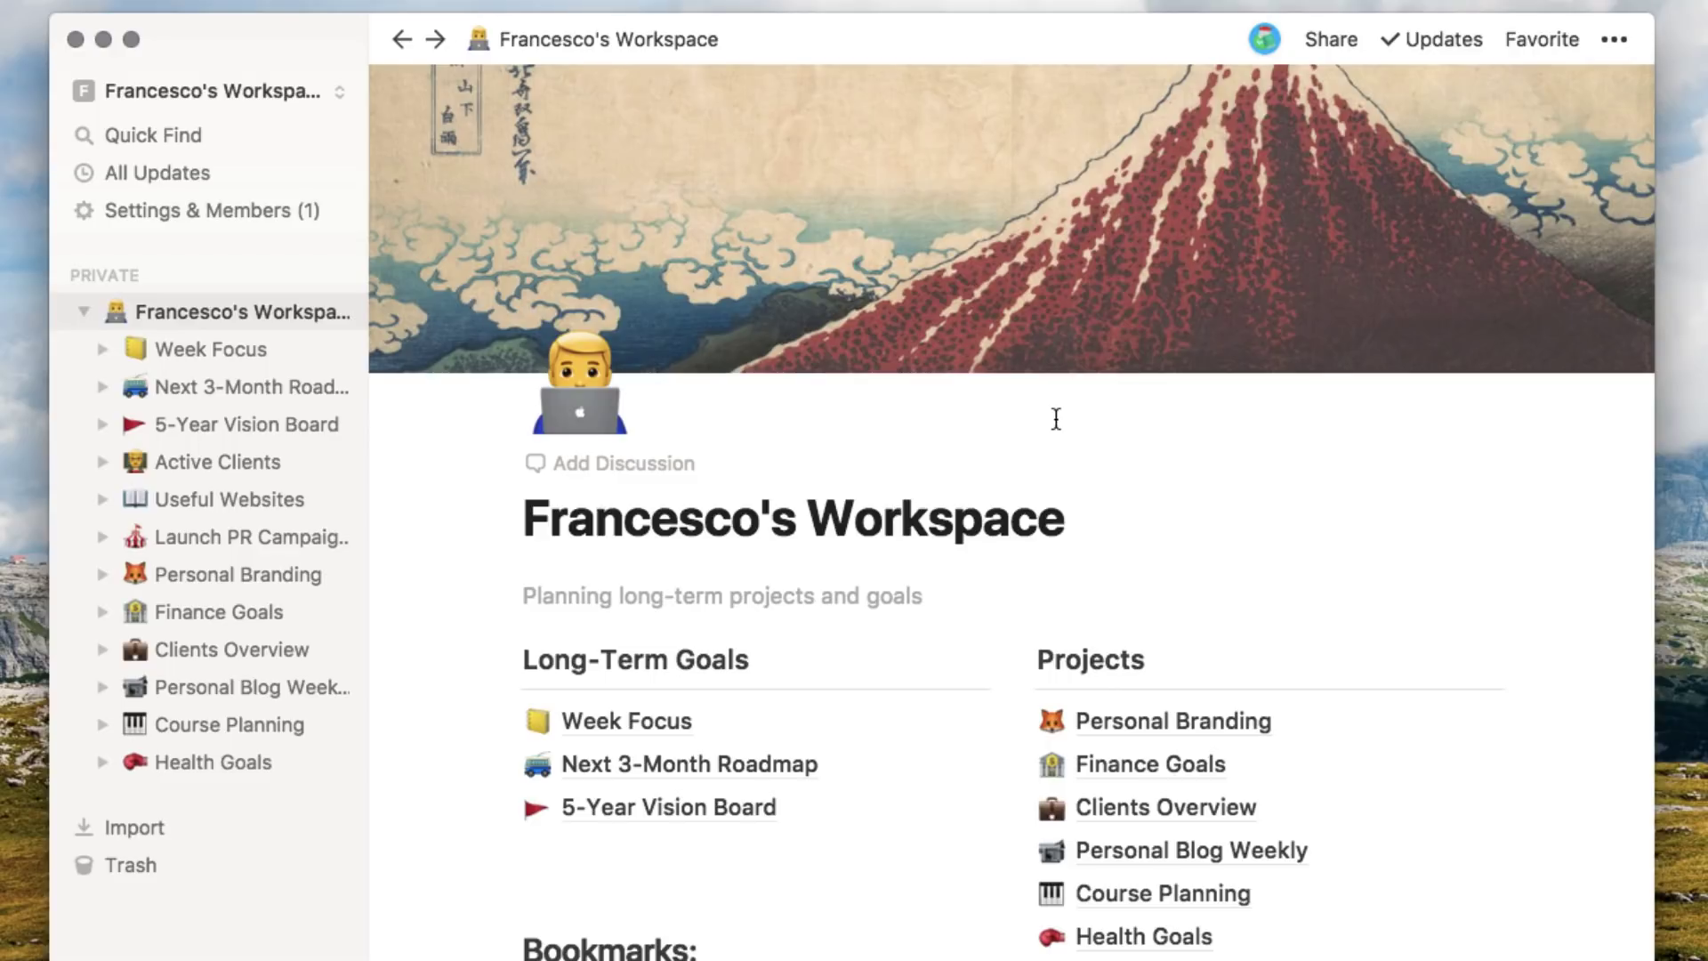
- Review the home page's Long-Term Goals, Projects and Bookmarks sections and the closing quote
scroll(1057, 419, down, 3)
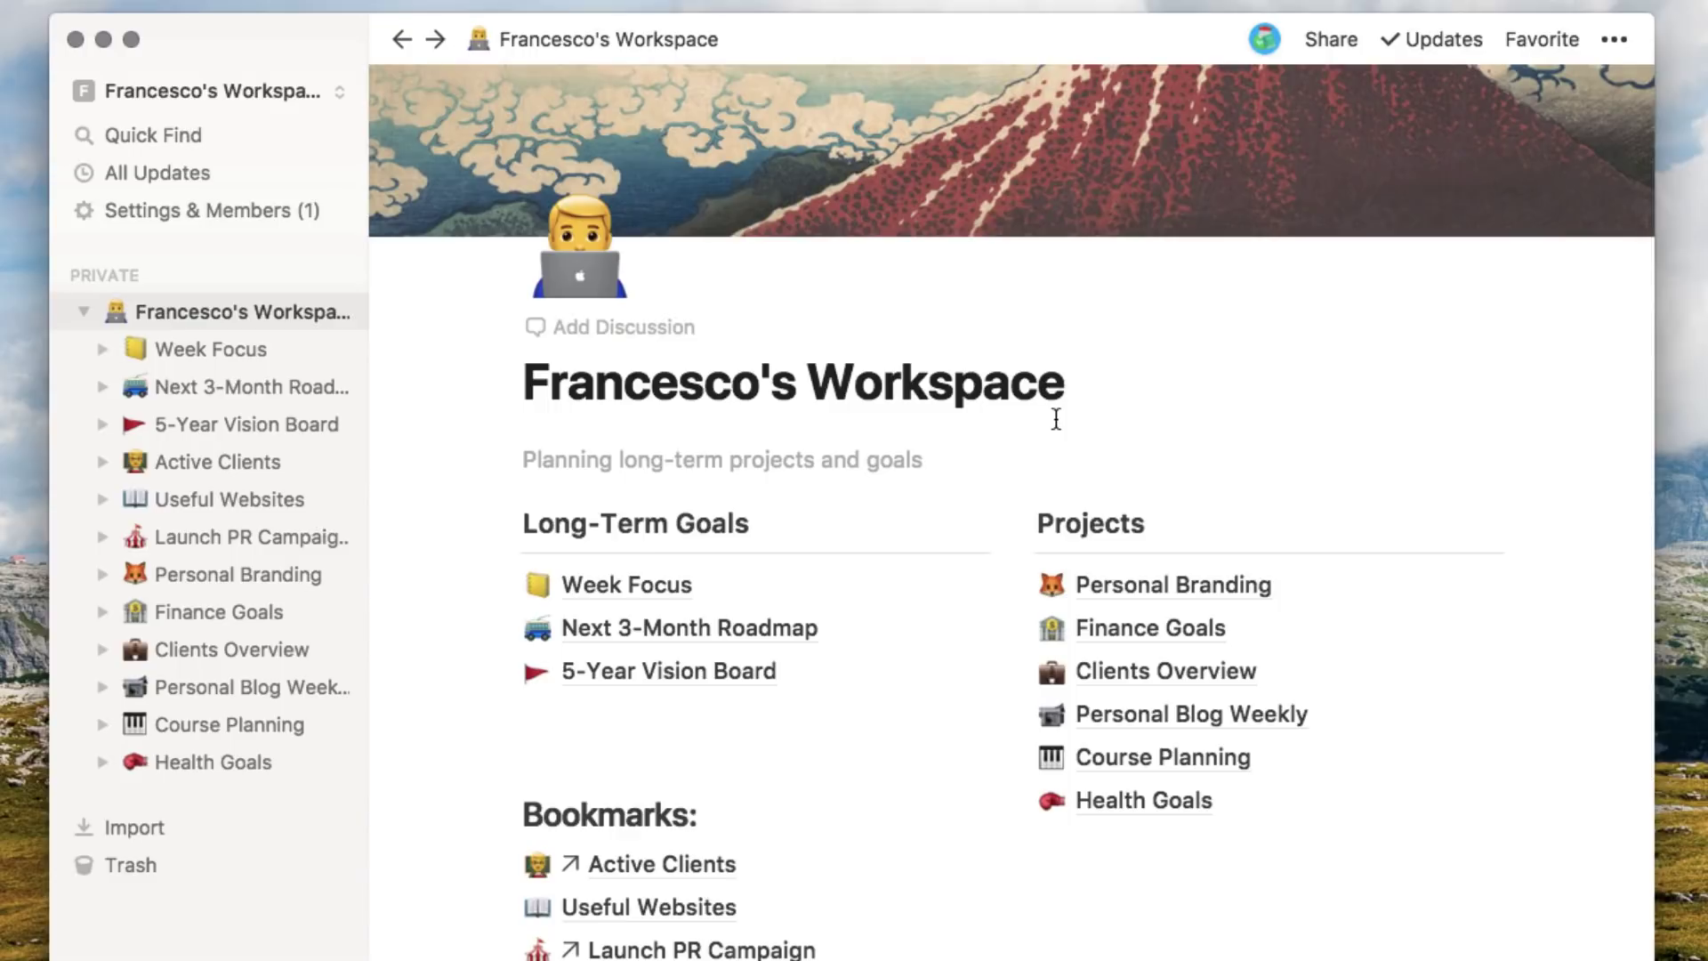
scroll(1057, 419, down, 2)
scroll(1056, 419, down, 1)
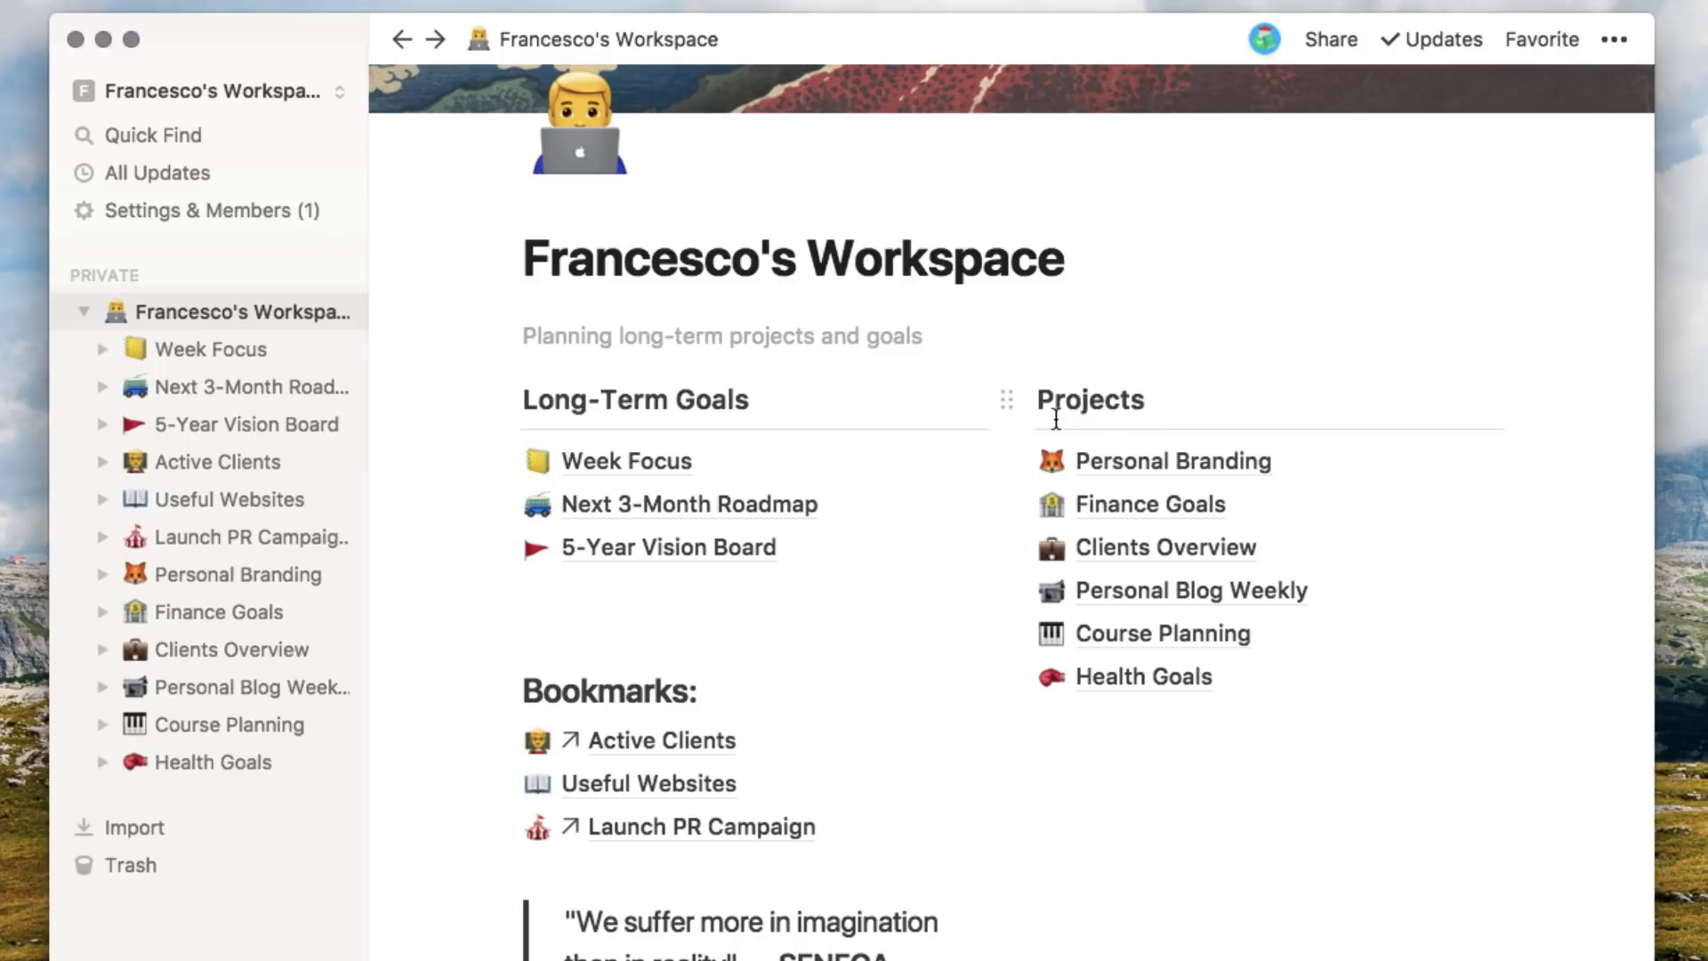
scroll(1143, 729, down, 5)
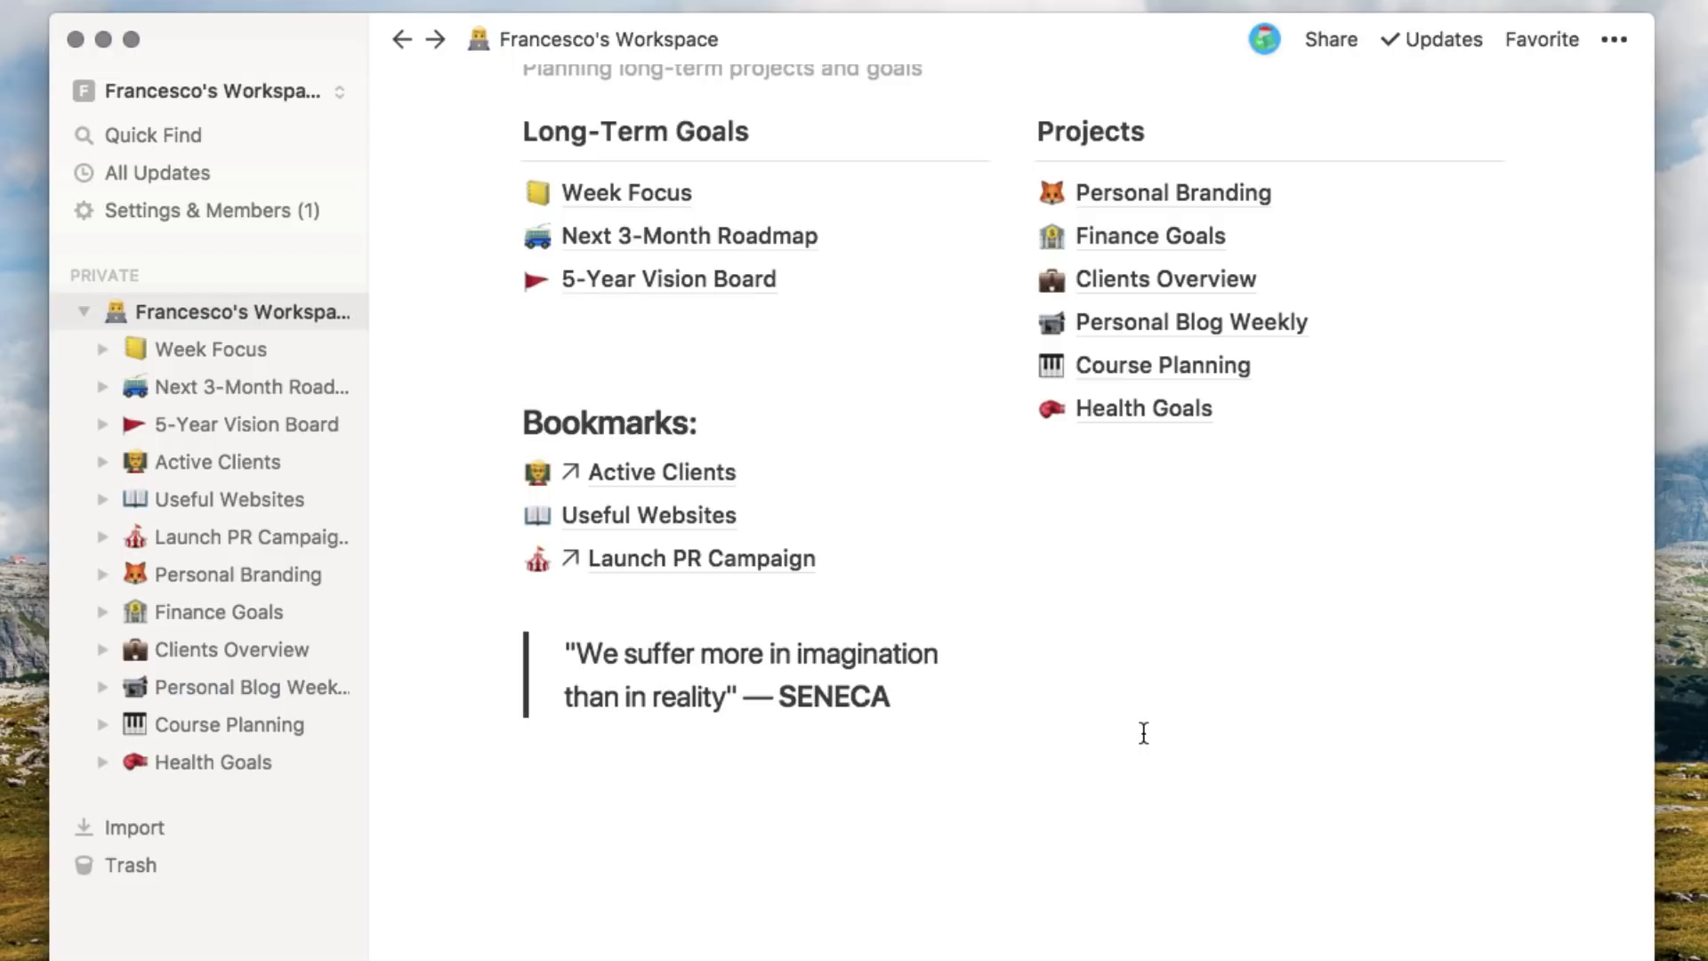
scroll(1144, 733, up, 10)
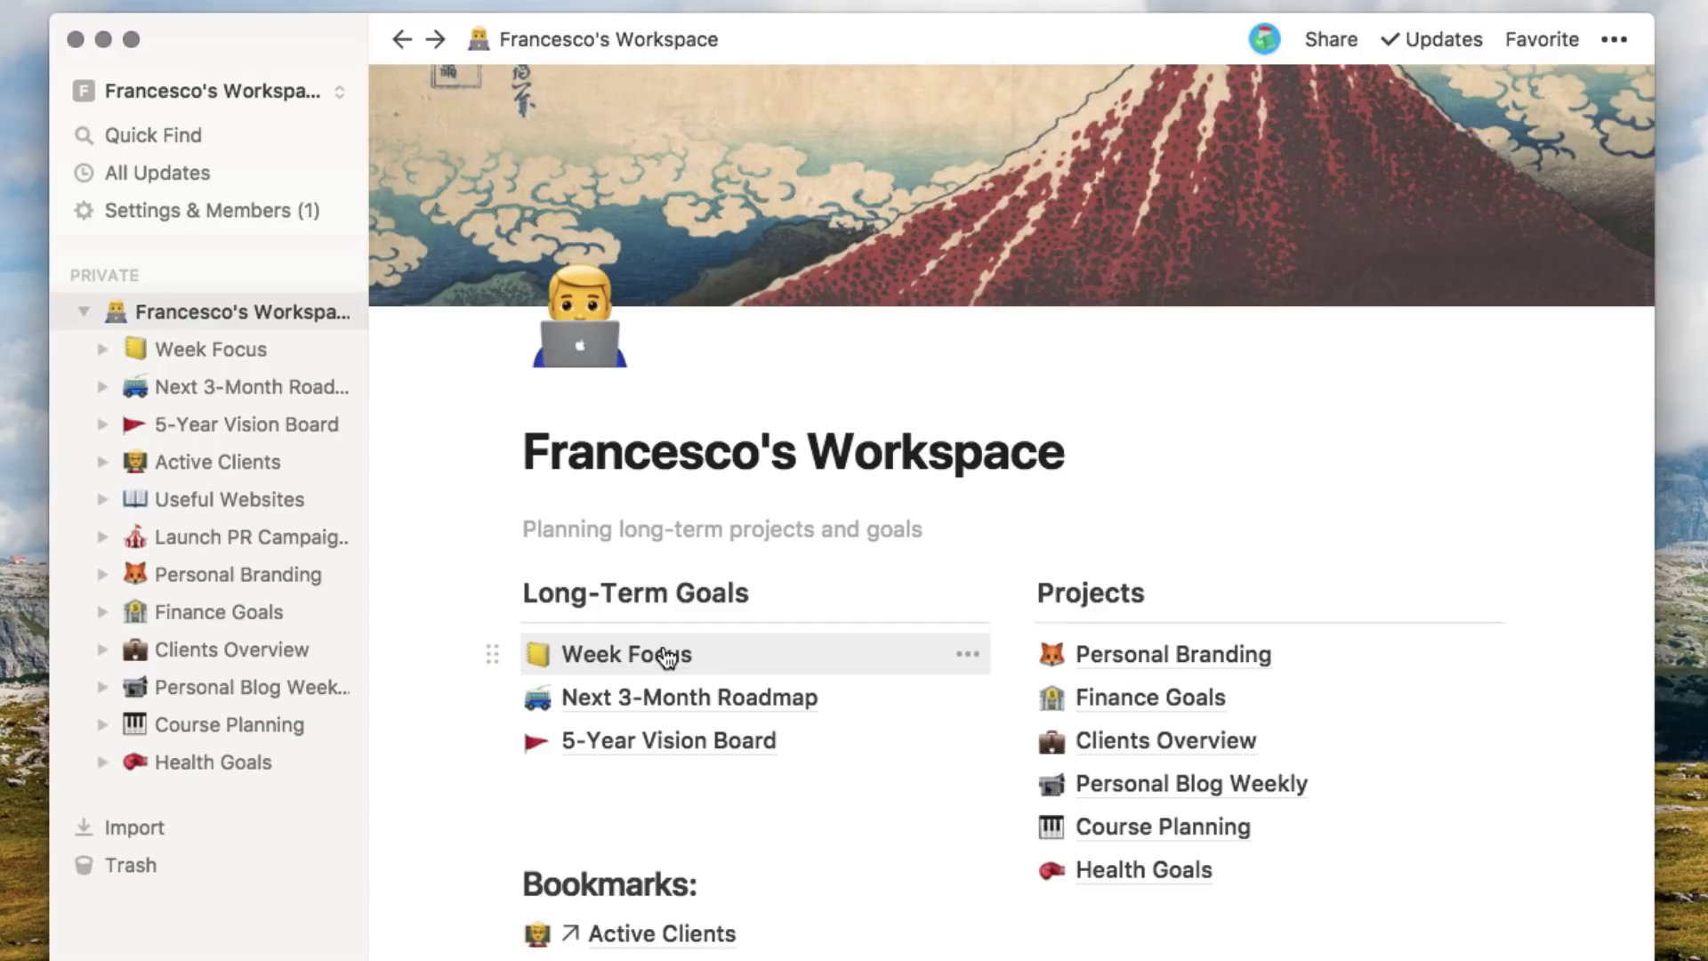
- Open the Week Focus page from Long-Term Goals and look over its weekday task columns
click(667, 657)
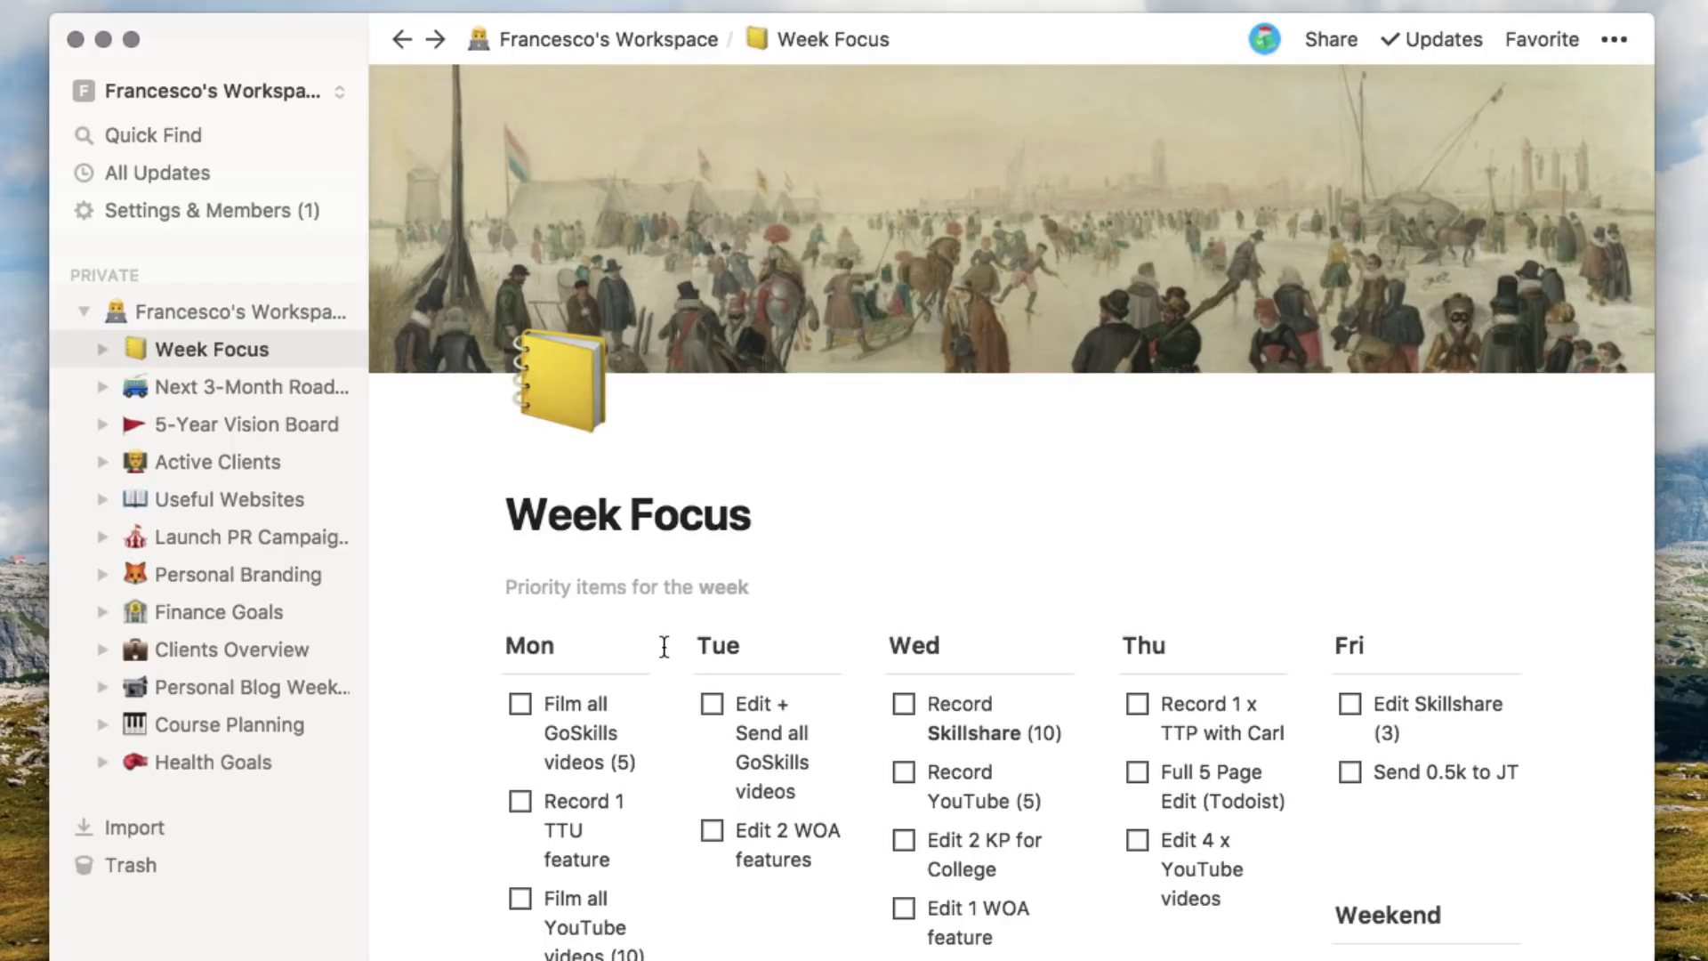
scroll(664, 645, down, 3)
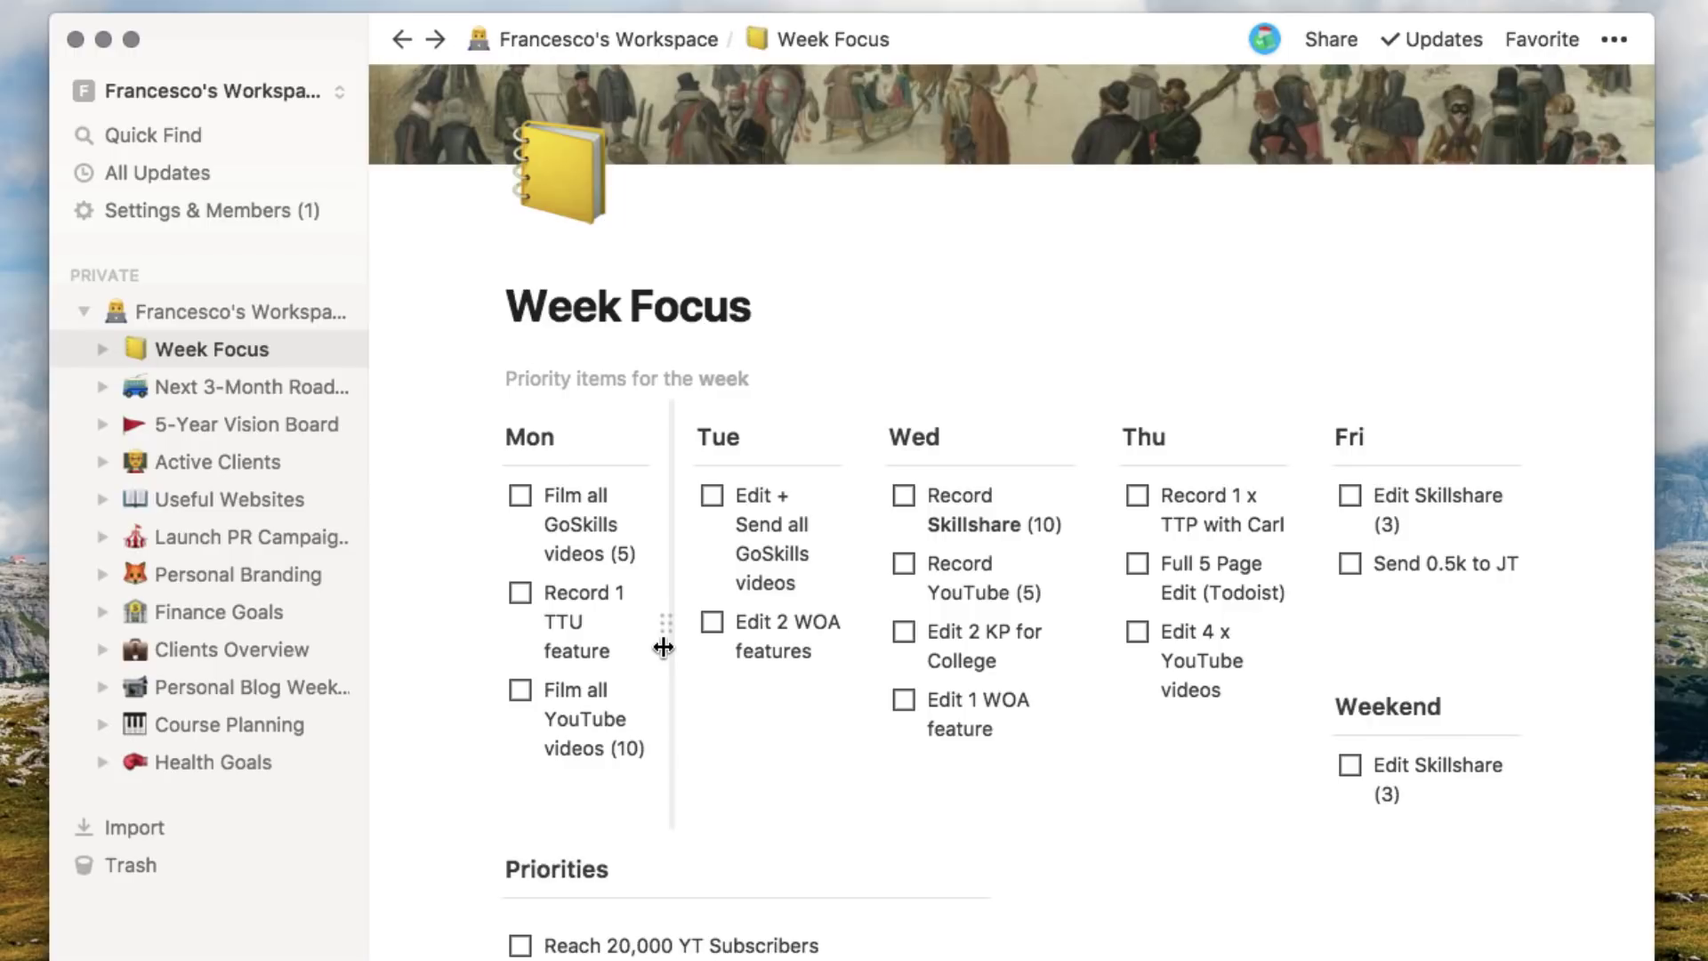
scroll(664, 647, up, 3)
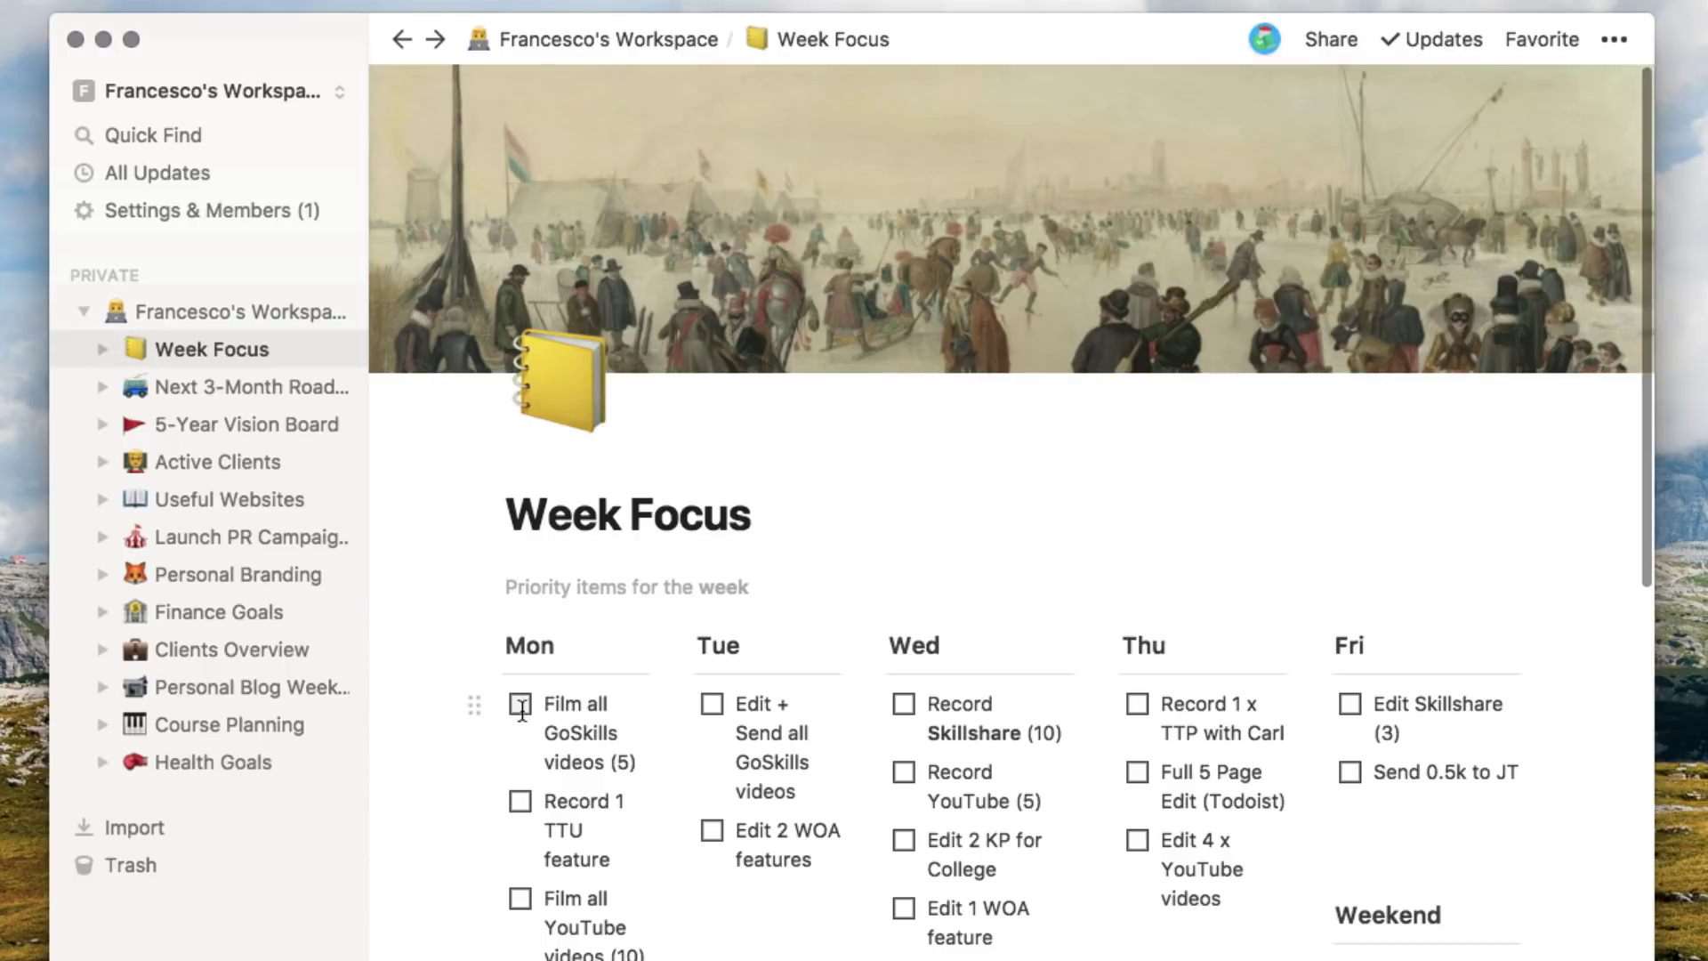
- Try reordering the Monday tasks with "Record 1 TTU feature" first, and move "Film all GoSkills videos (5)" back above it
drag(475, 800, 488, 709)
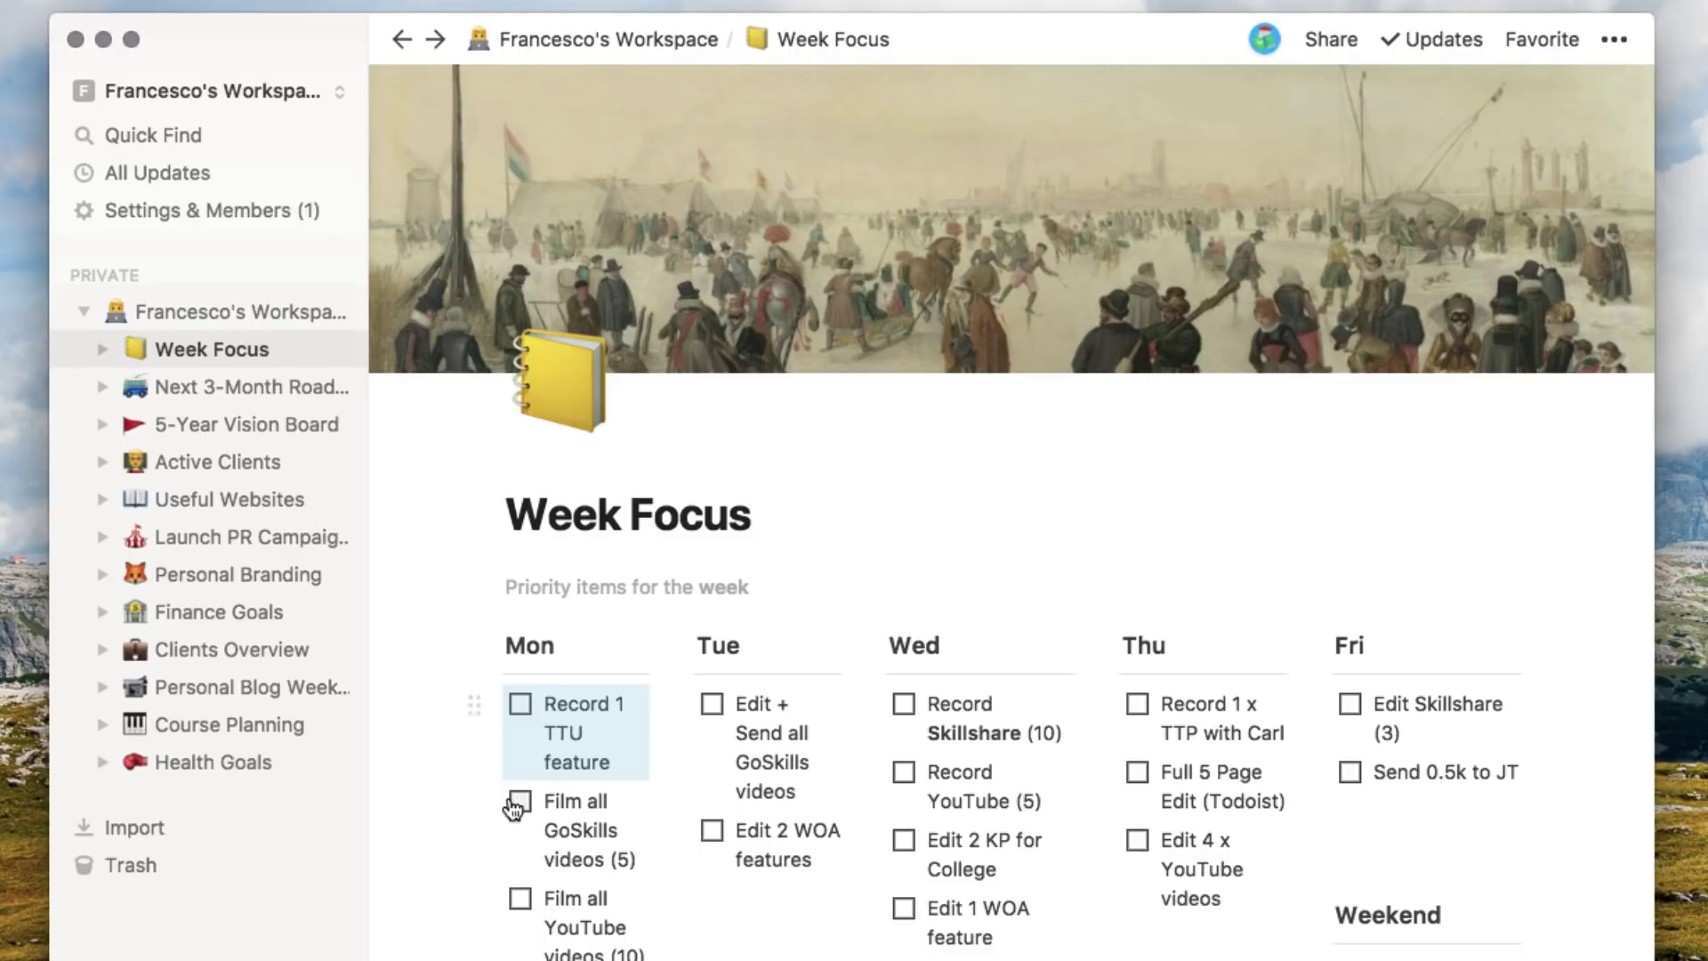
drag(474, 801, 479, 690)
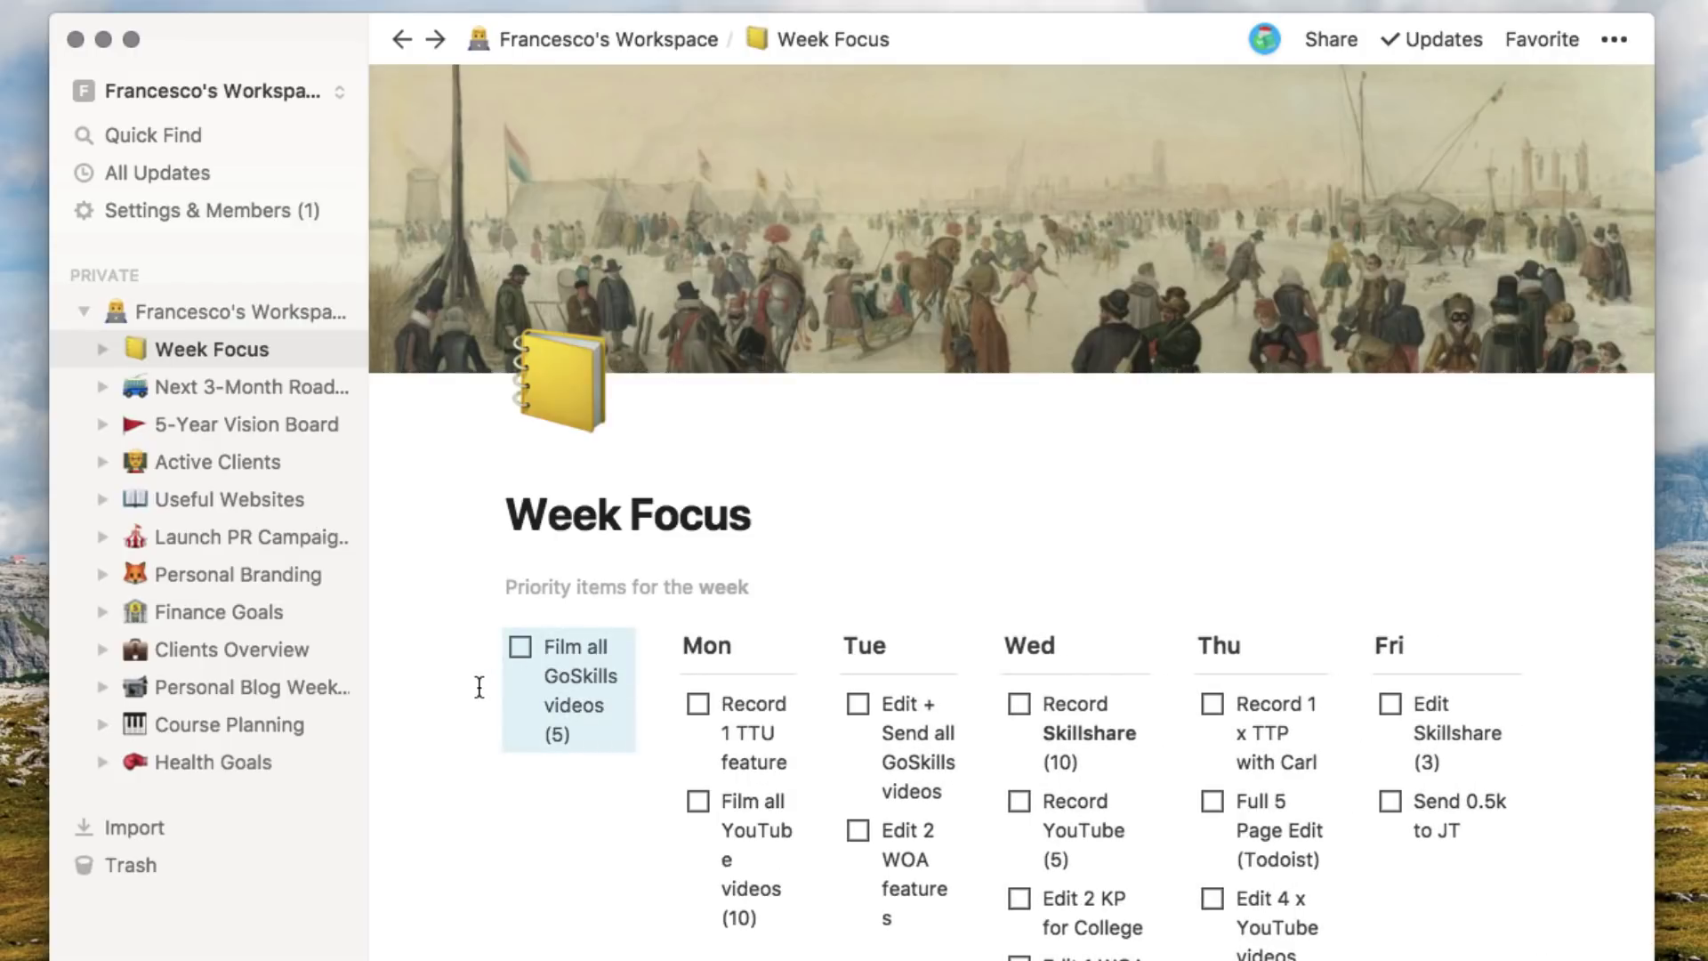
key(super+z)
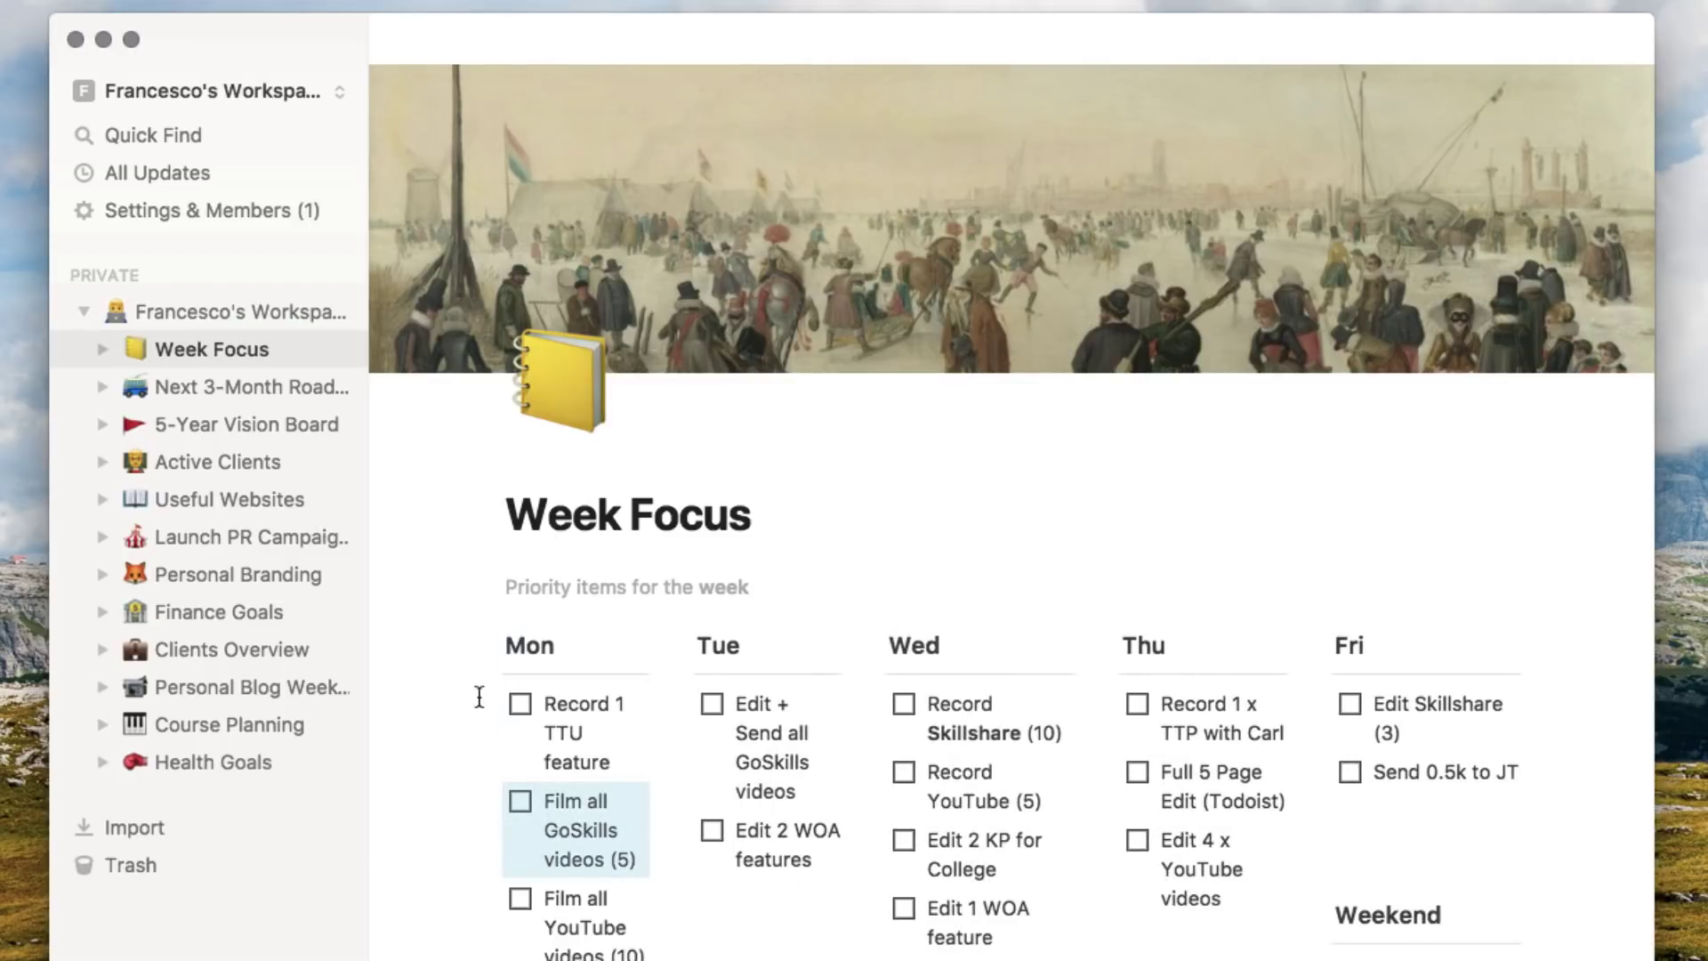
drag(480, 804, 520, 707)
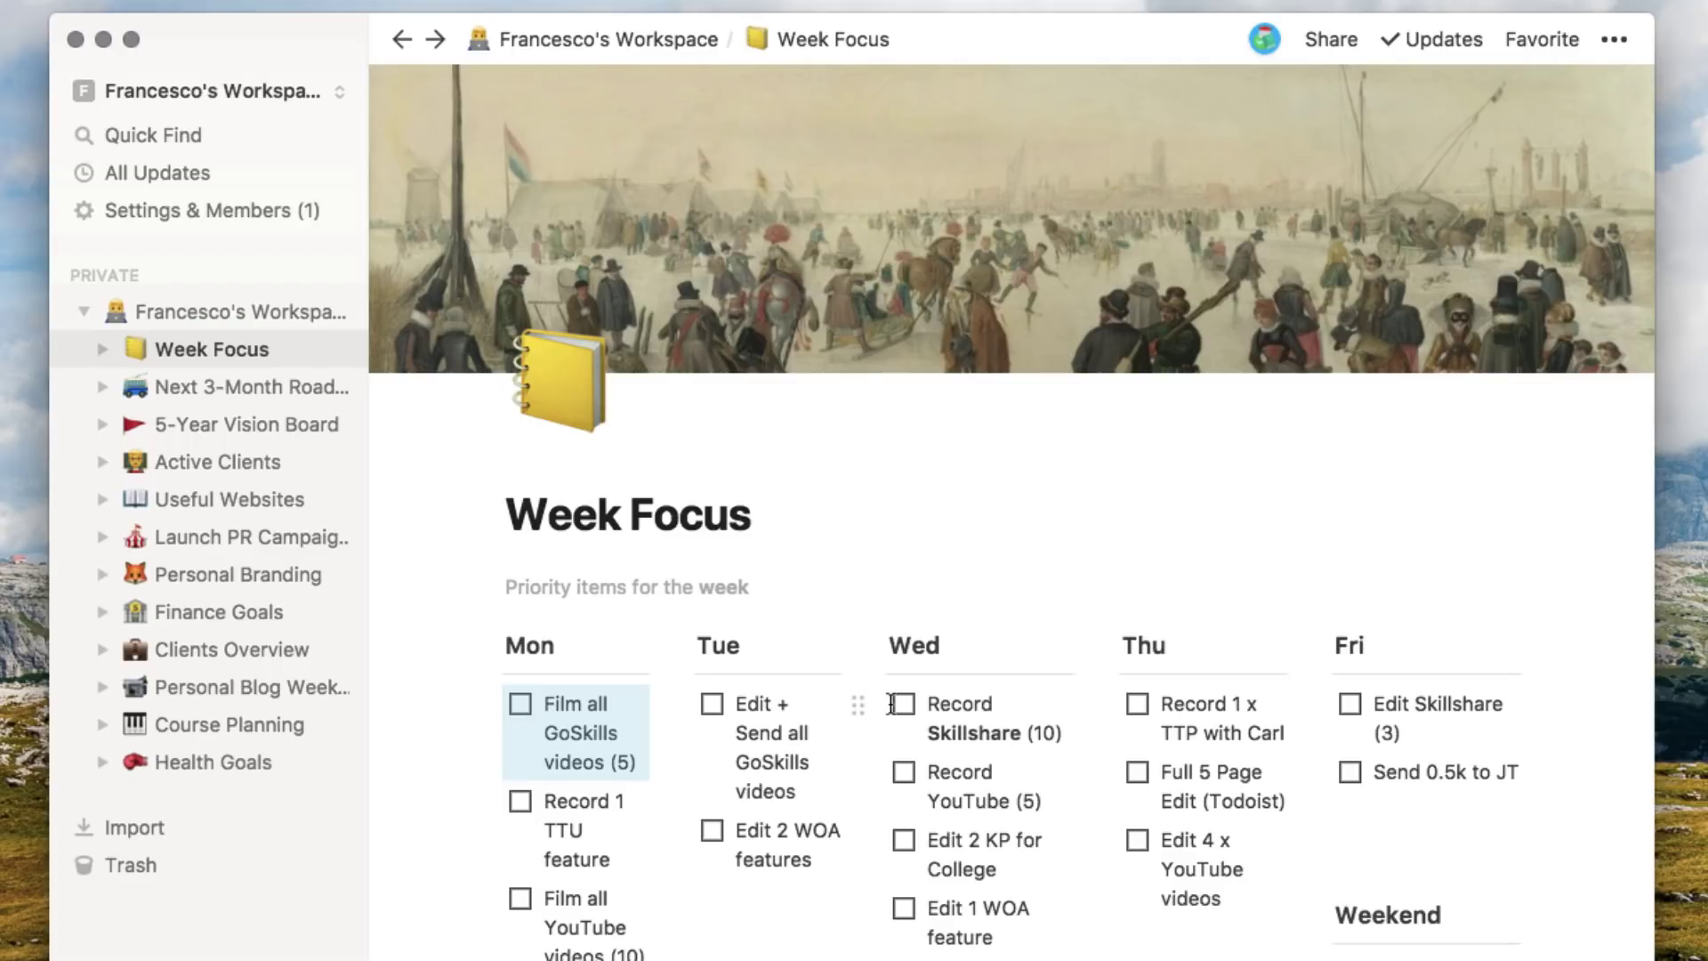
- View the Priorities list beneath the weekday columns on Week Focus and return to the workspace home page
scroll(891, 704, down, 4)
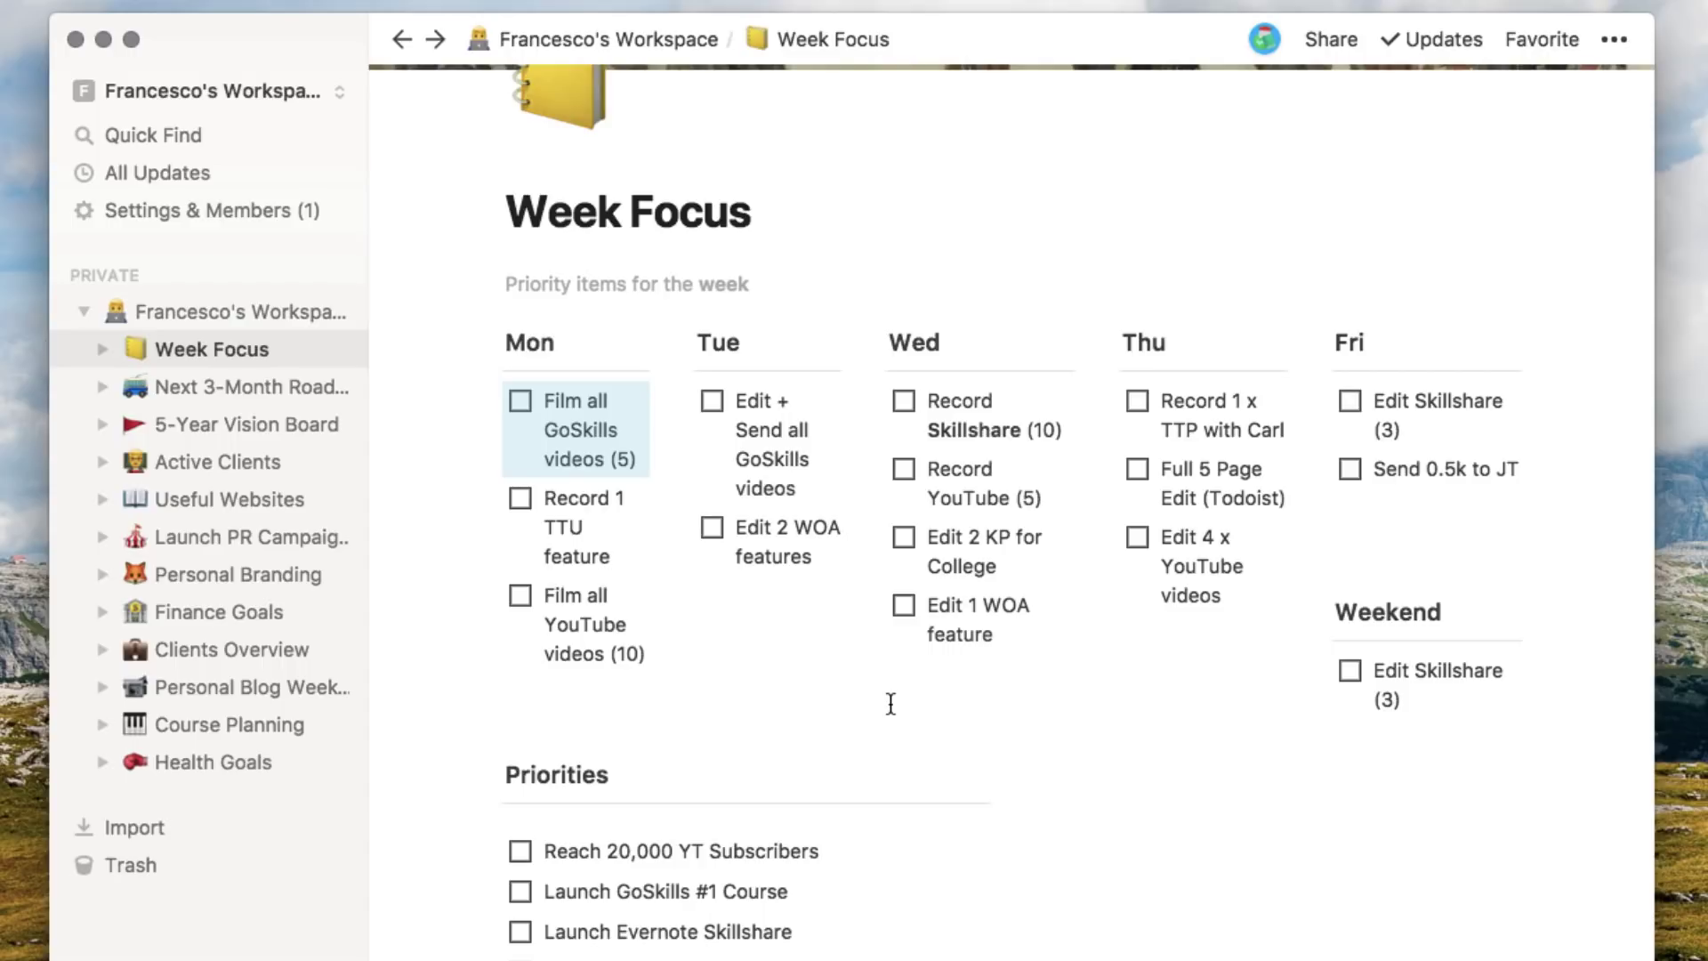
scroll(891, 704, up, 4)
click(404, 41)
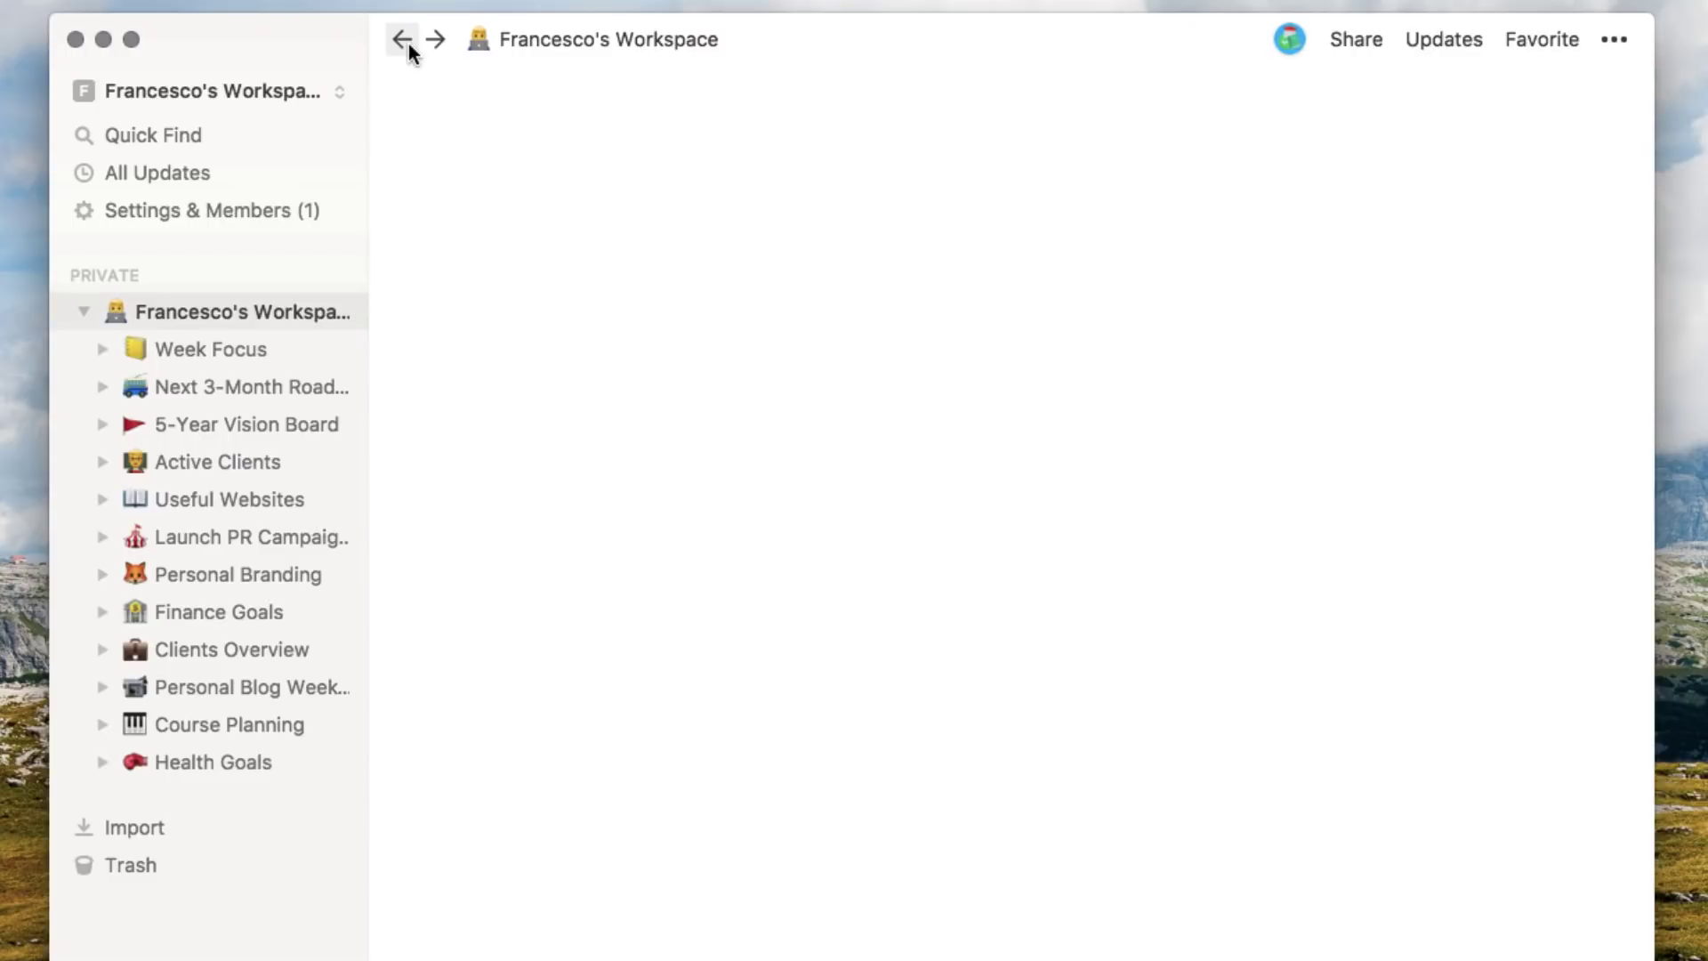
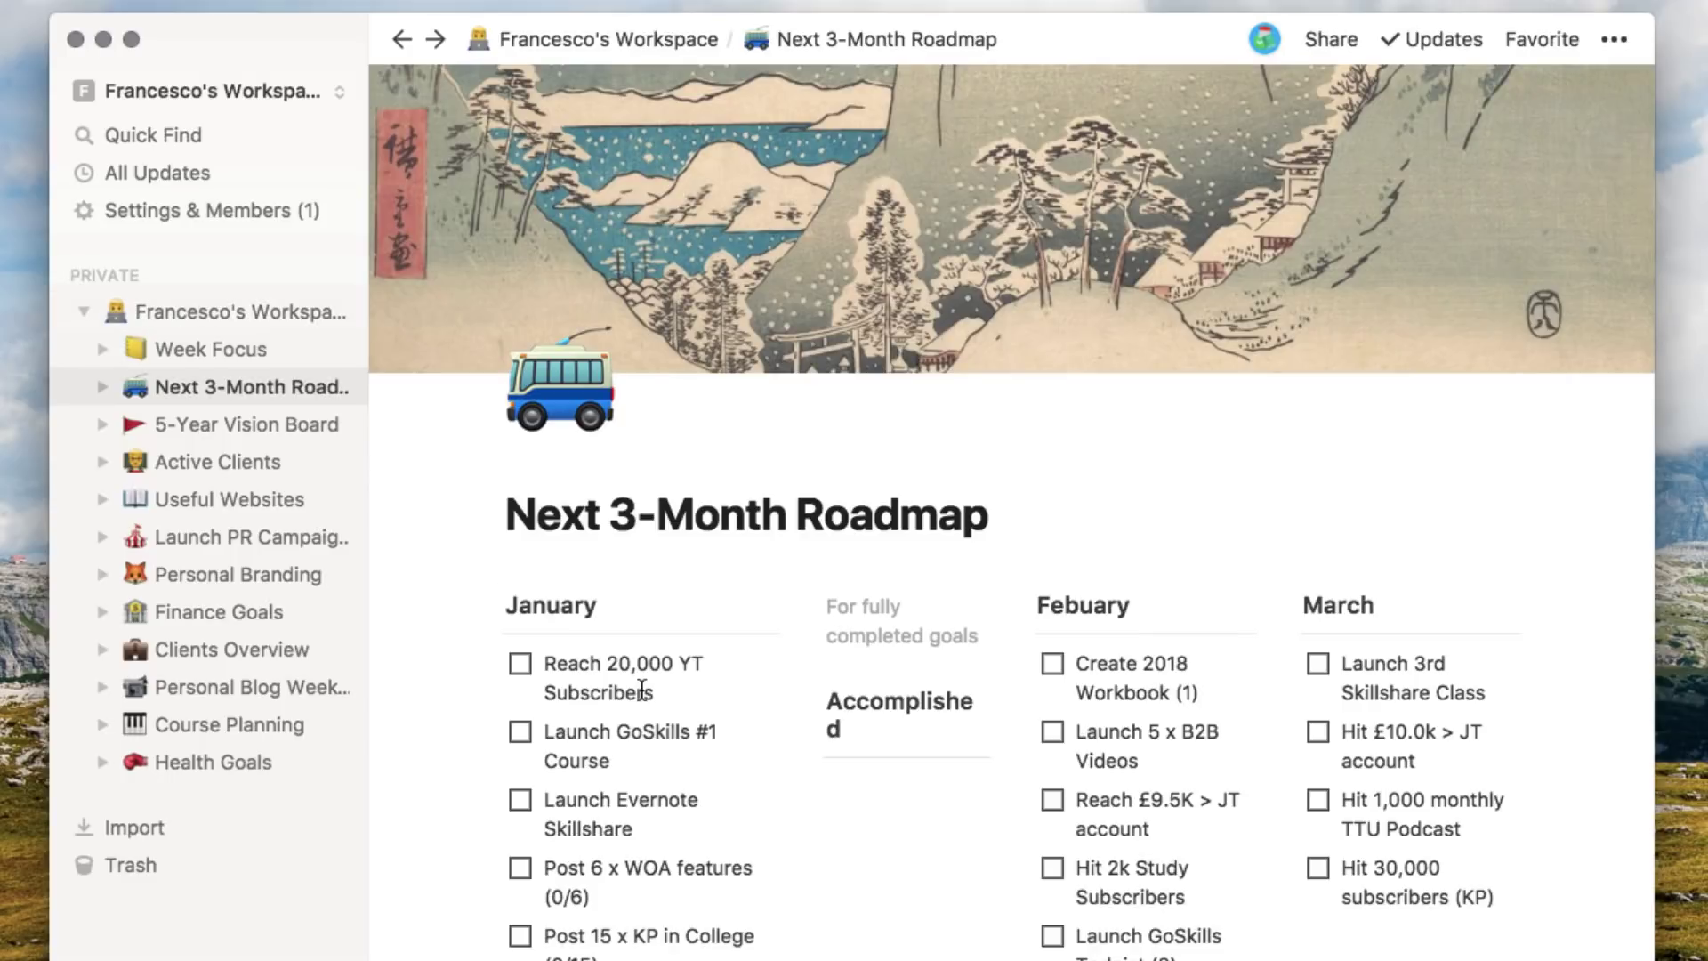
- Widen the window to give the Next 3-Month Roadmap columns more room and review the January to March goals
scroll(643, 691, down, 5)
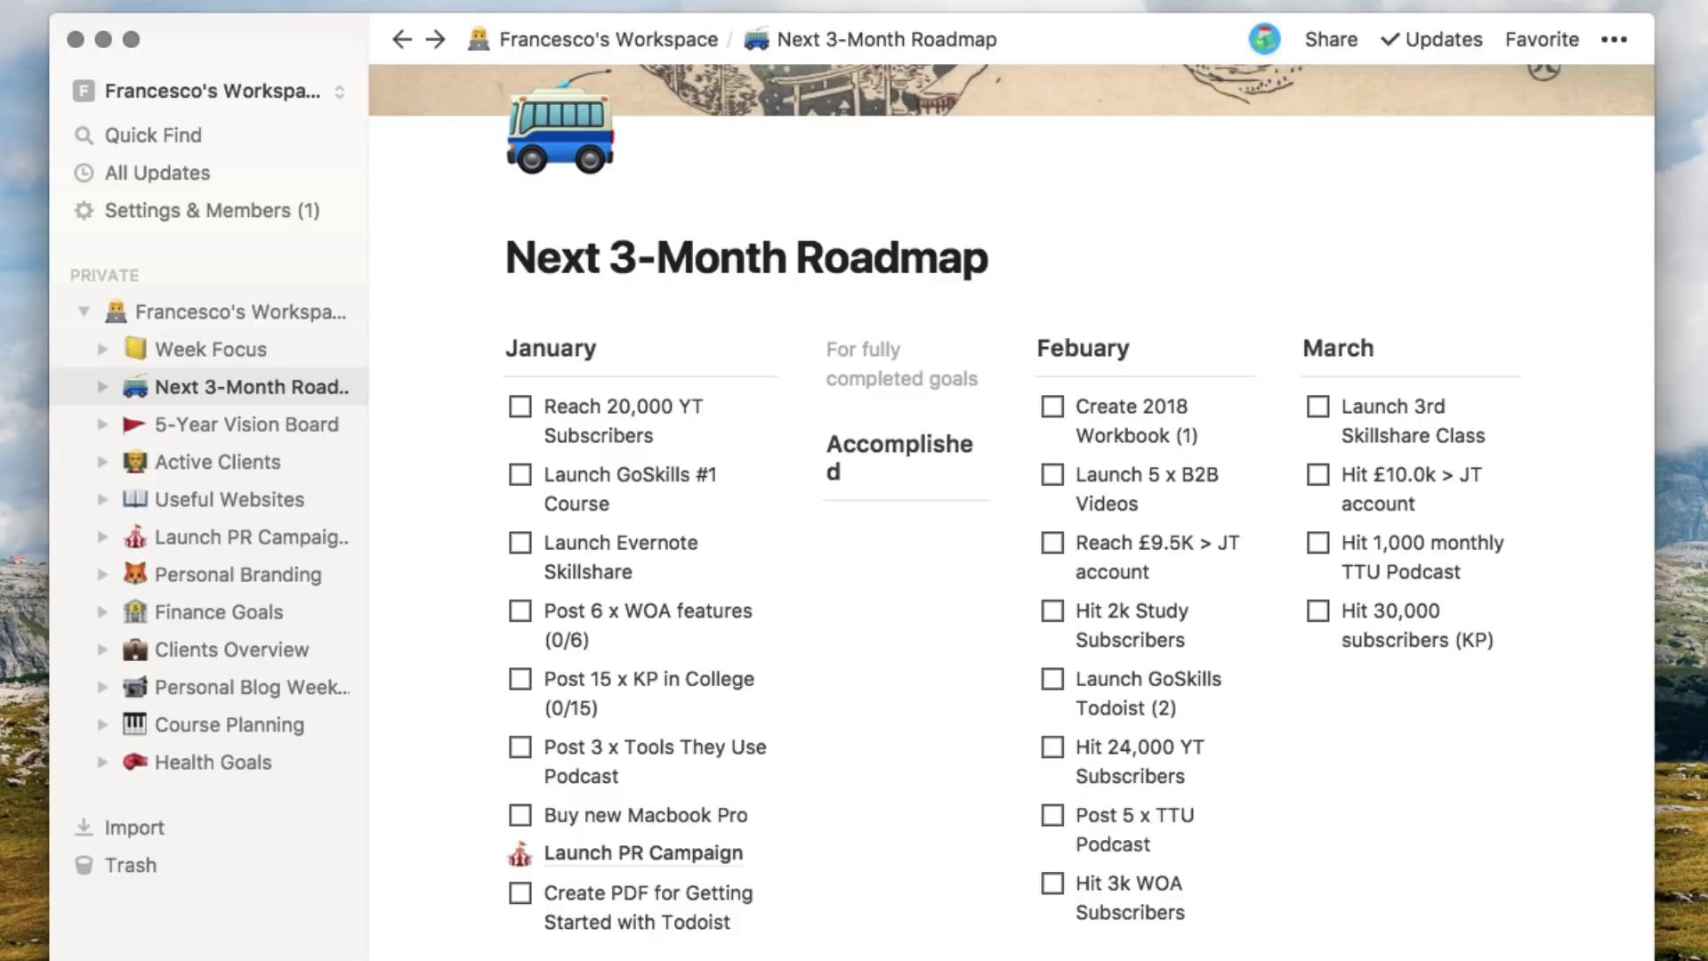
drag(1654, 525, 1707, 525)
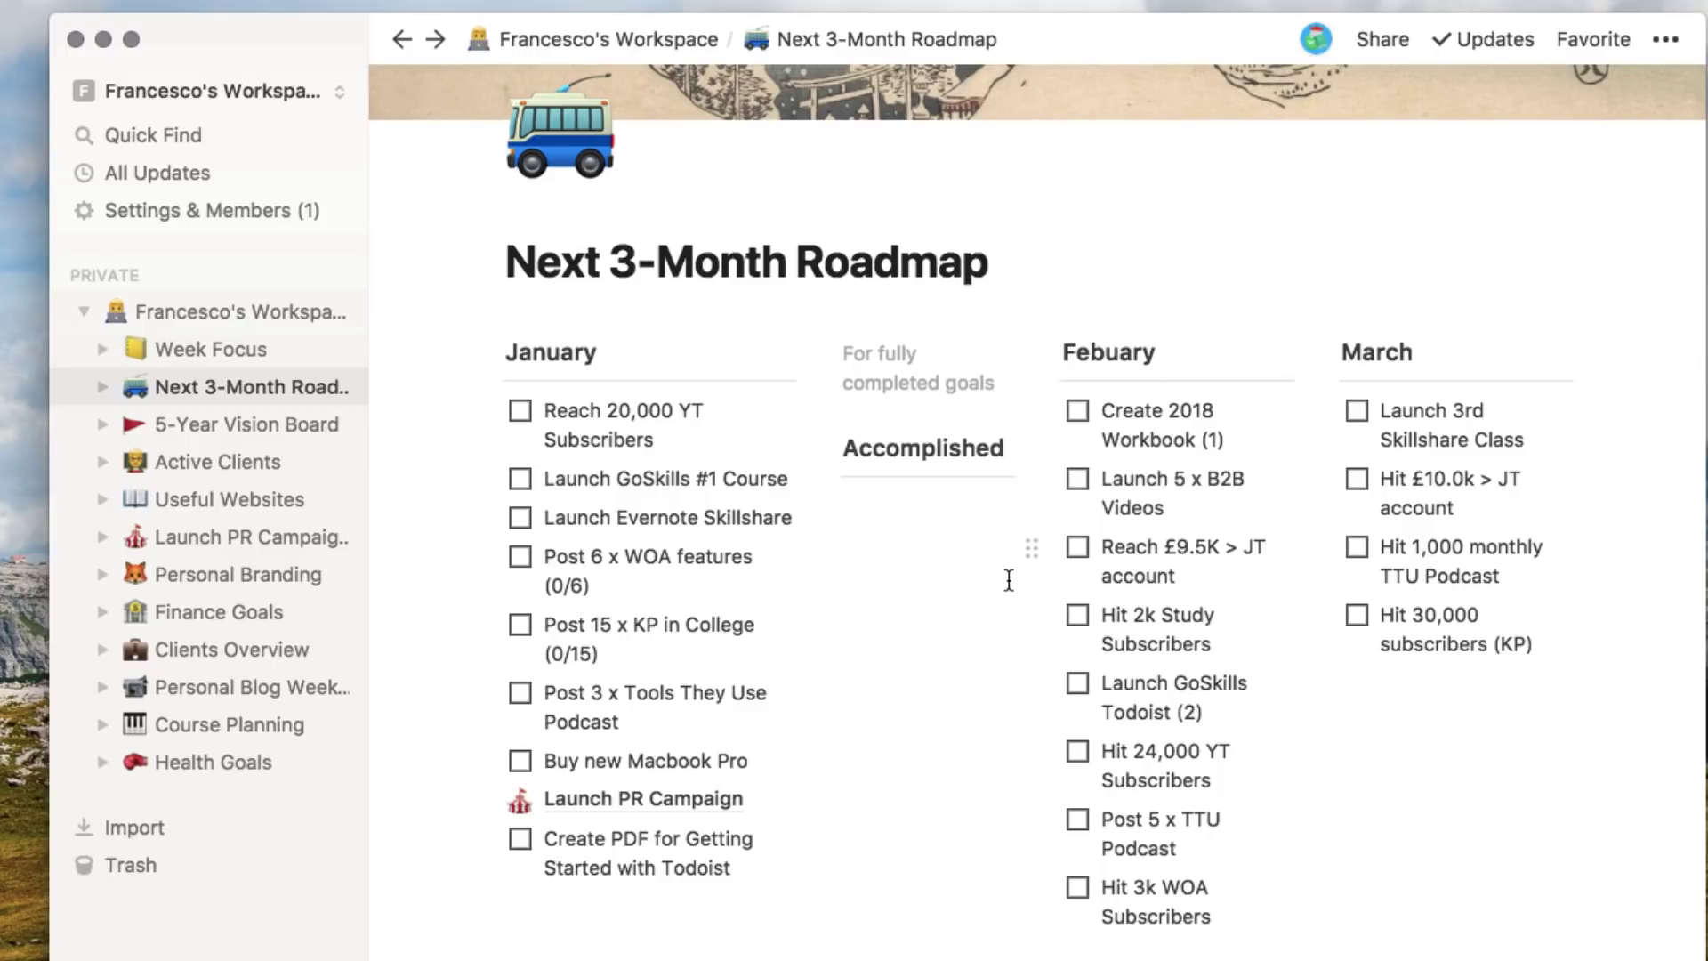
scroll(1009, 580, down, 1)
scroll(1009, 580, up, 2)
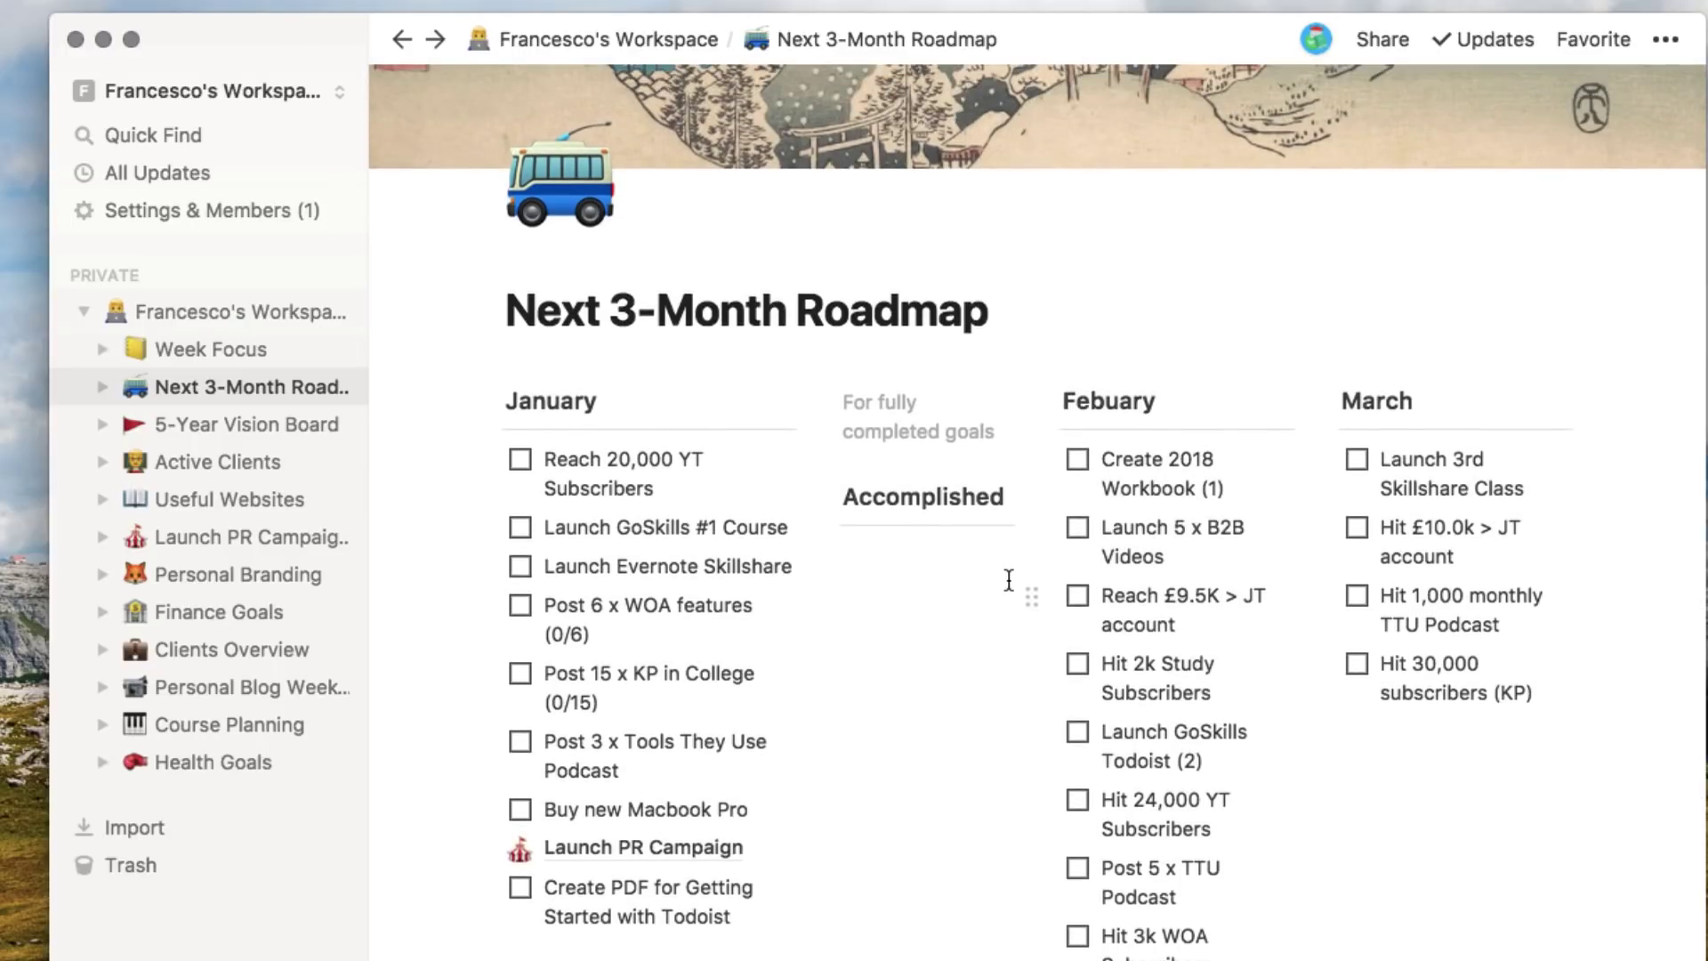
- Reopen the Week Focus page and examine its Priorities list alongside the weekday tasks
click(251, 351)
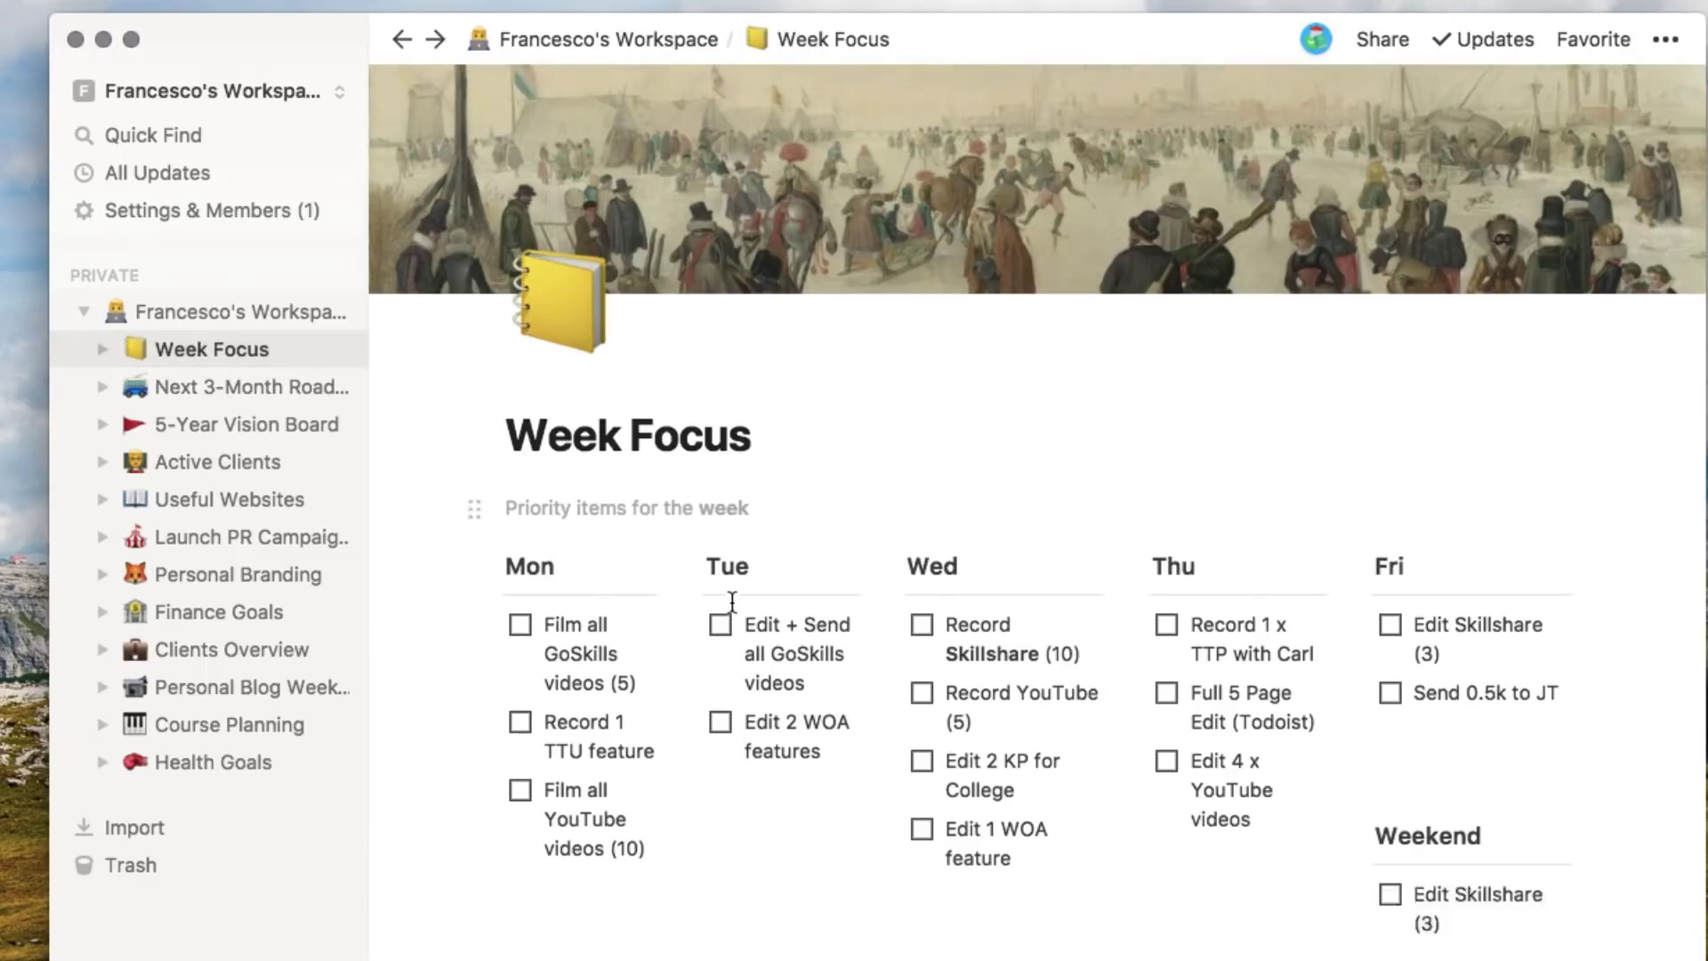
scroll(732, 602, down, 5)
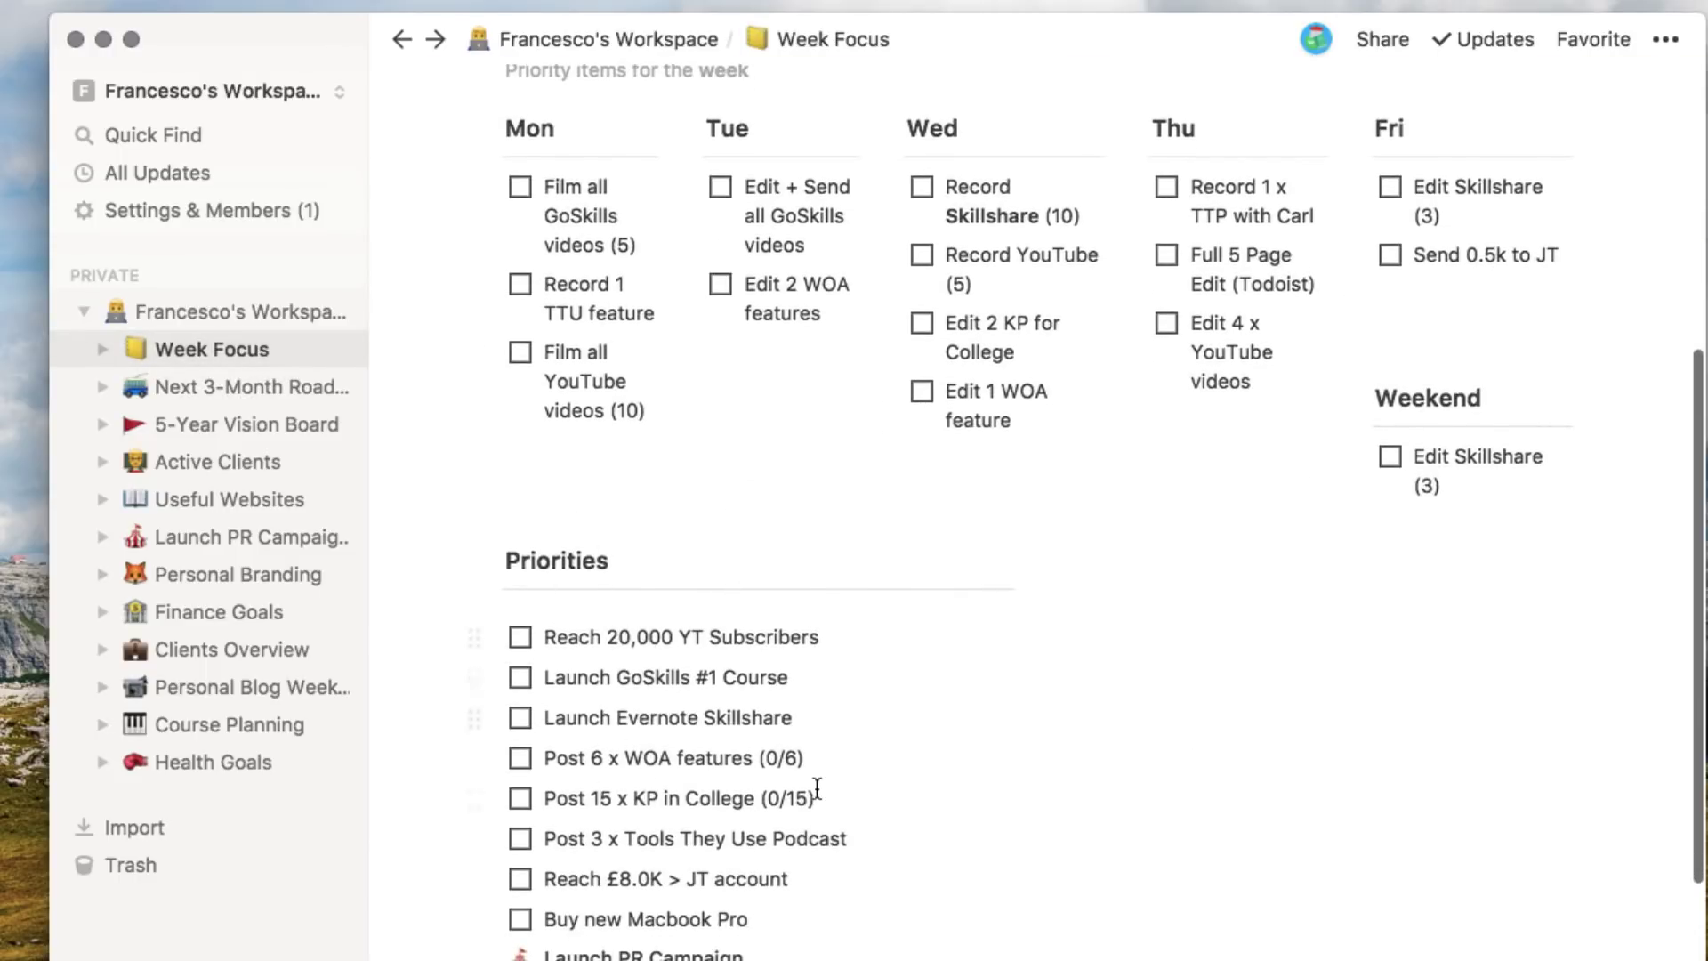
scroll(782, 818, up, 4)
scroll(739, 931, down, 3)
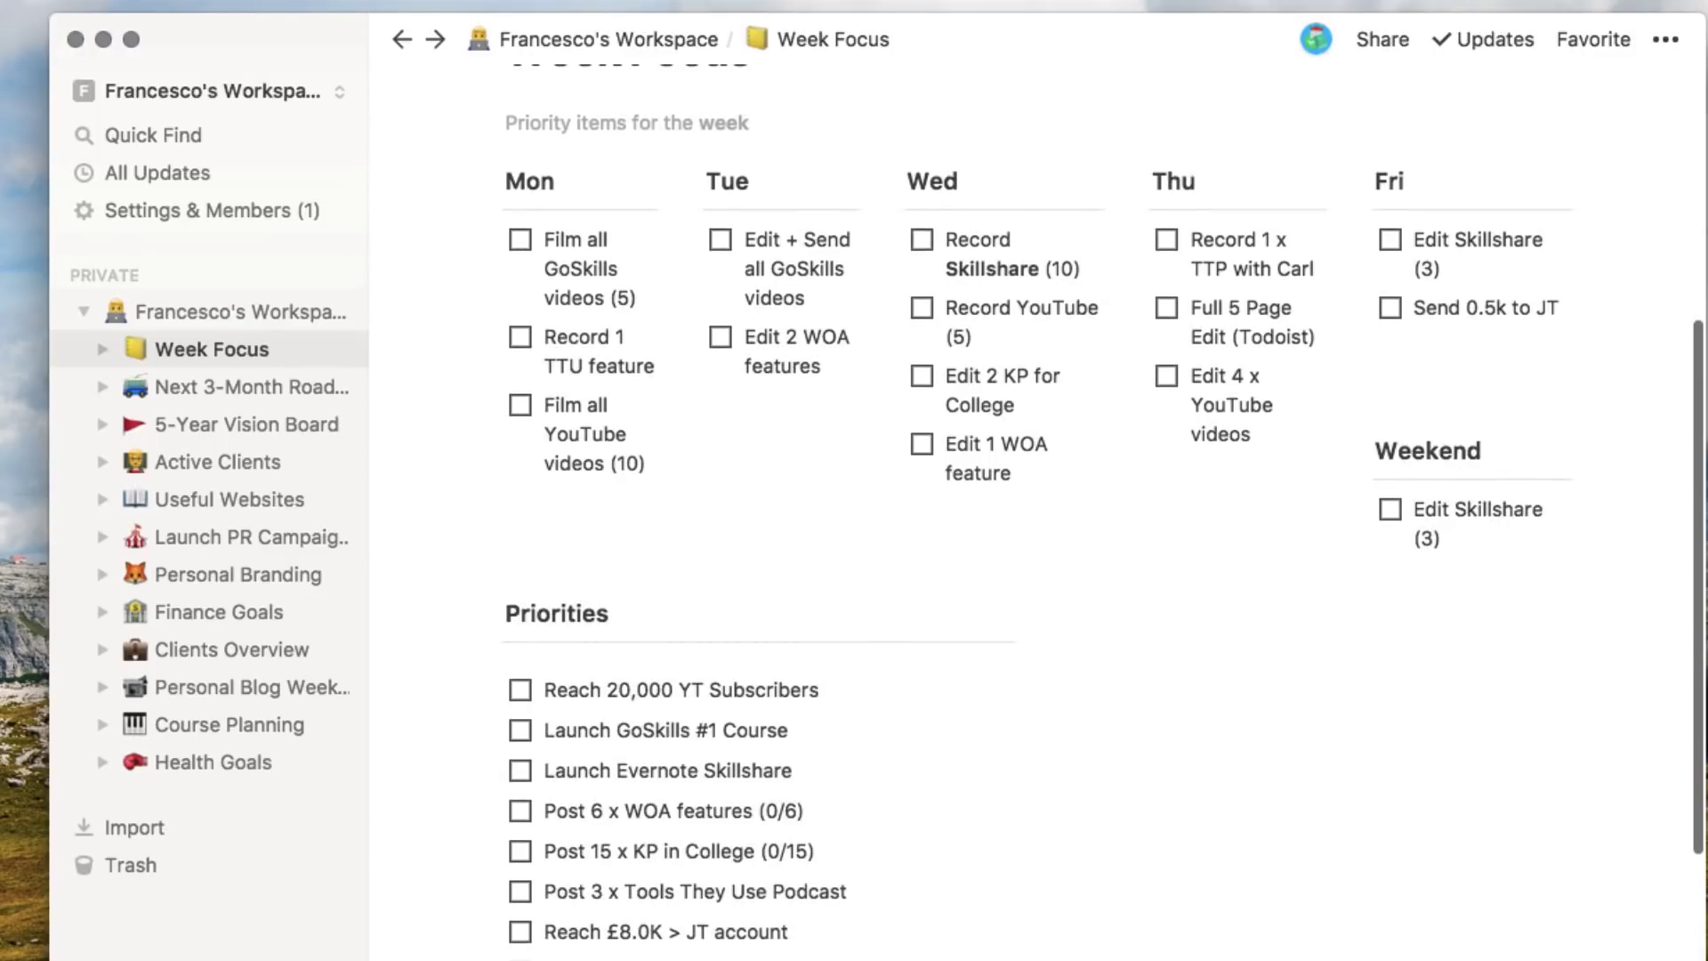
scroll(659, 578, down, 1)
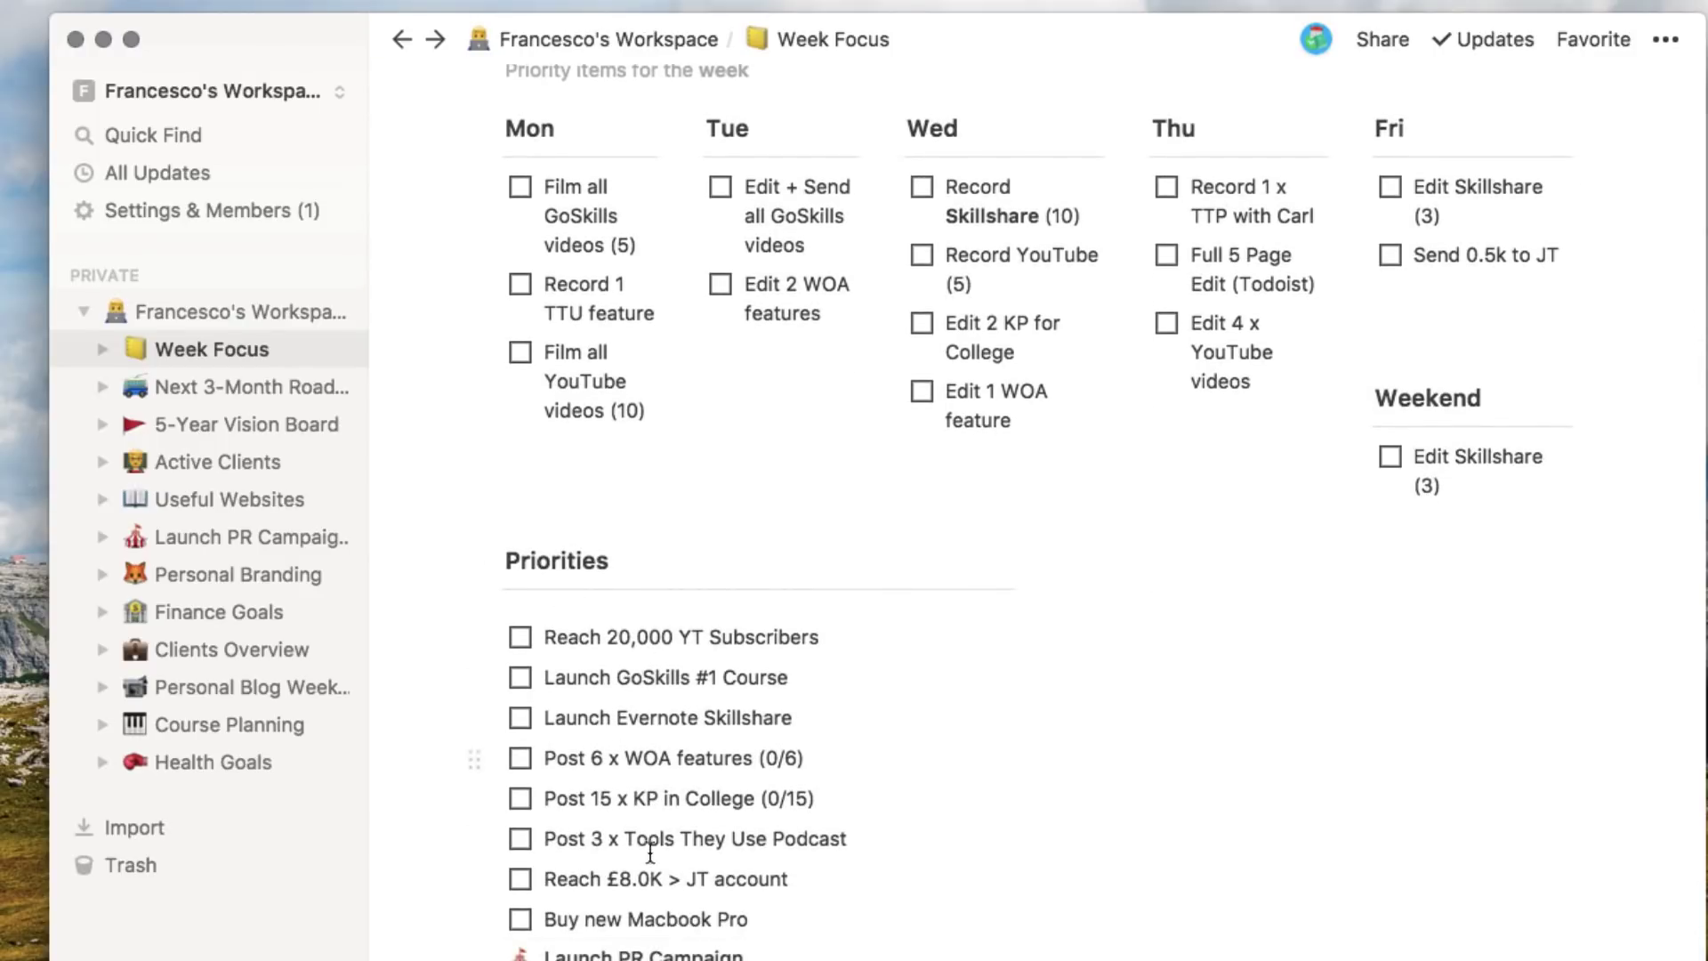
scroll(605, 284, up, 5)
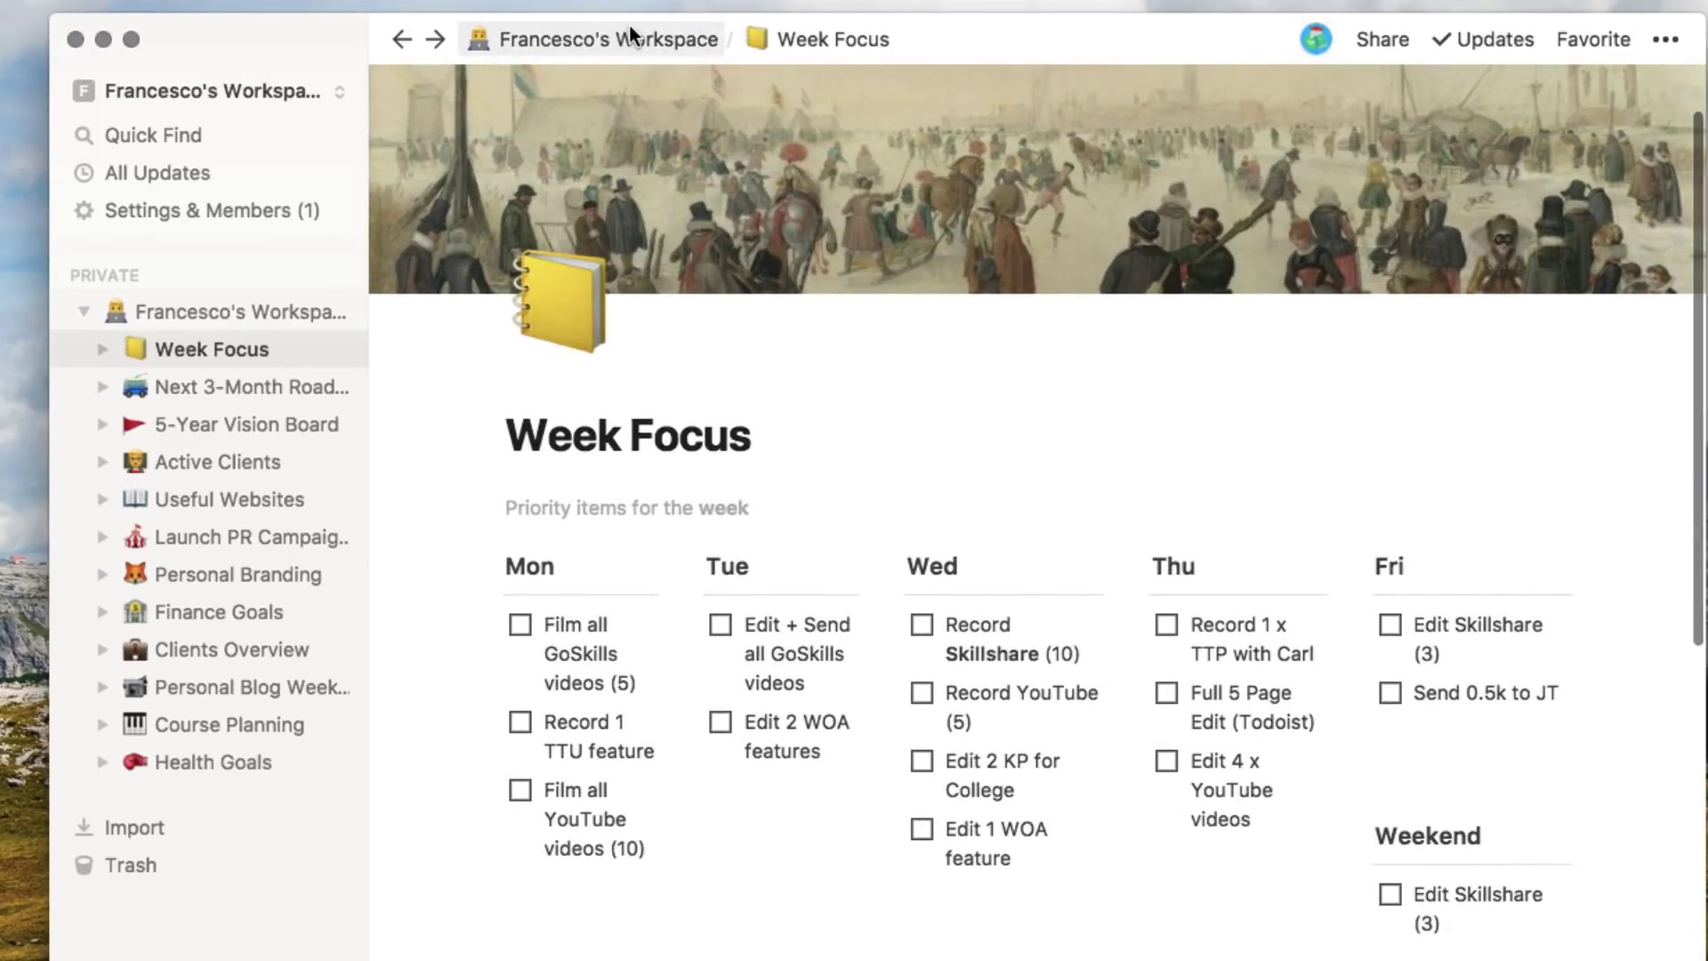
- Go back to the workspace home, open the 5-Year Vision Board page and review its 5-Year Vision and The Mission statements
click(630, 35)
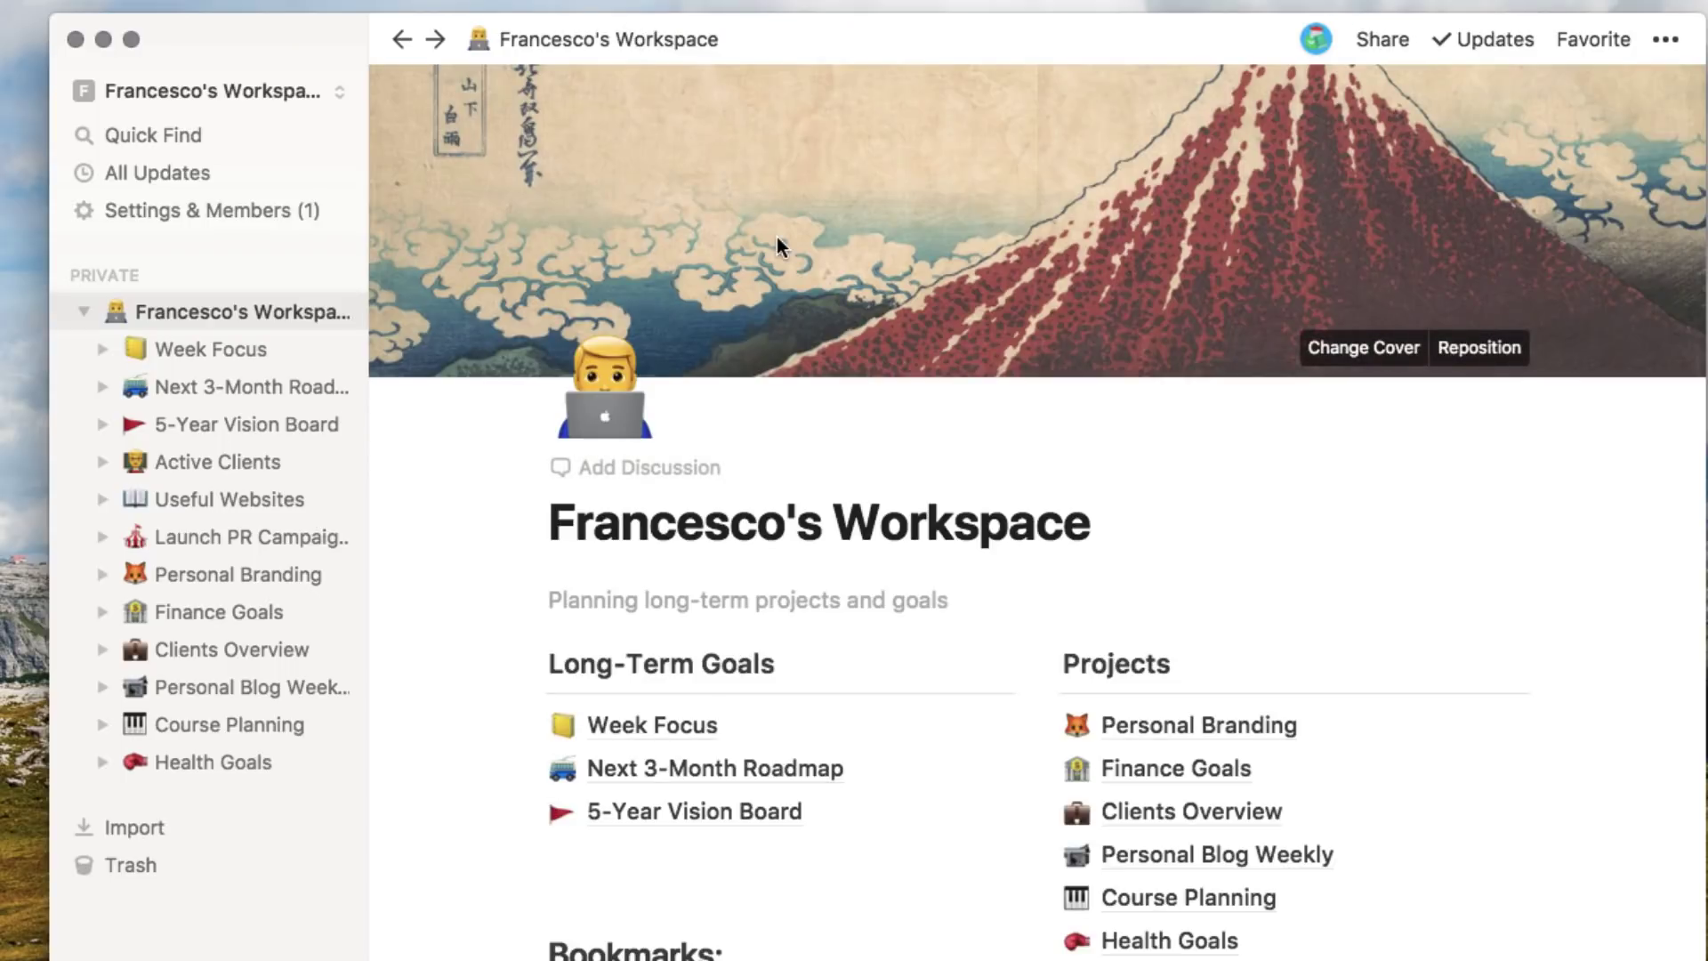
click(731, 812)
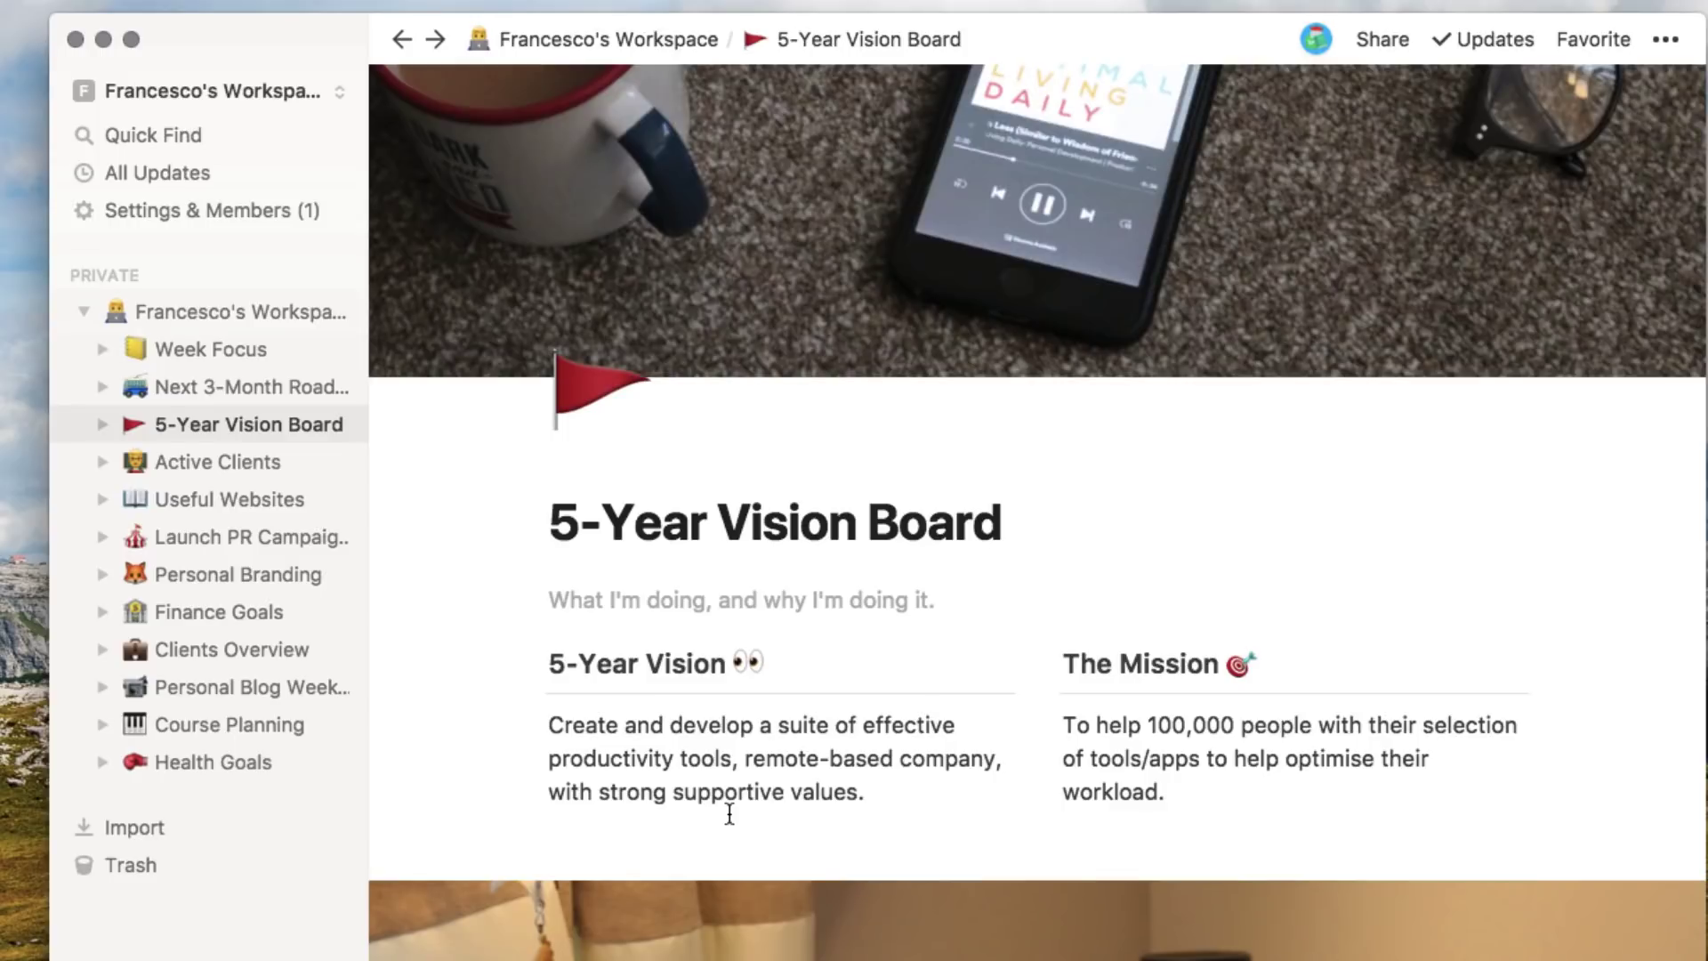
scroll(730, 814, down, 1)
scroll(730, 813, down, 3)
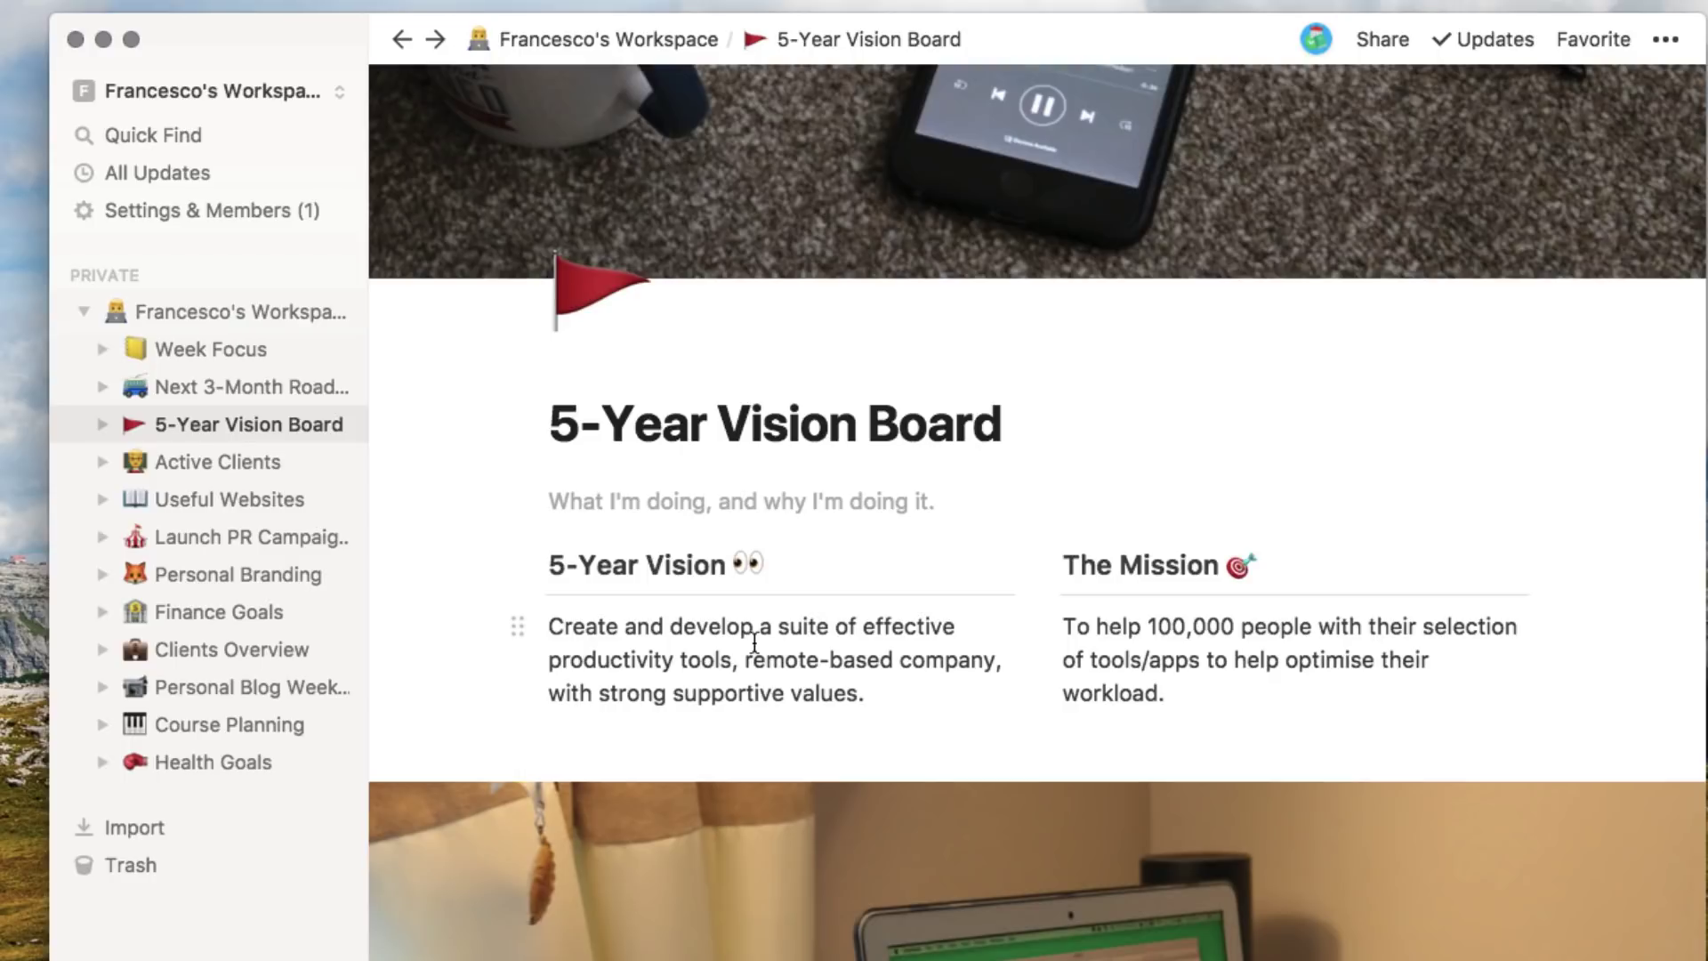
scroll(755, 643, up, 3)
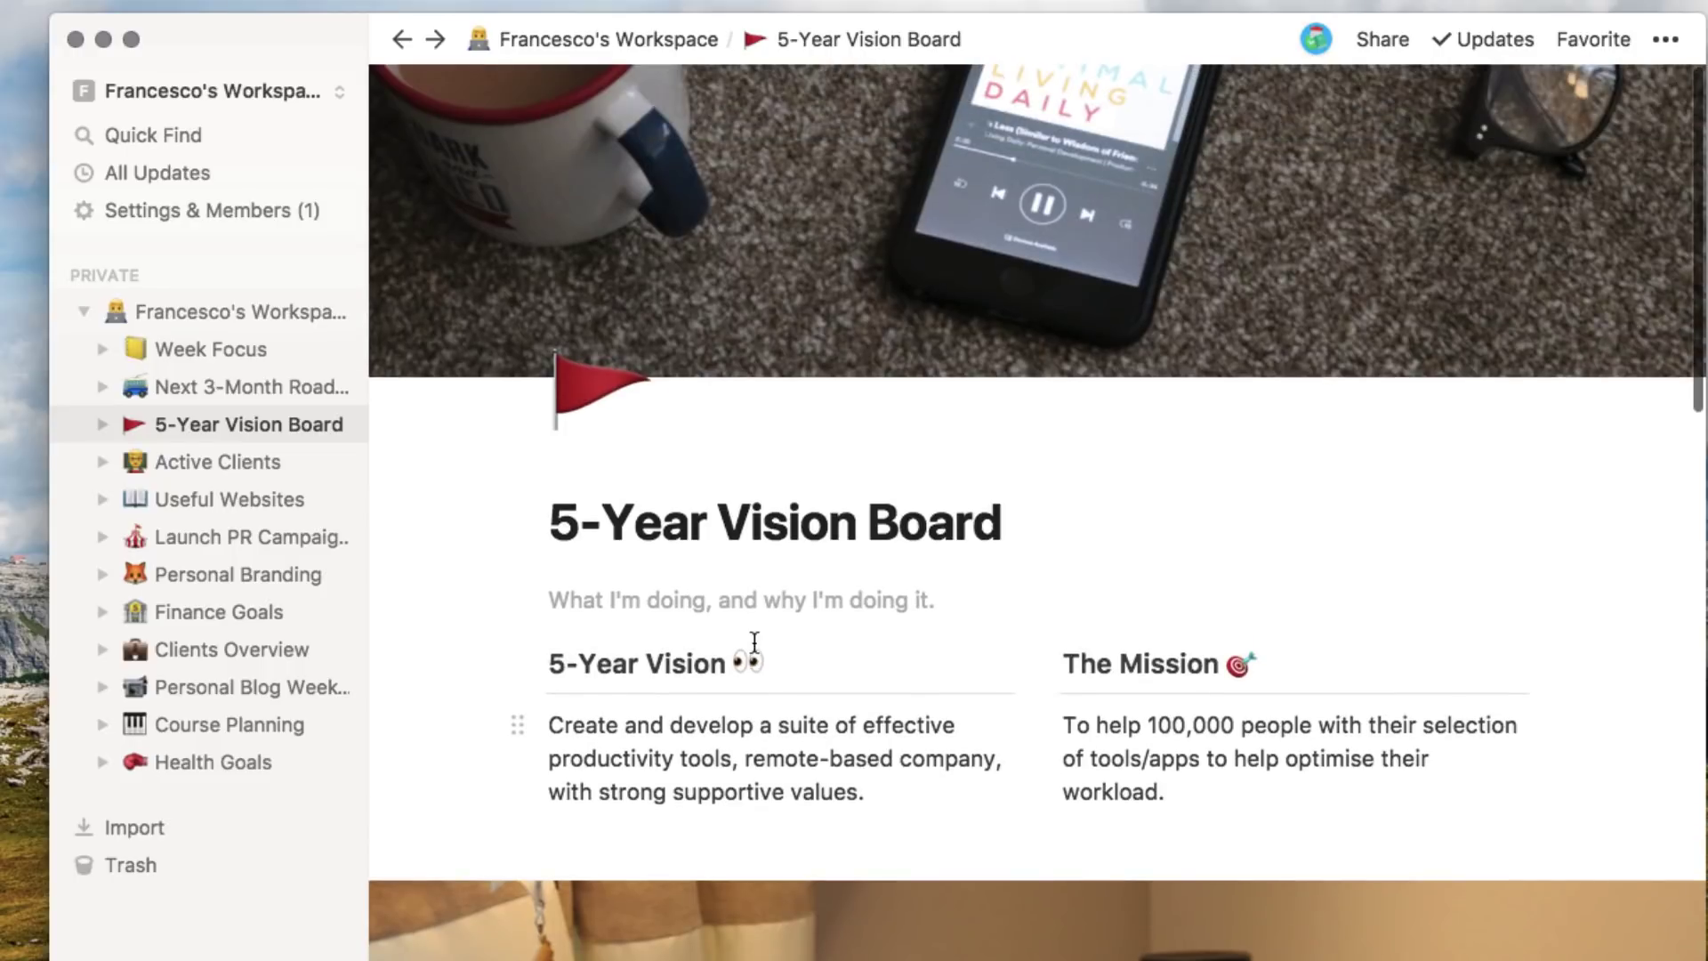
scroll(900, 219, down, 20)
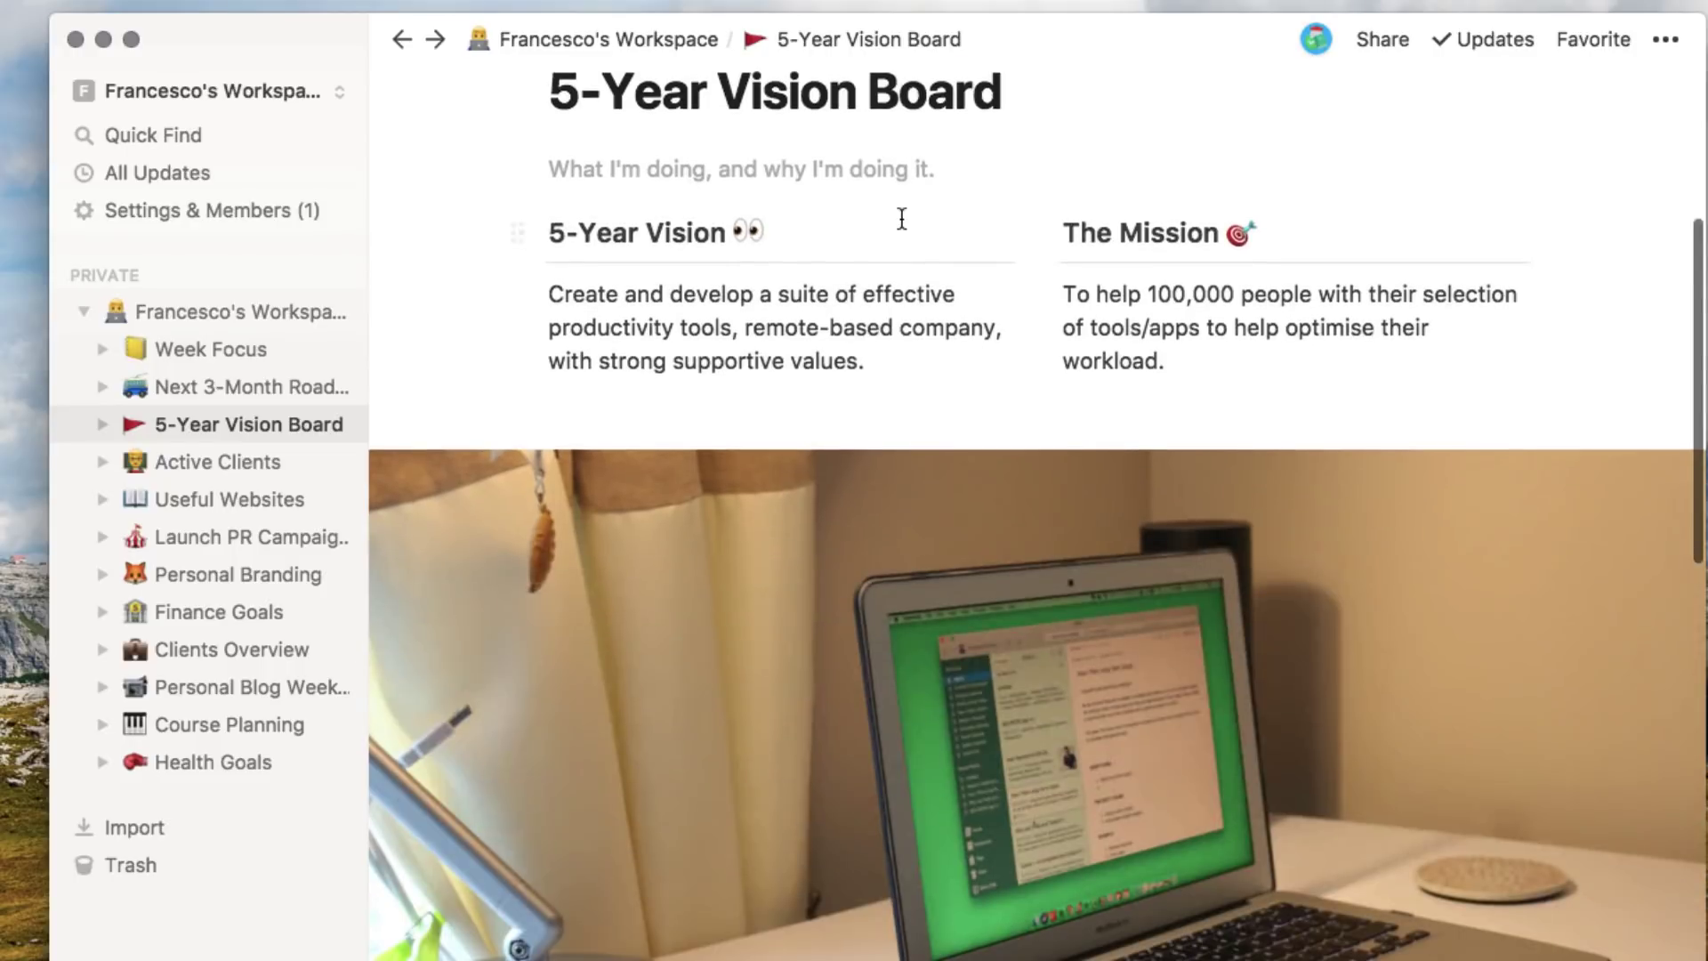
scroll(889, 477, up, 10)
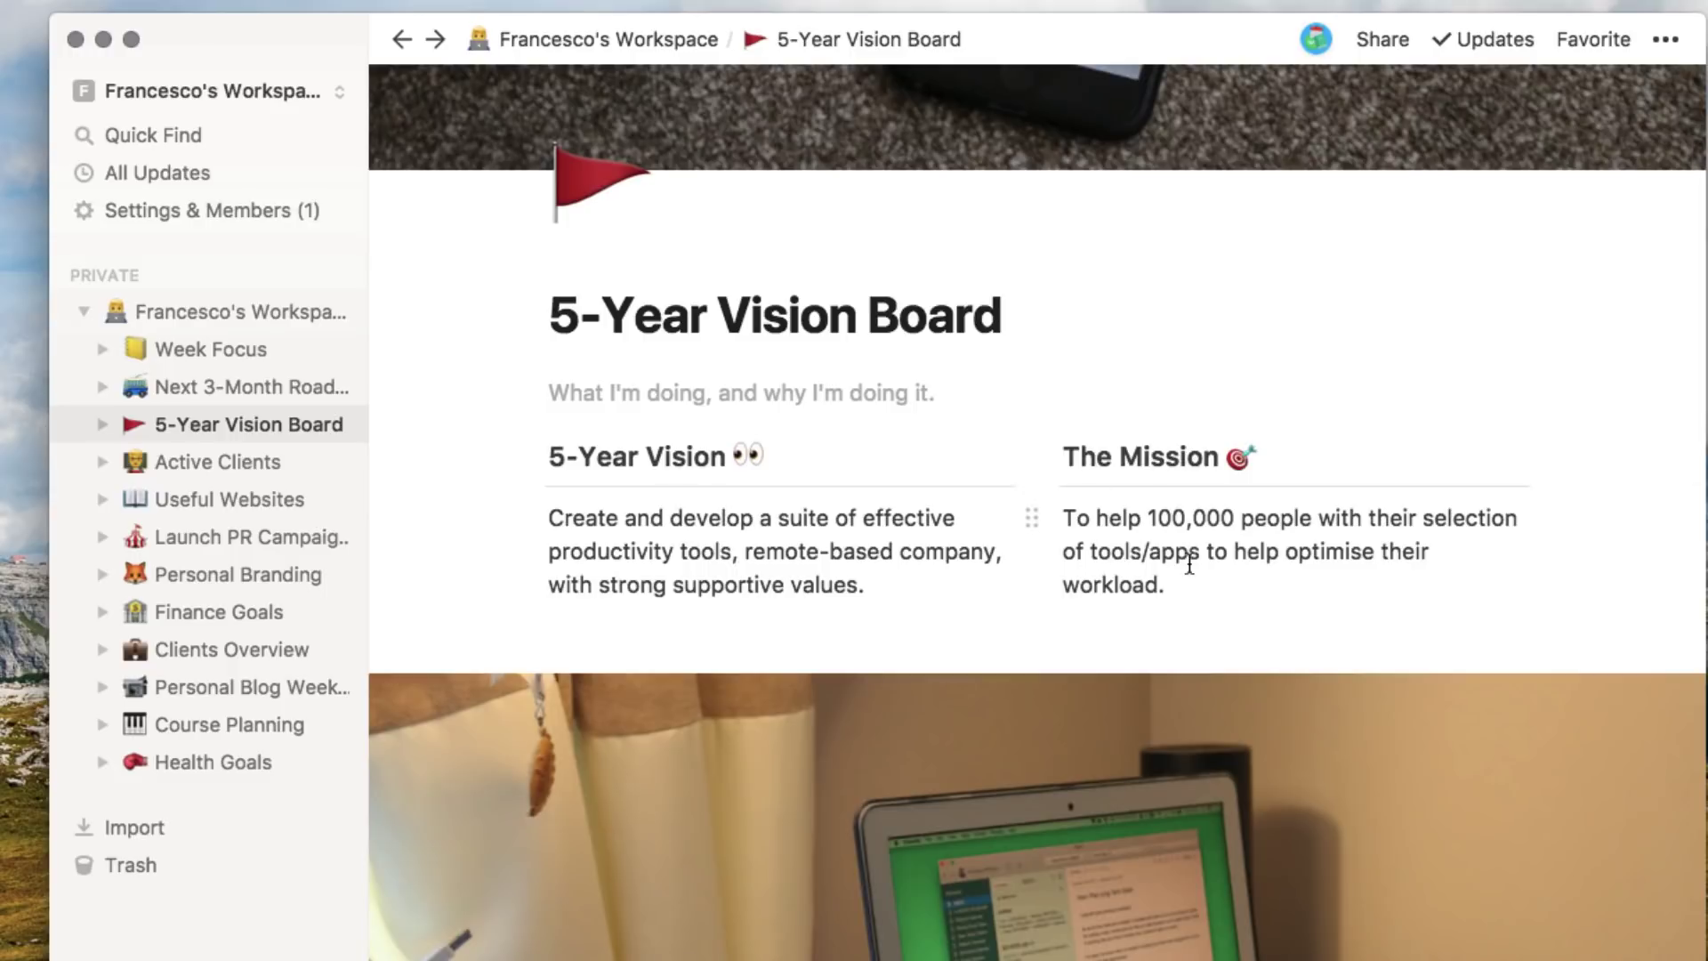
- Examine the Key Targets list and the full-width photos on the 5-Year Vision Board
scroll(1057, 570, down, 15)
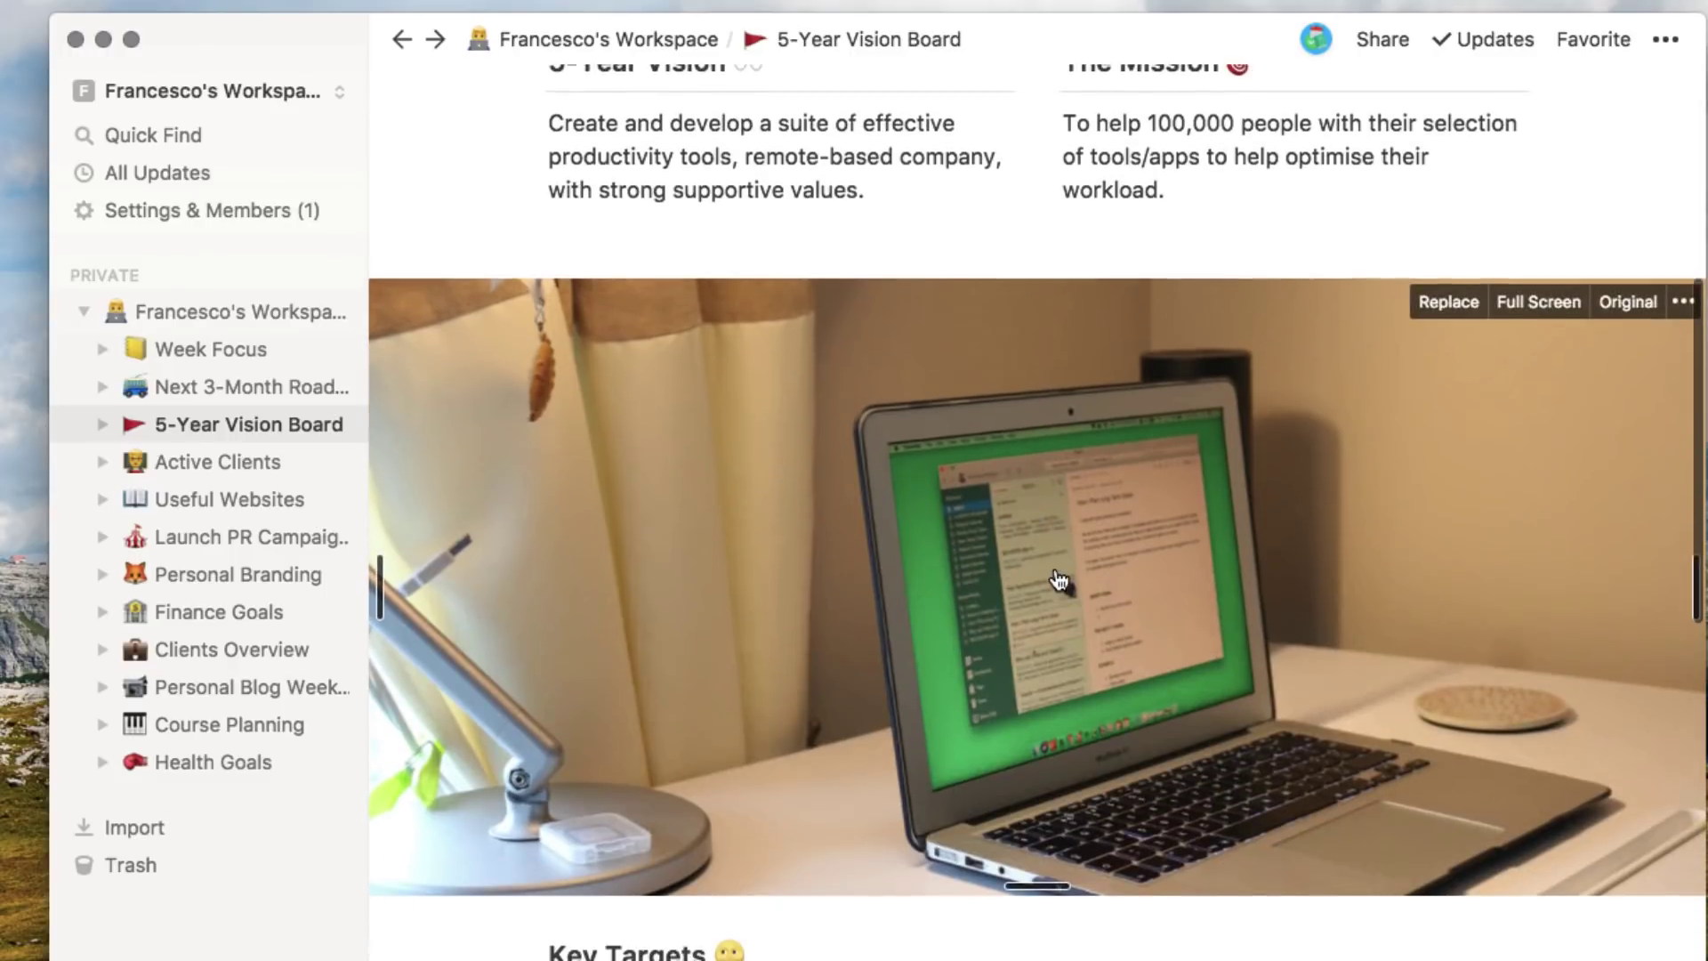
scroll(1059, 580, down, 18)
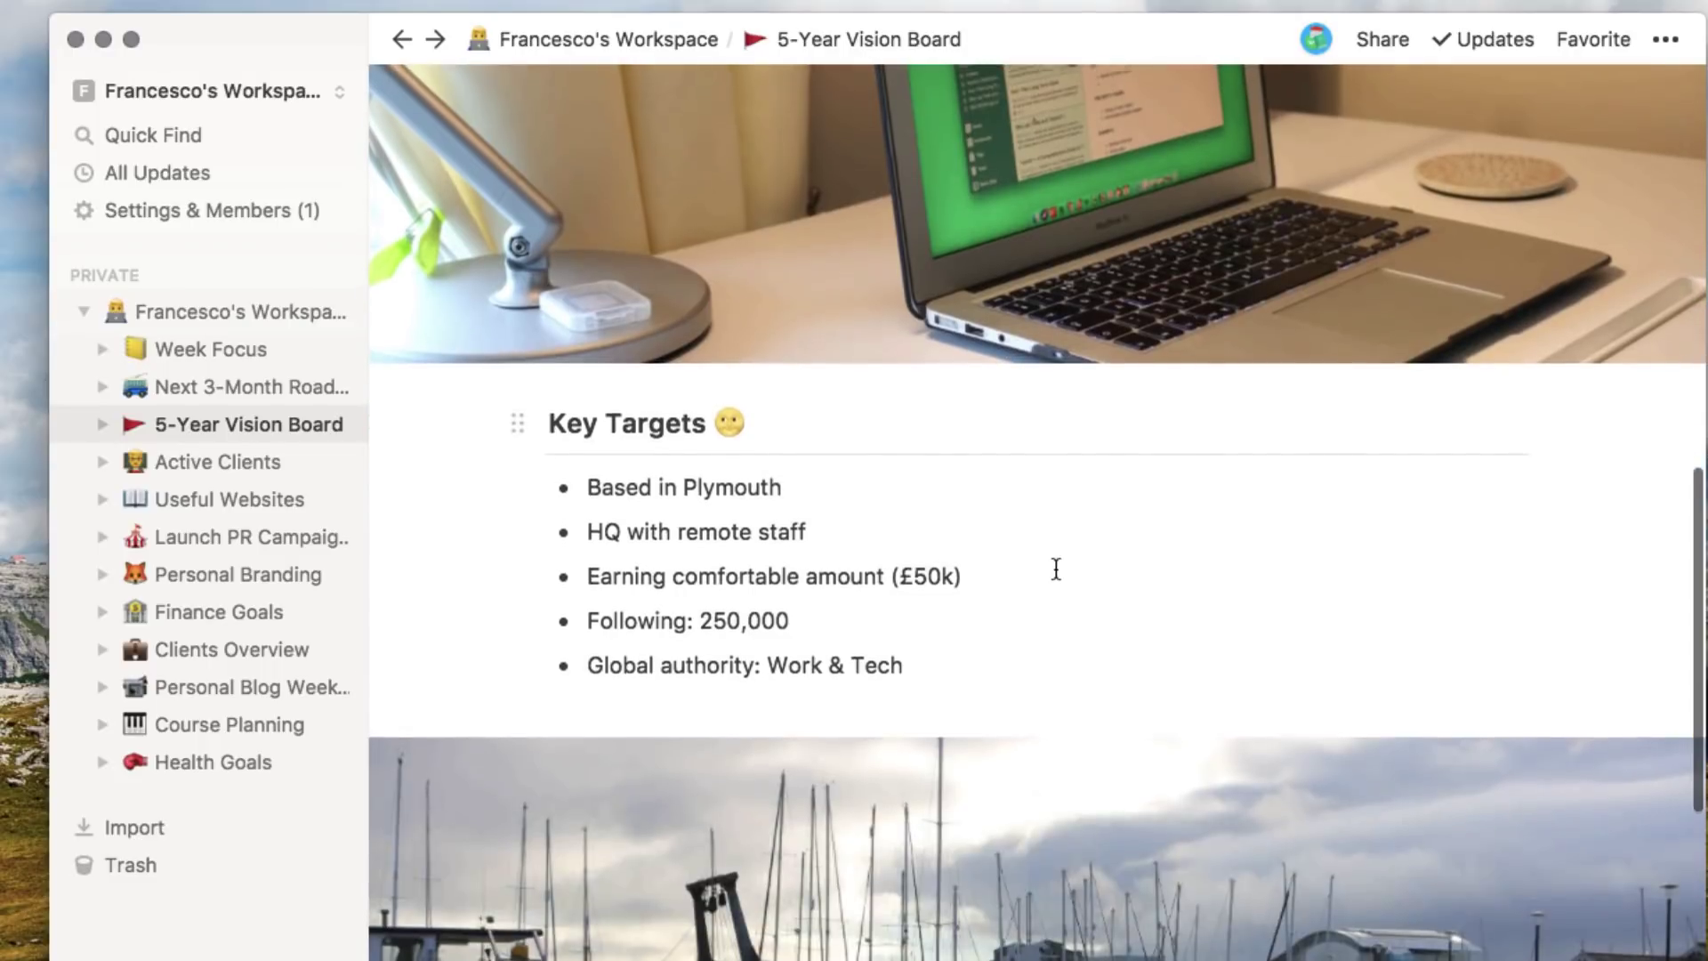
scroll(1056, 570, down, 8)
scroll(1057, 580, up, 10)
scroll(1058, 580, down, 1)
scroll(1057, 580, down, 10)
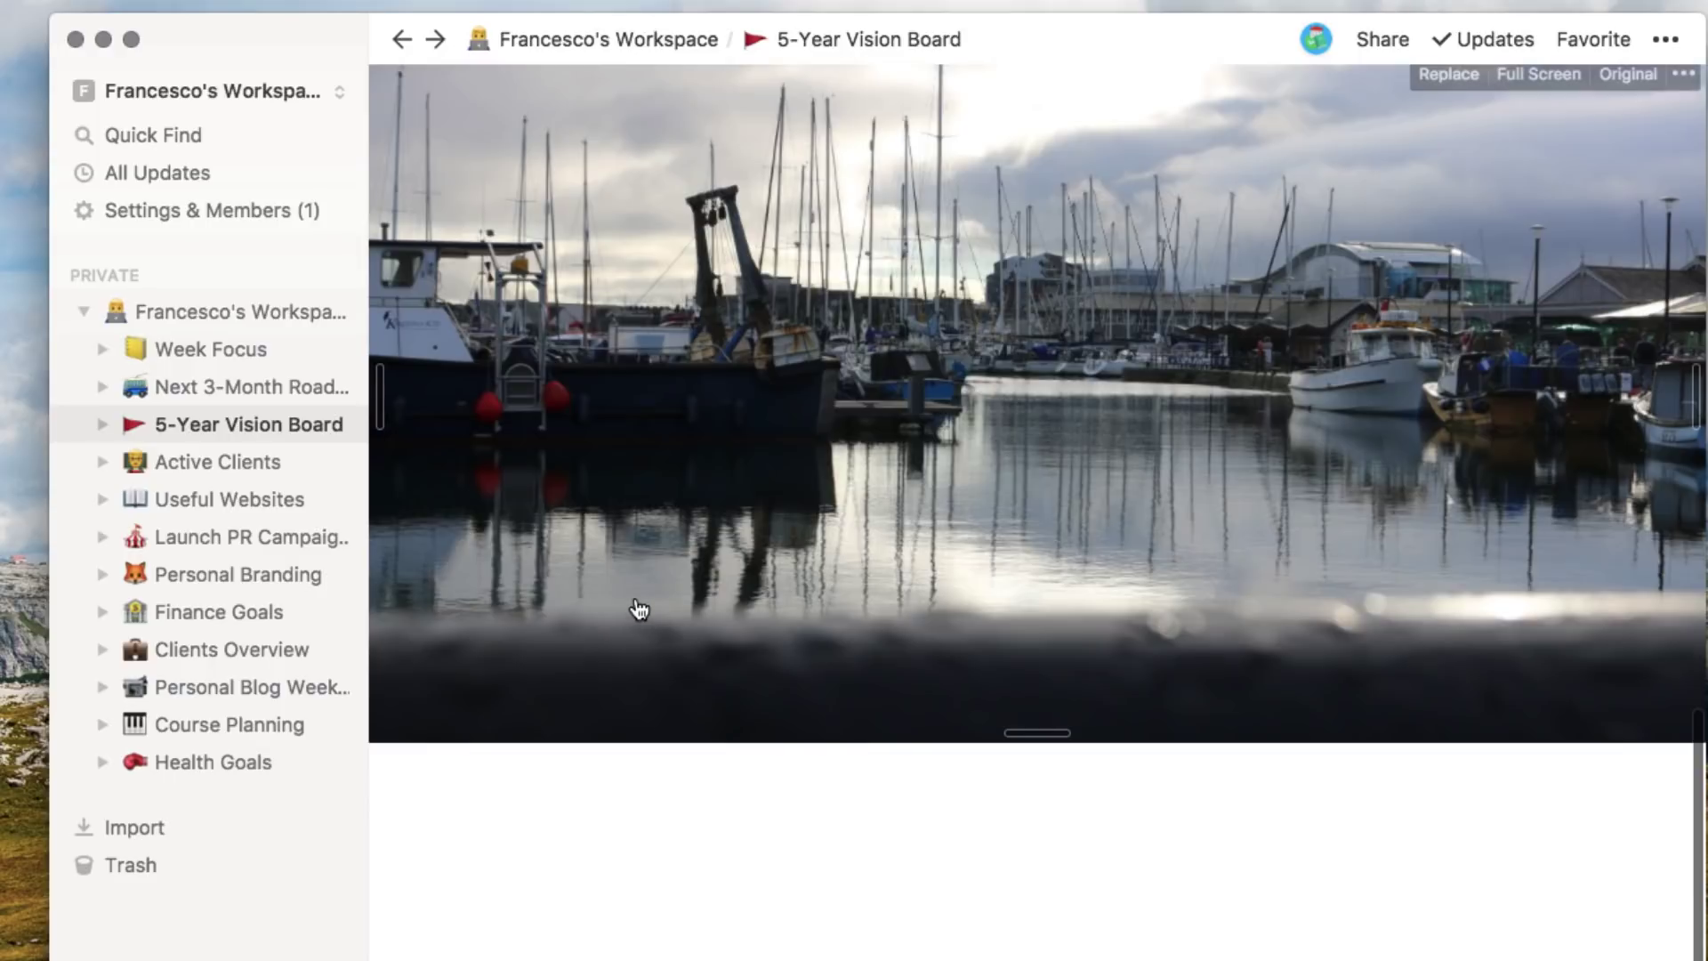
scroll(569, 477, up, 3)
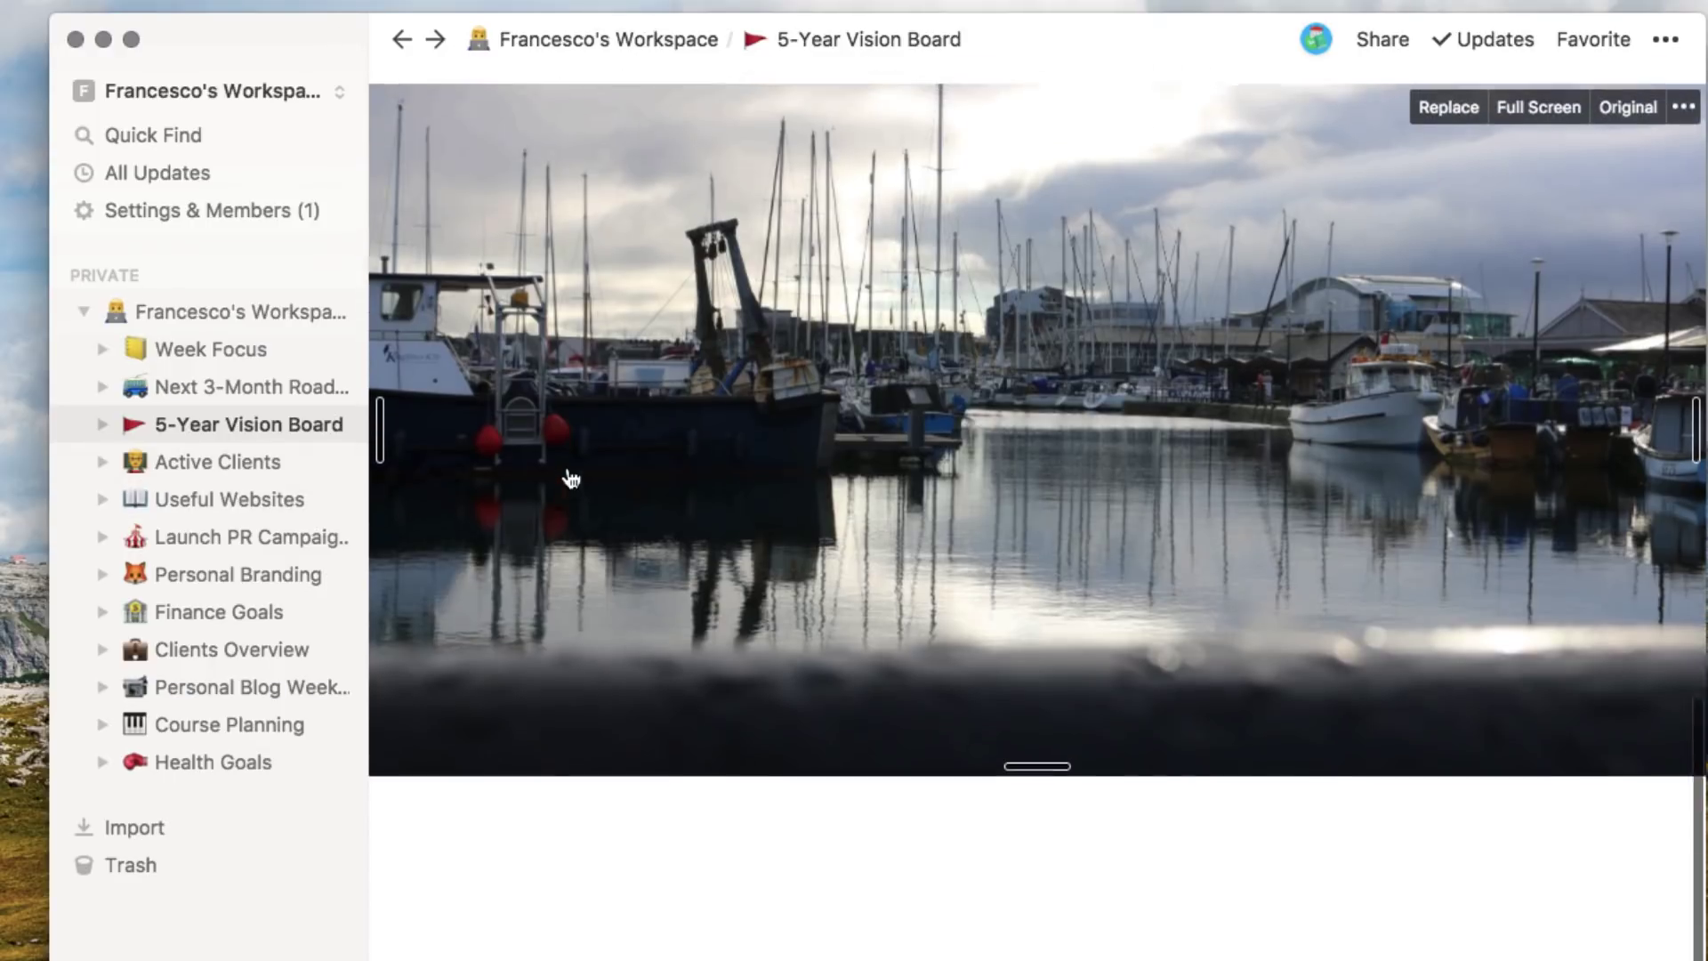
scroll(568, 477, up, 15)
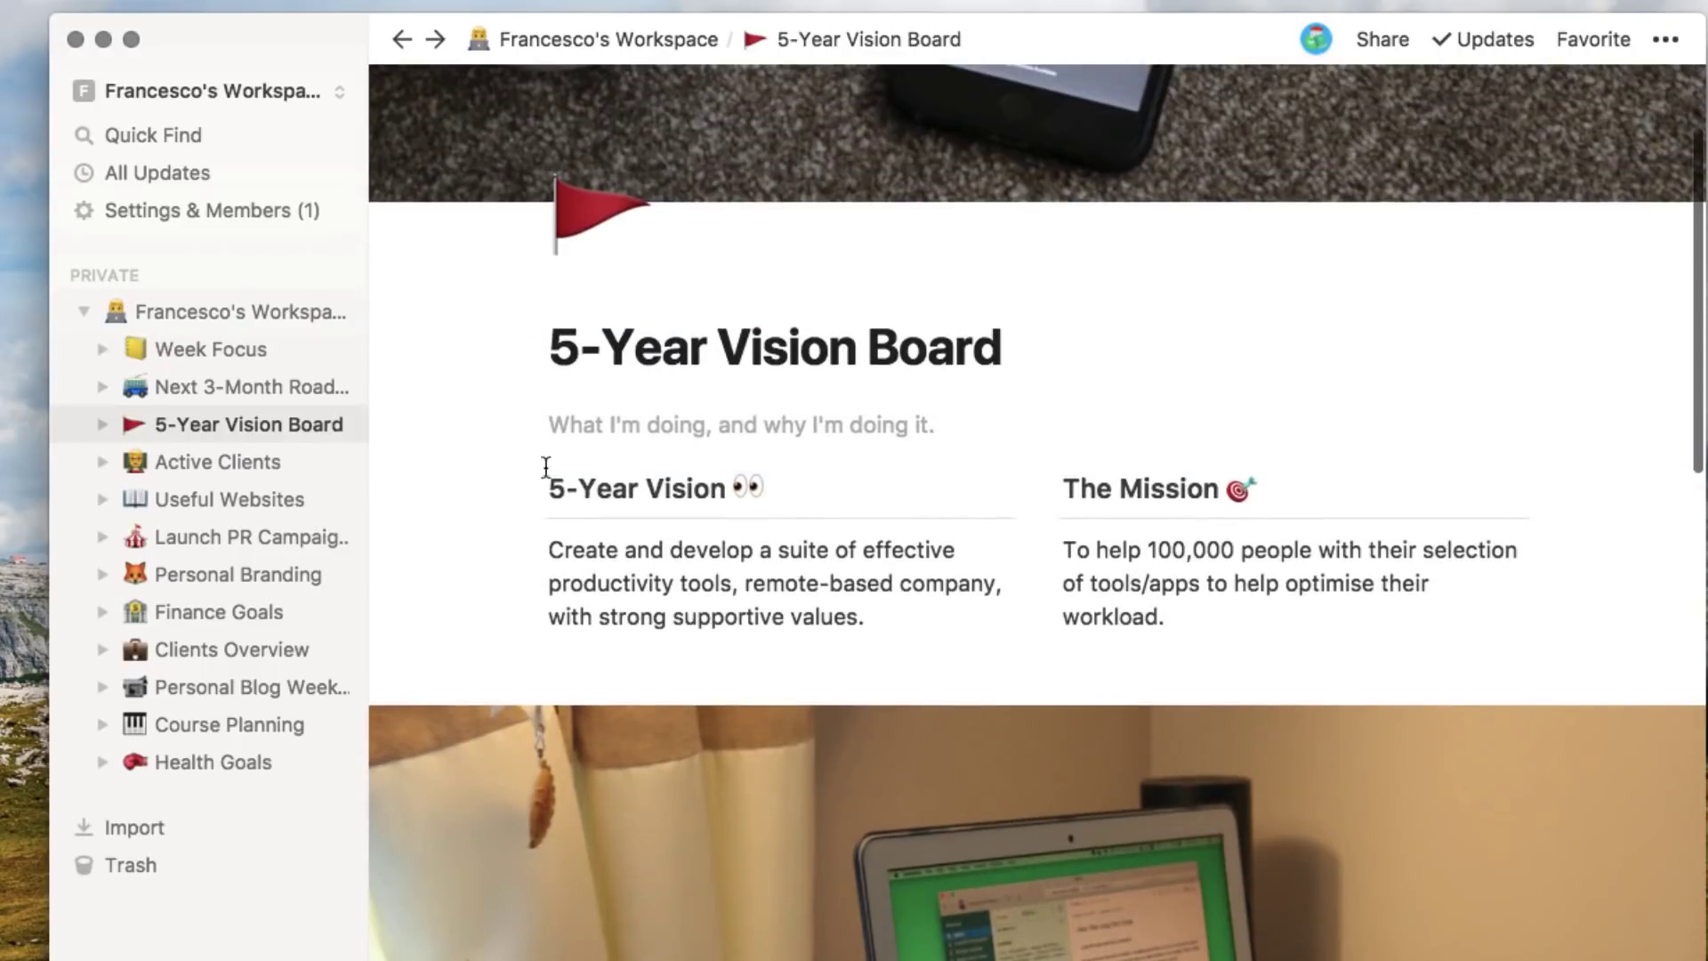
- From the workspace home's Projects list, open Personal Branding and review its sections and the subpages in each
click(213, 313)
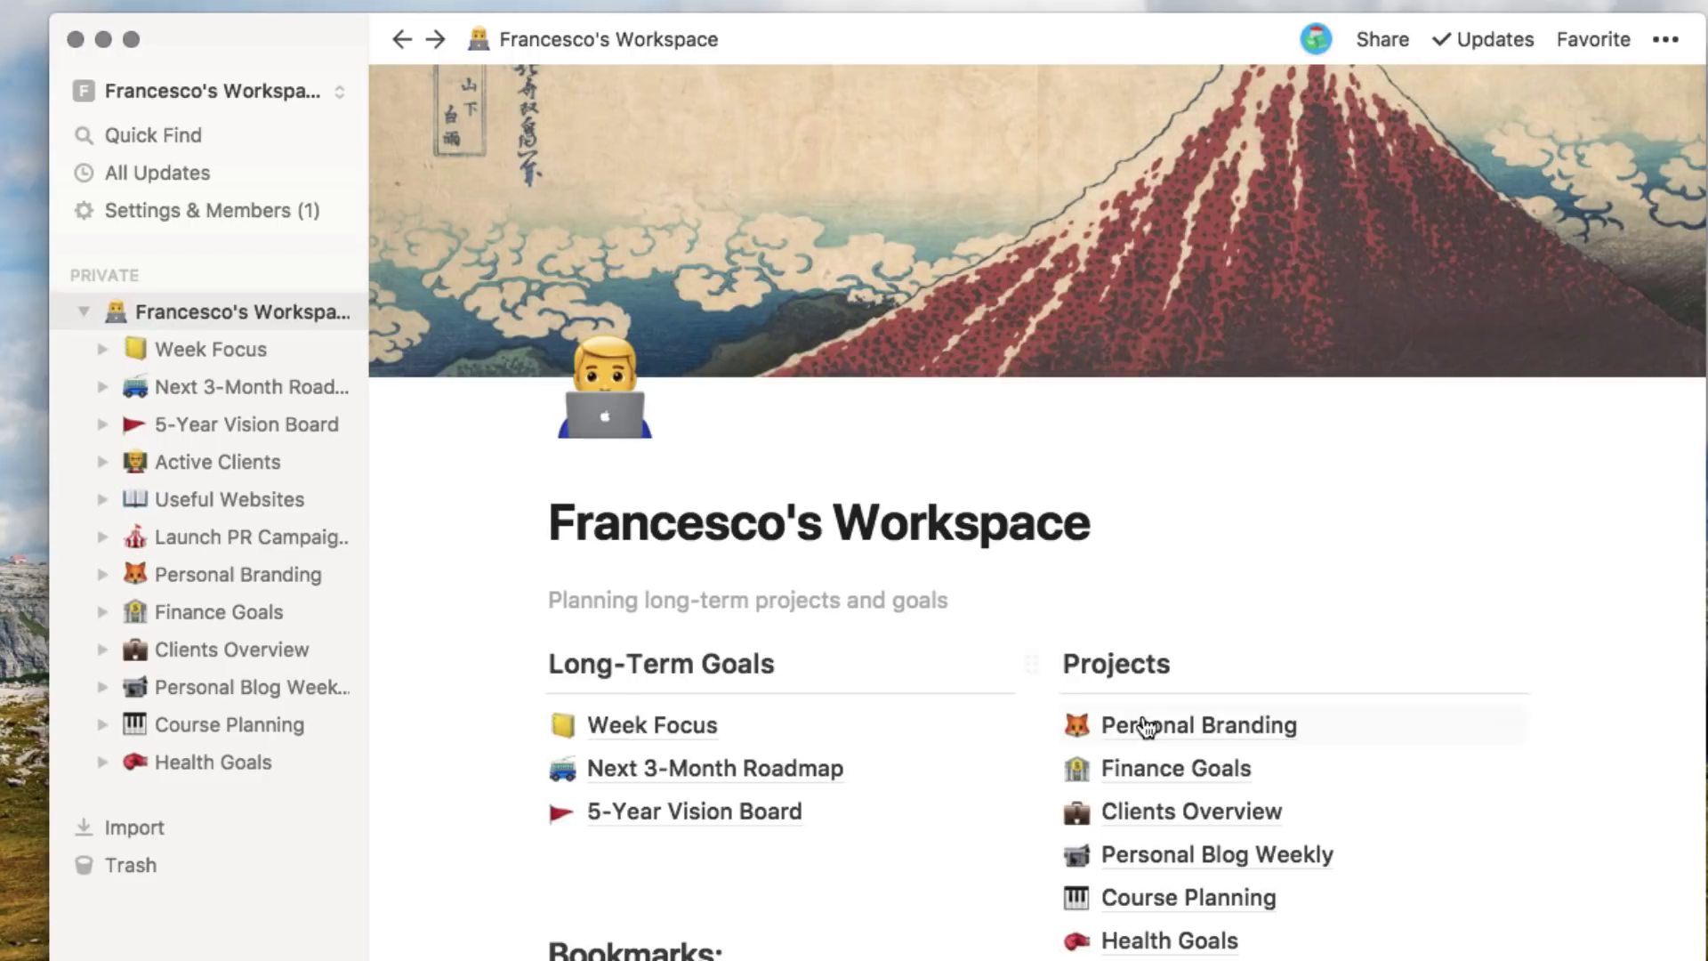
scroll(1151, 625, down, 4)
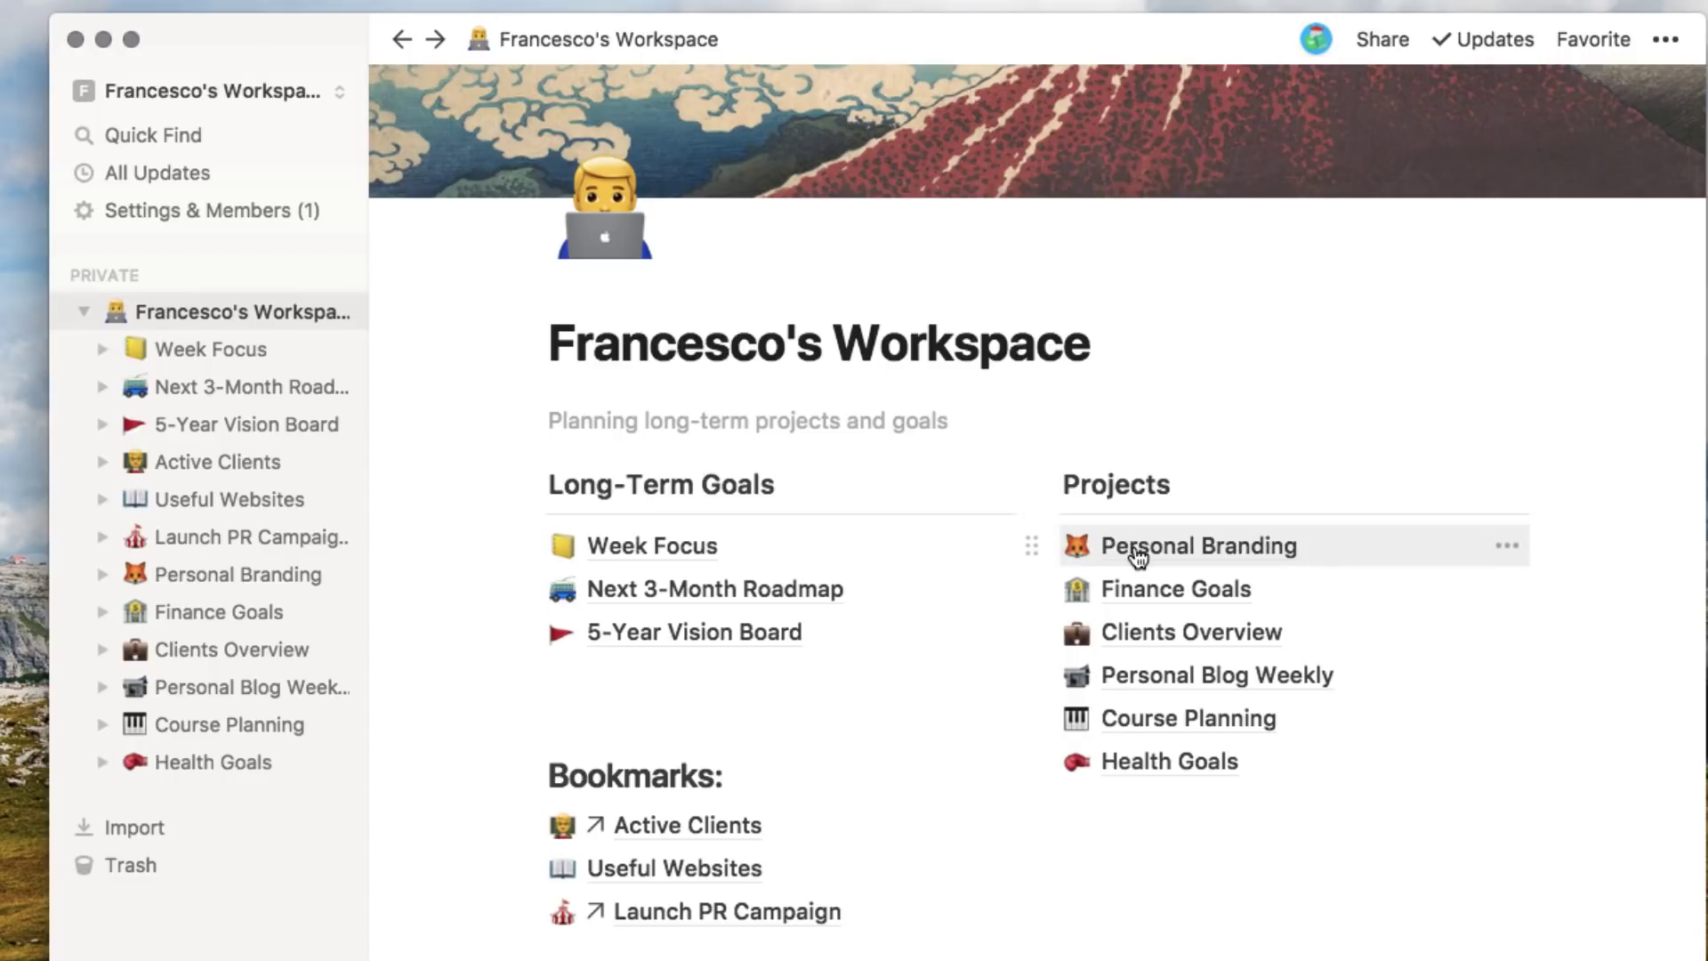
click(1139, 556)
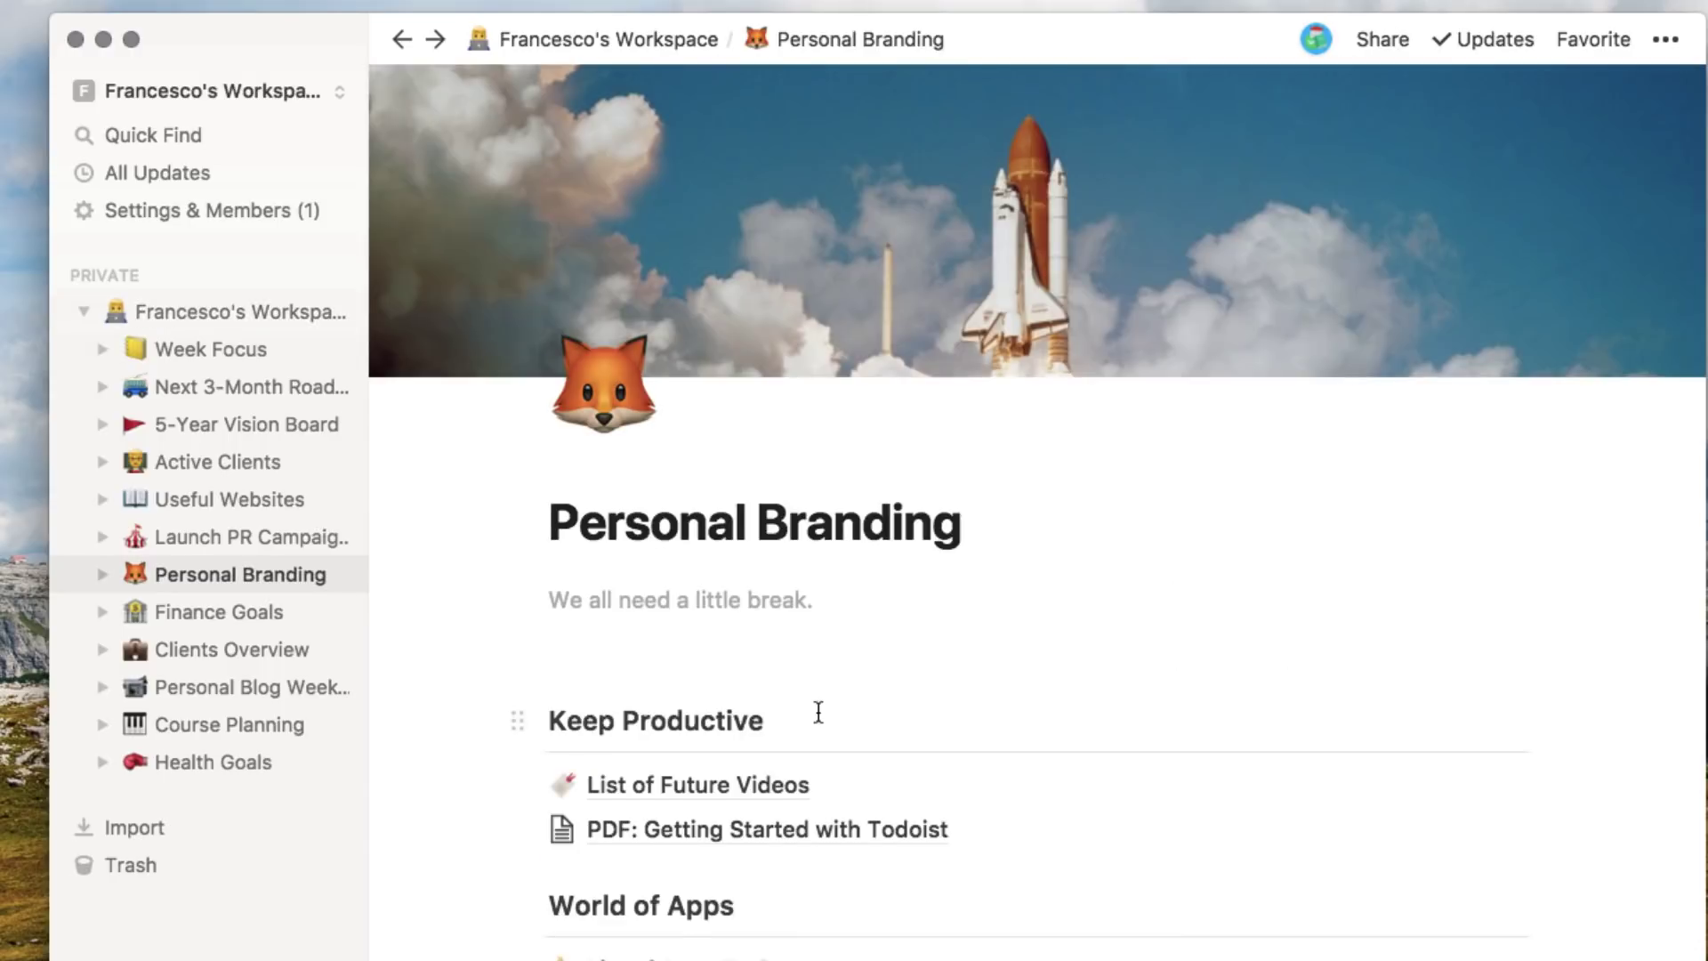
scroll(817, 712, down, 5)
scroll(818, 712, down, 2)
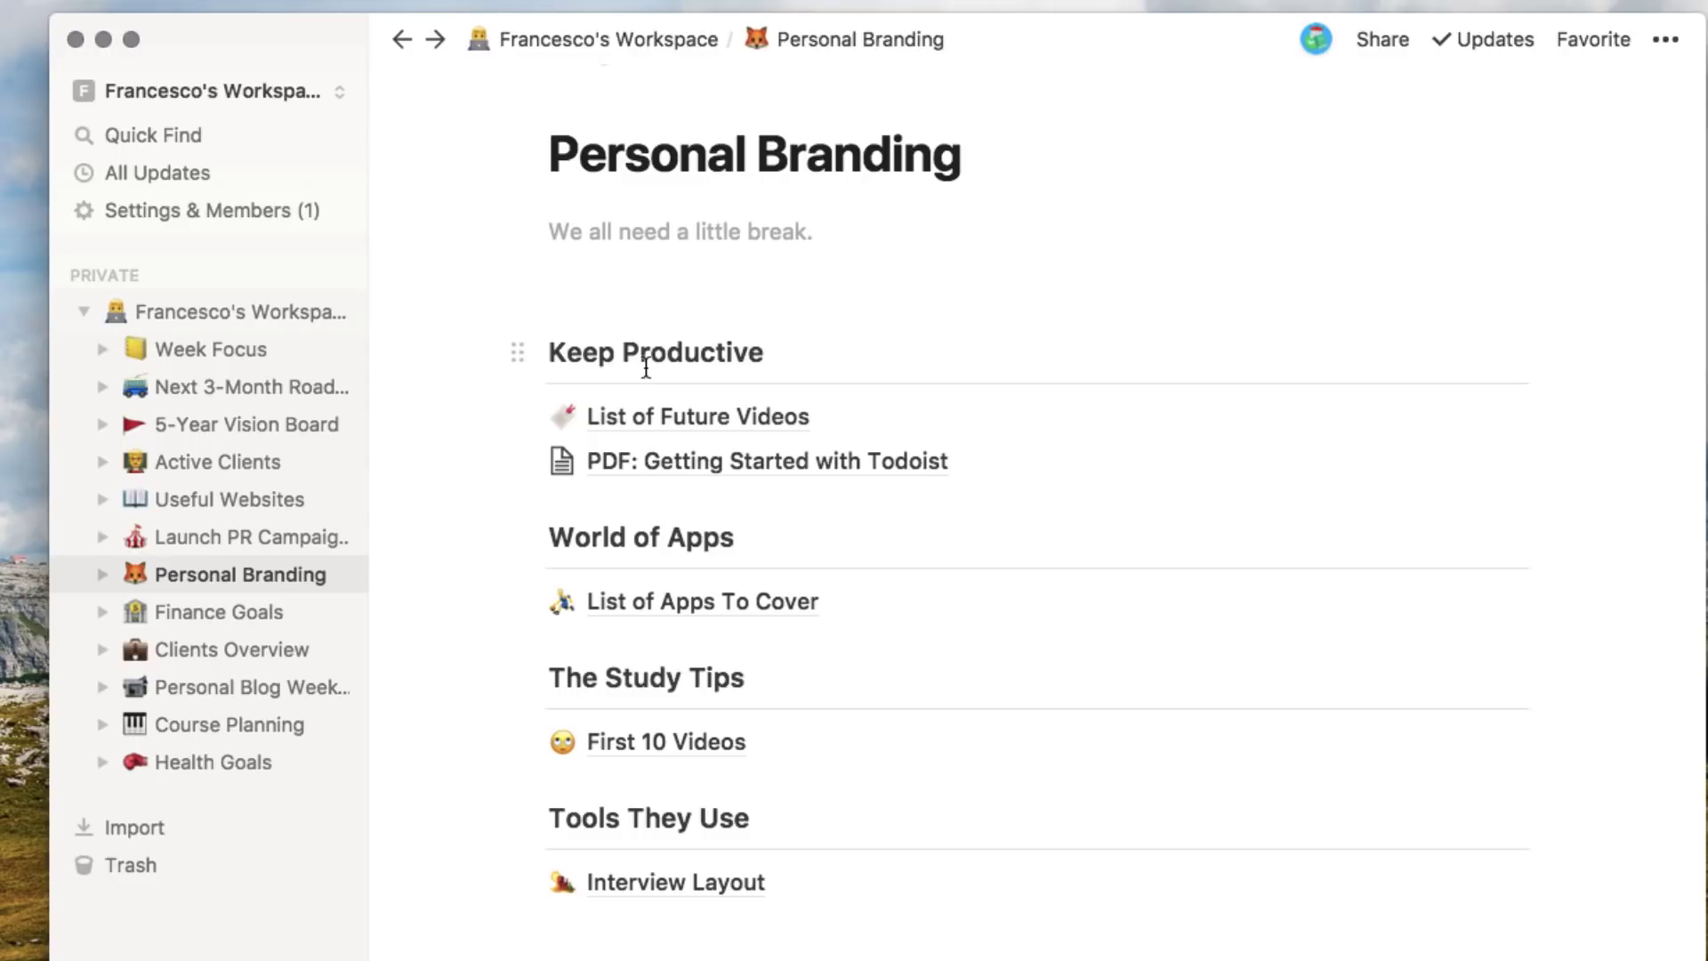
scroll(595, 360, up, 2)
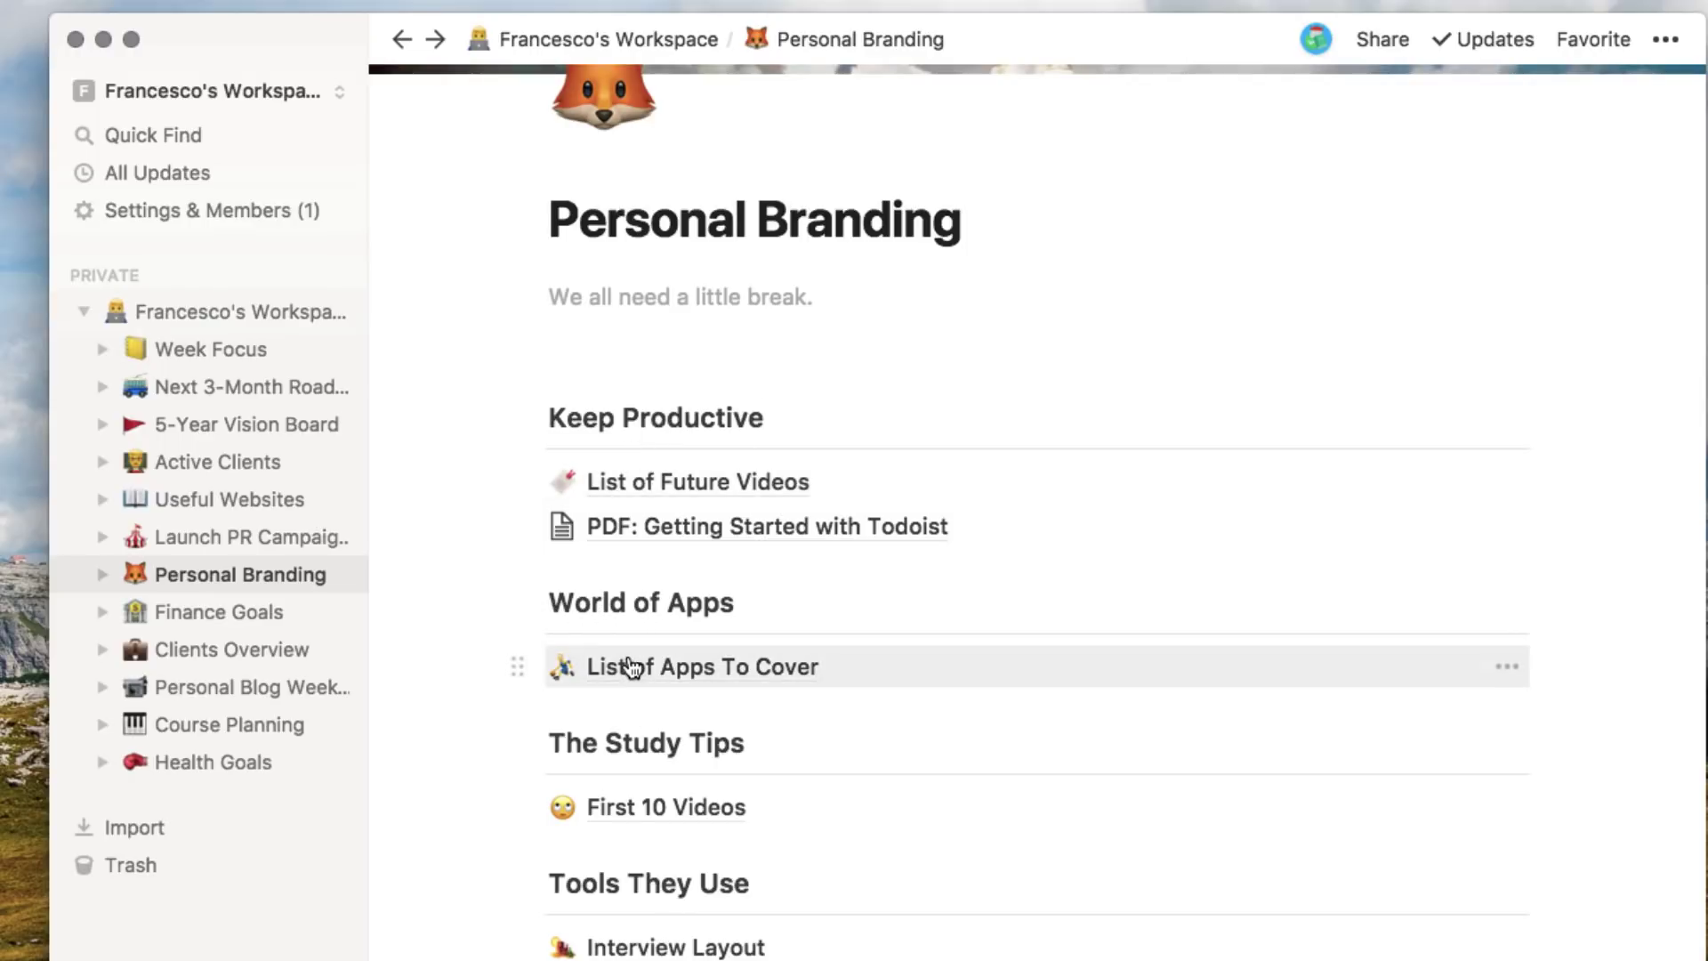
scroll(537, 677, down, 2)
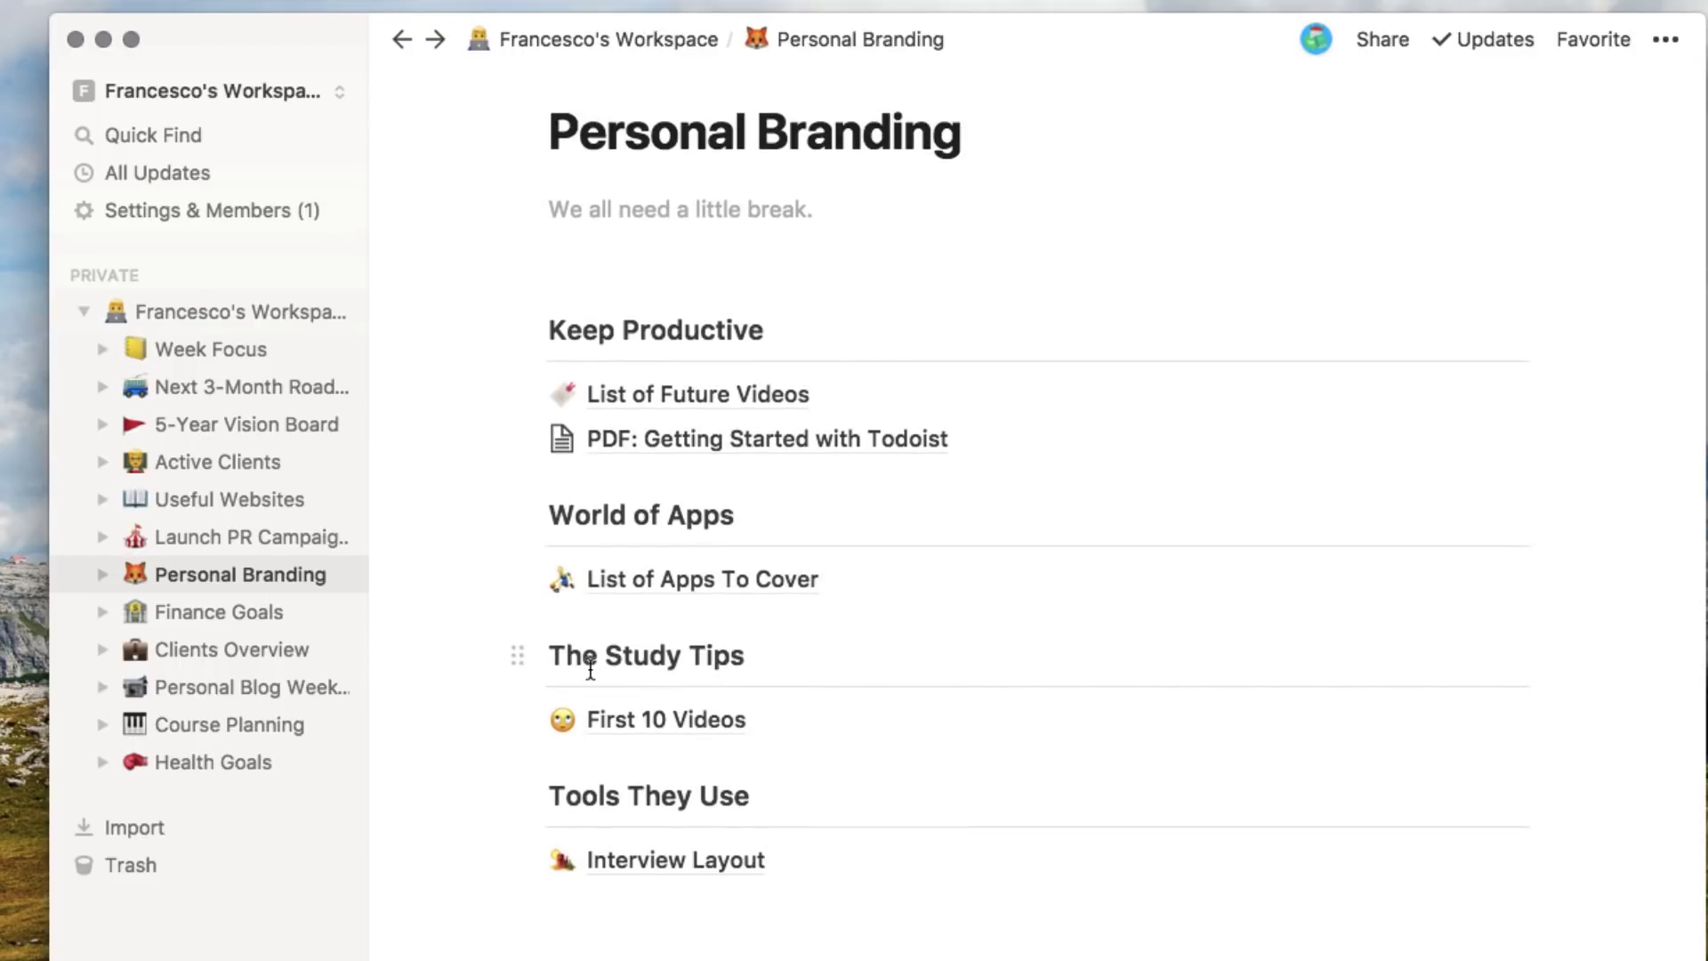
- Open the Interview Layout page under Tools They Use and read through its intro and guest questions
click(698, 861)
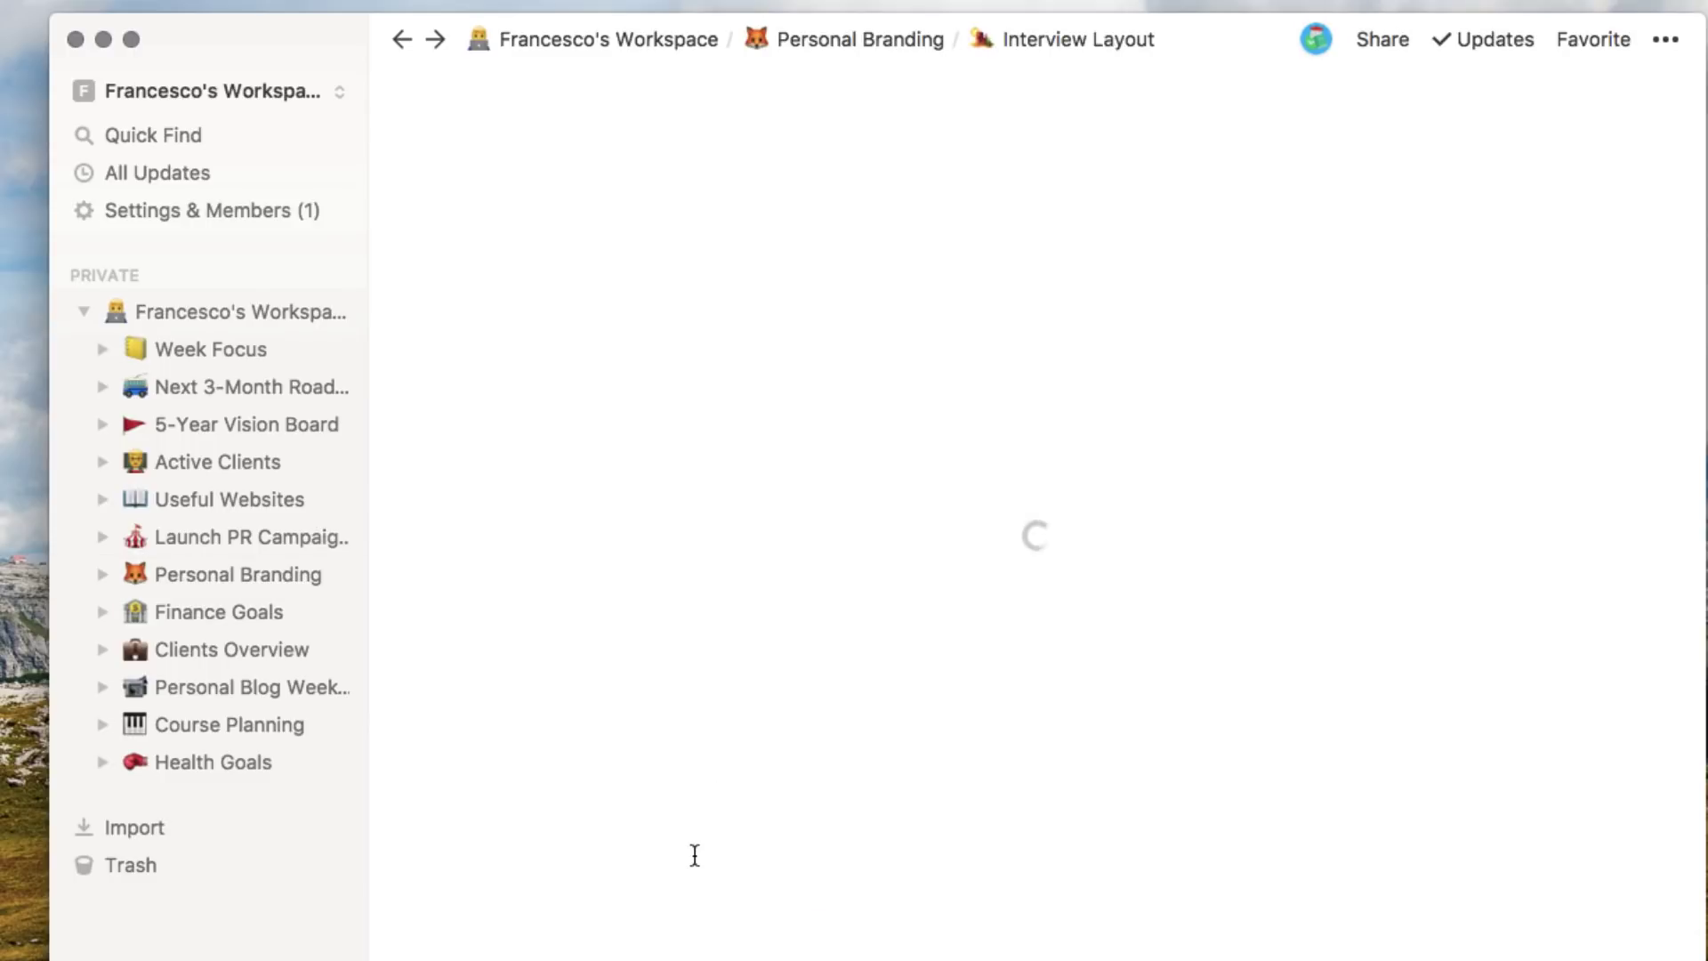
scroll(729, 652, down, 10)
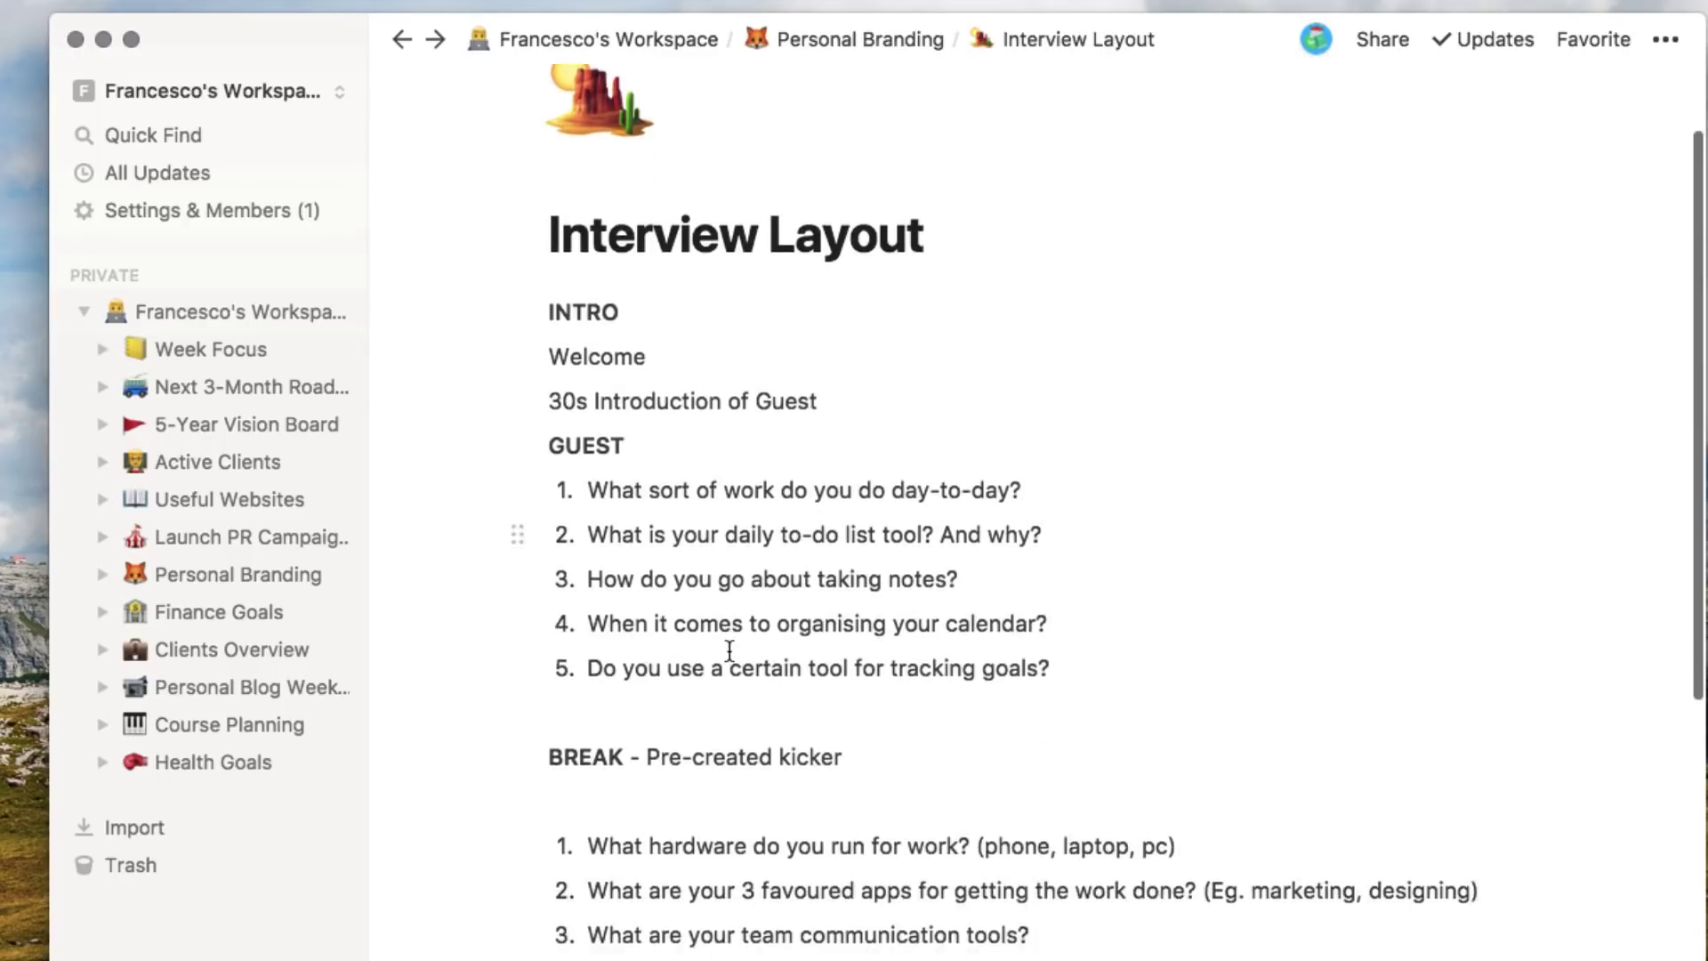
scroll(730, 652, up, 9)
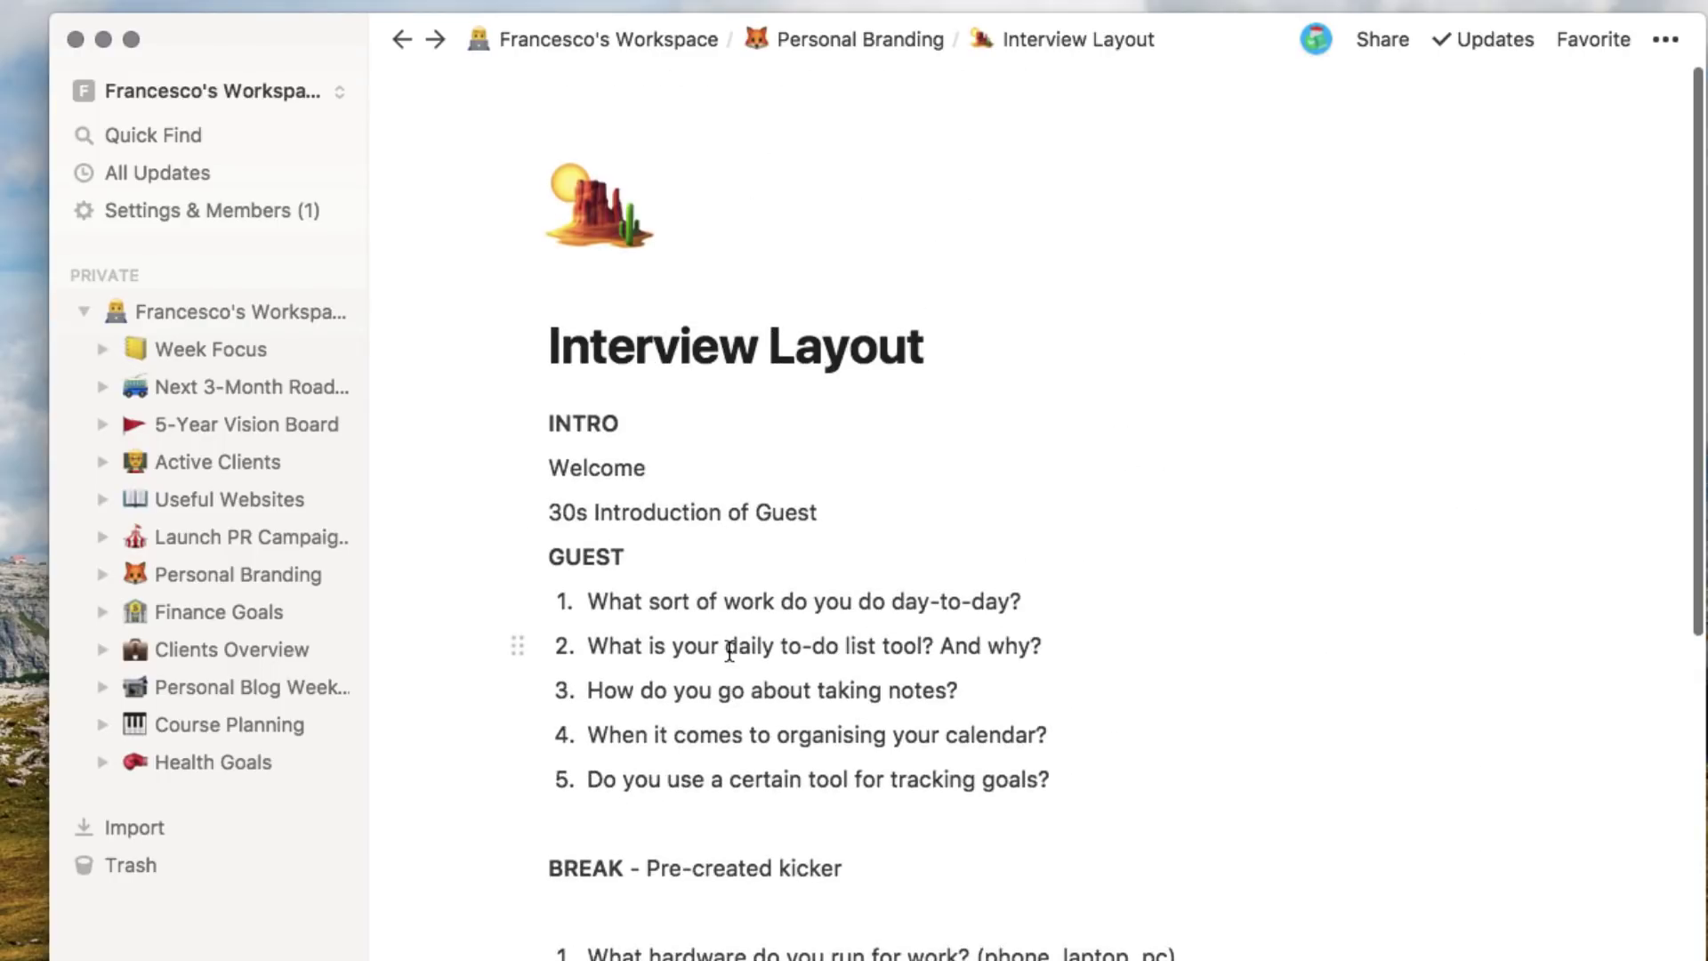
scroll(727, 654, down, 3)
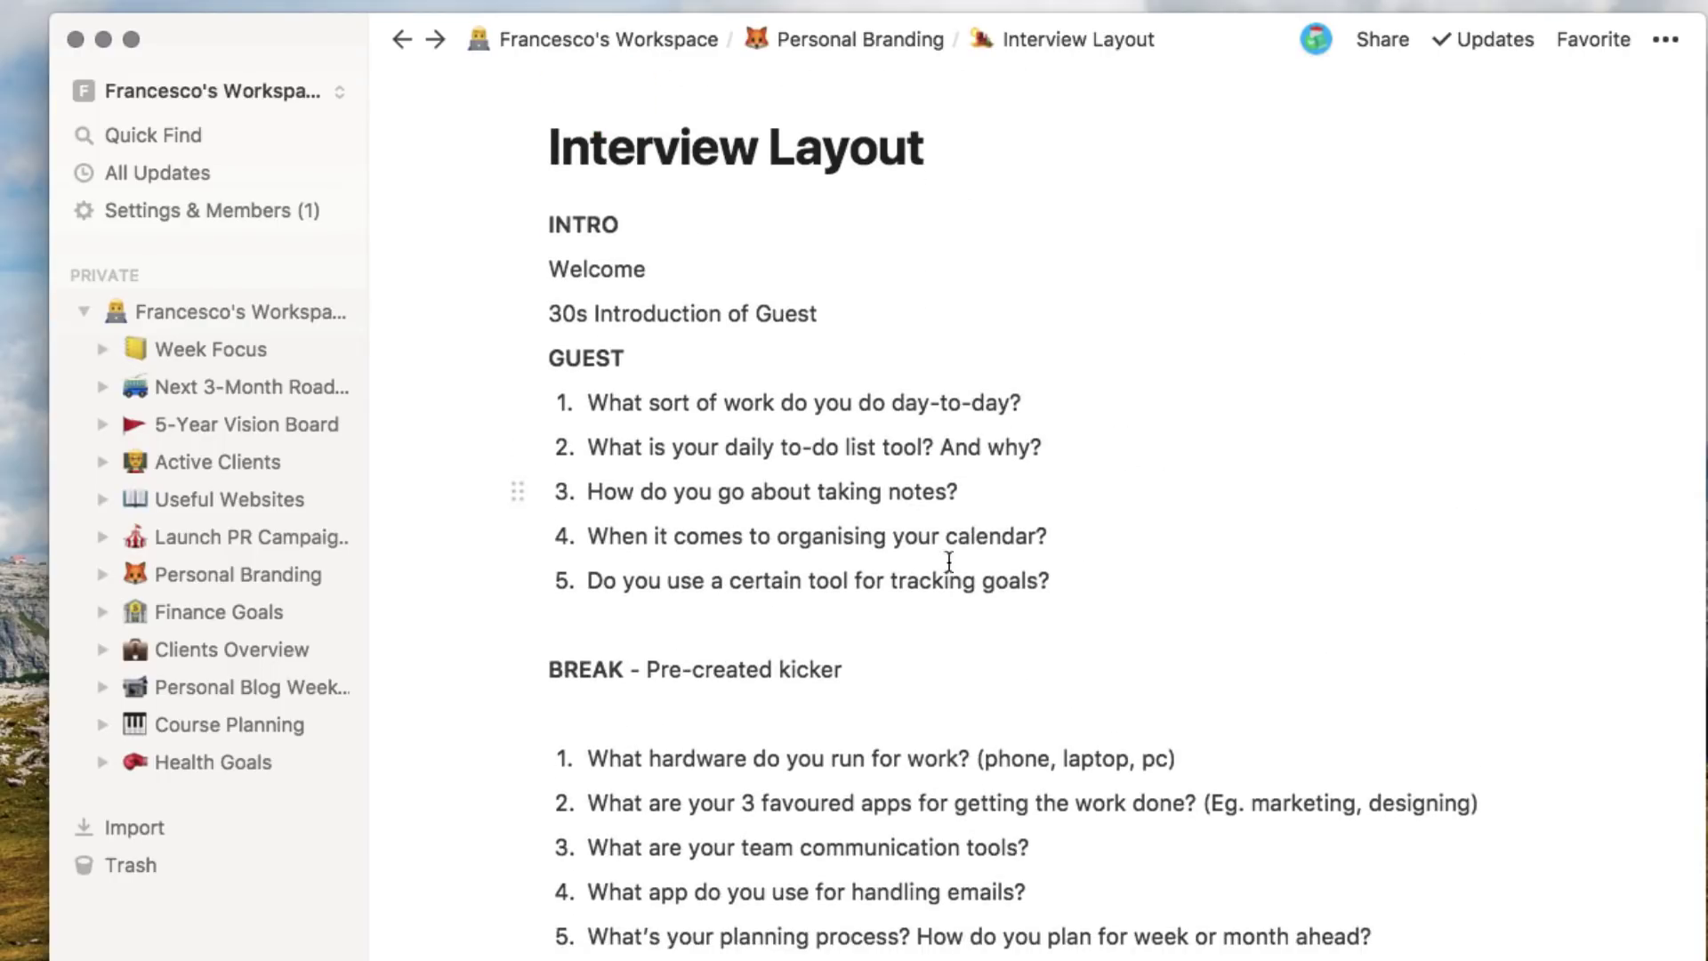
scroll(1033, 580, down, 8)
scroll(1033, 584, up, 10)
- Add a cover image to the Interview Layout page and return to the workspace home
mouse_move(1045, 244)
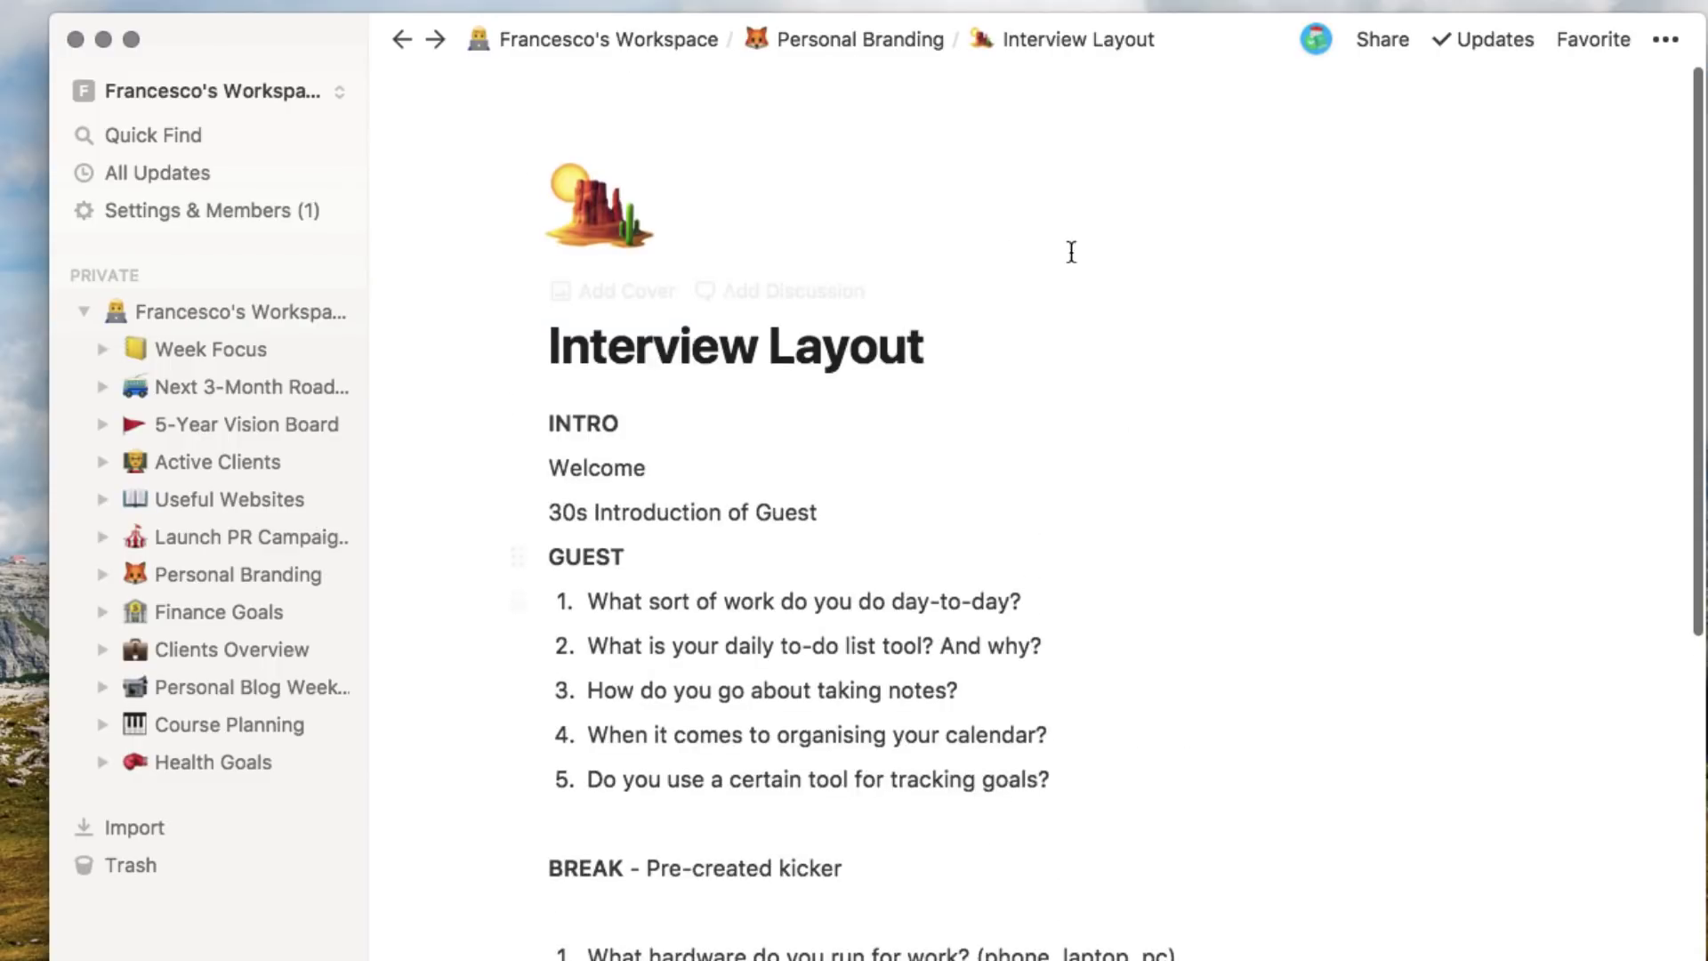
click(604, 303)
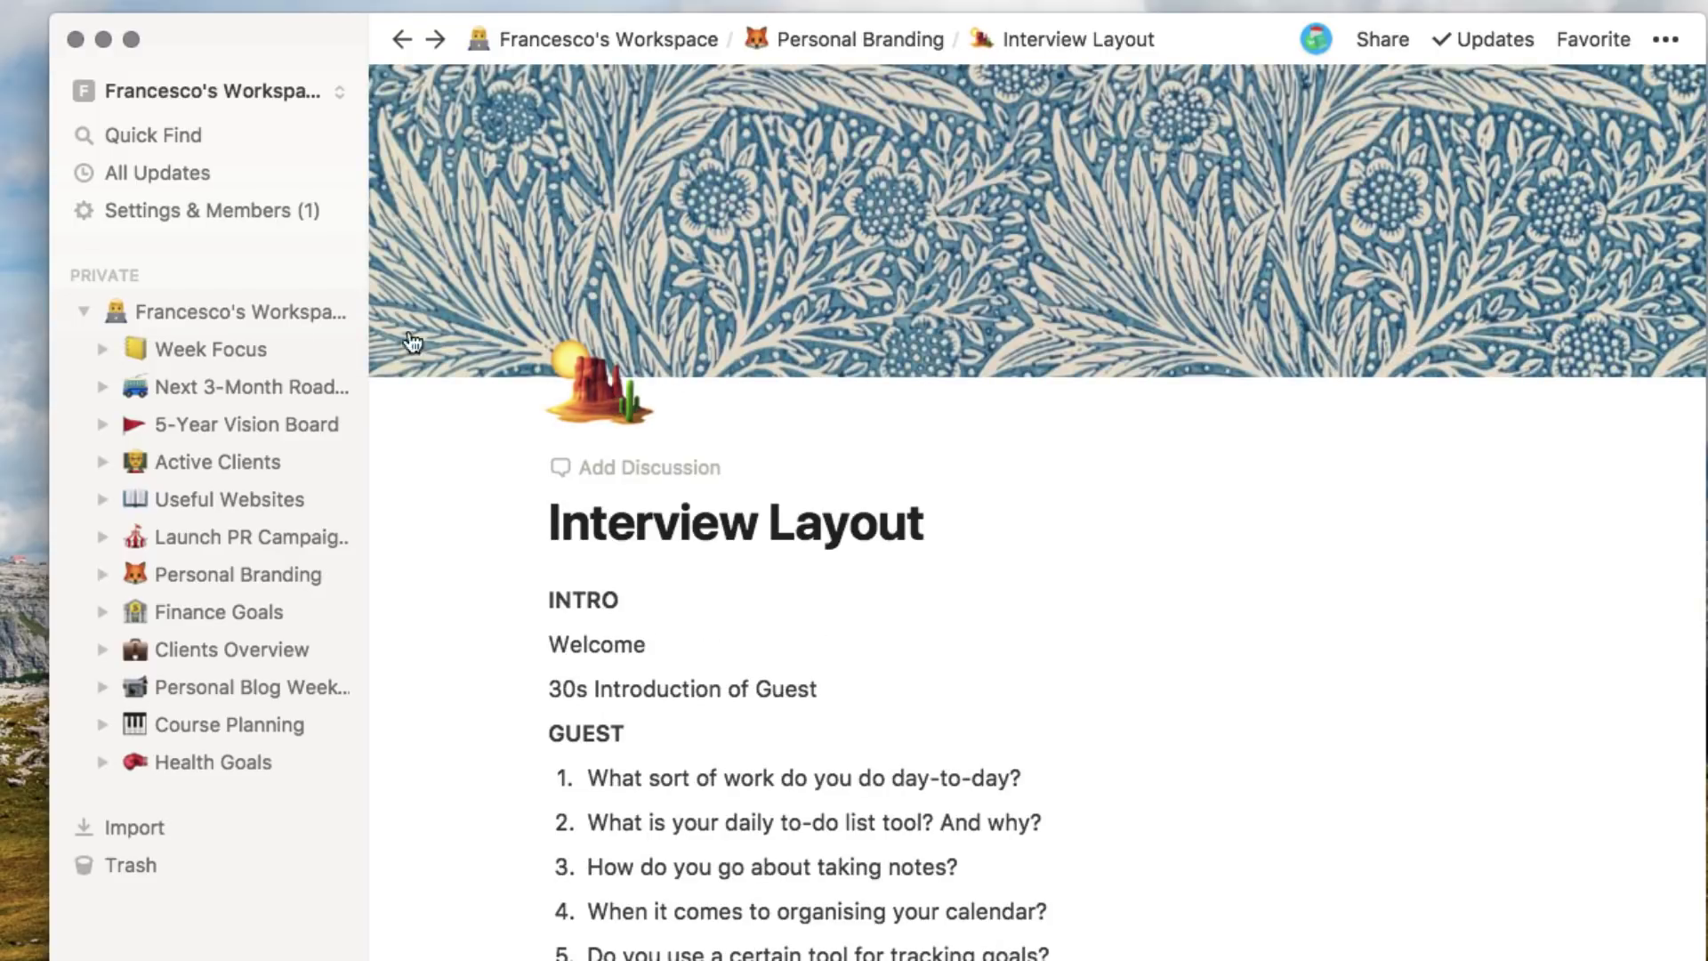
click(237, 313)
- Reopen Personal Branding and review the video and category checklists on The Study Tips' First 10 Videos page
scroll(814, 468, down, 5)
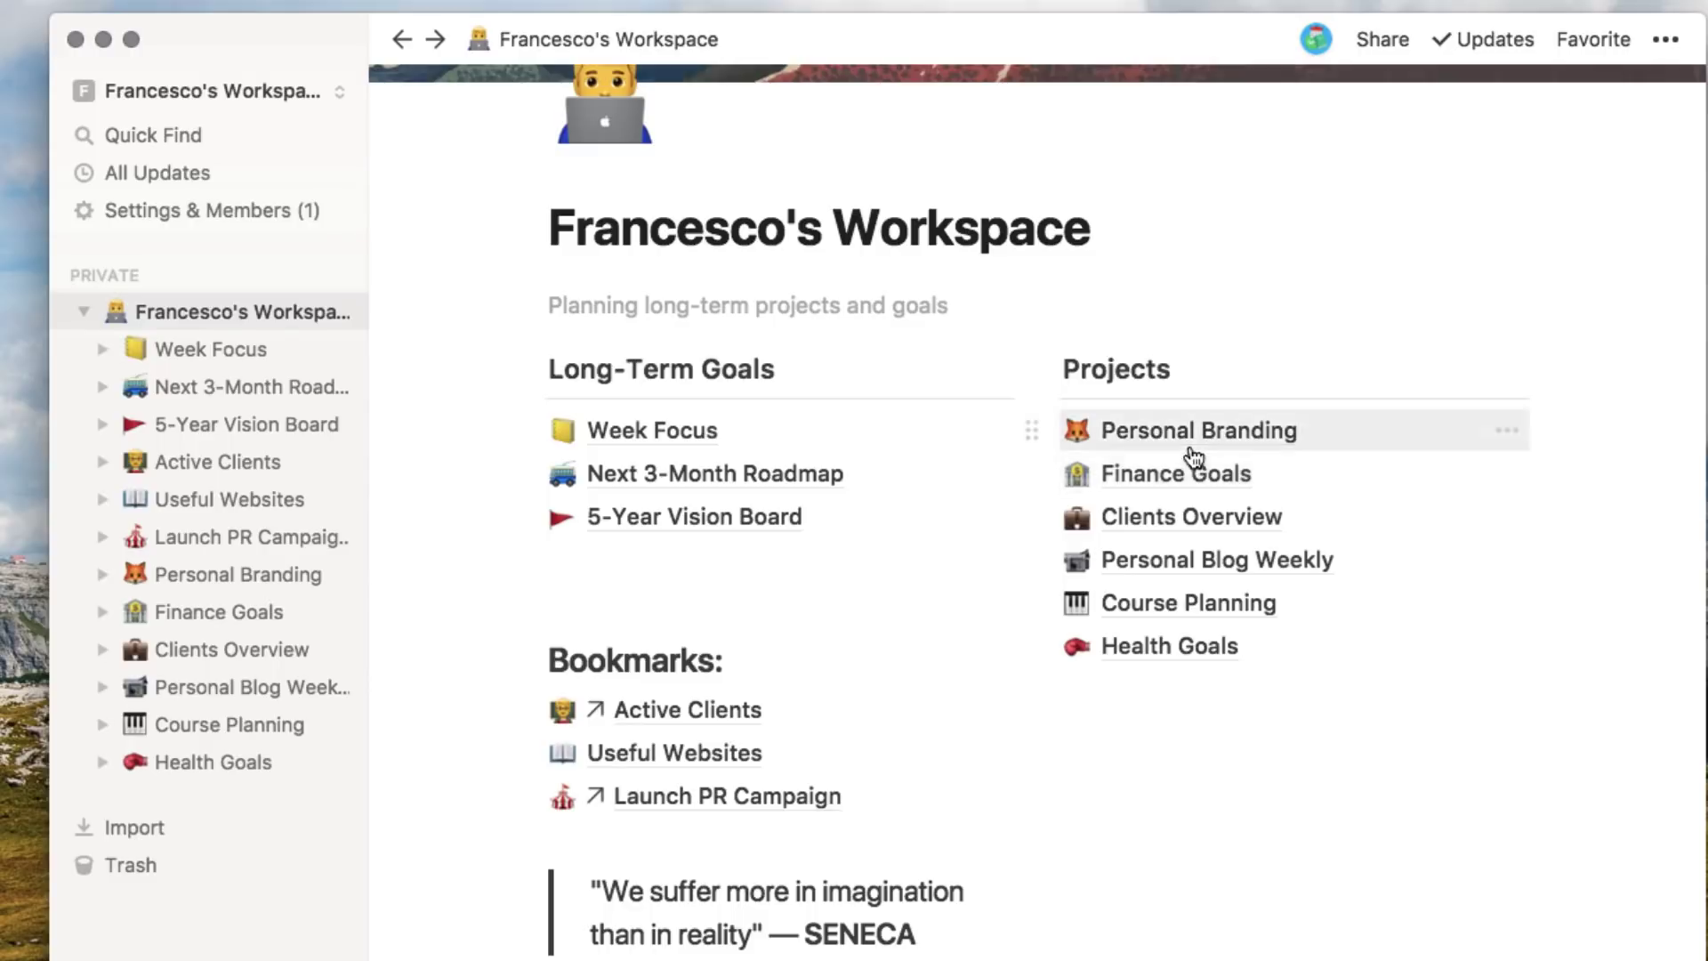
click(1191, 436)
scroll(928, 585, down, 5)
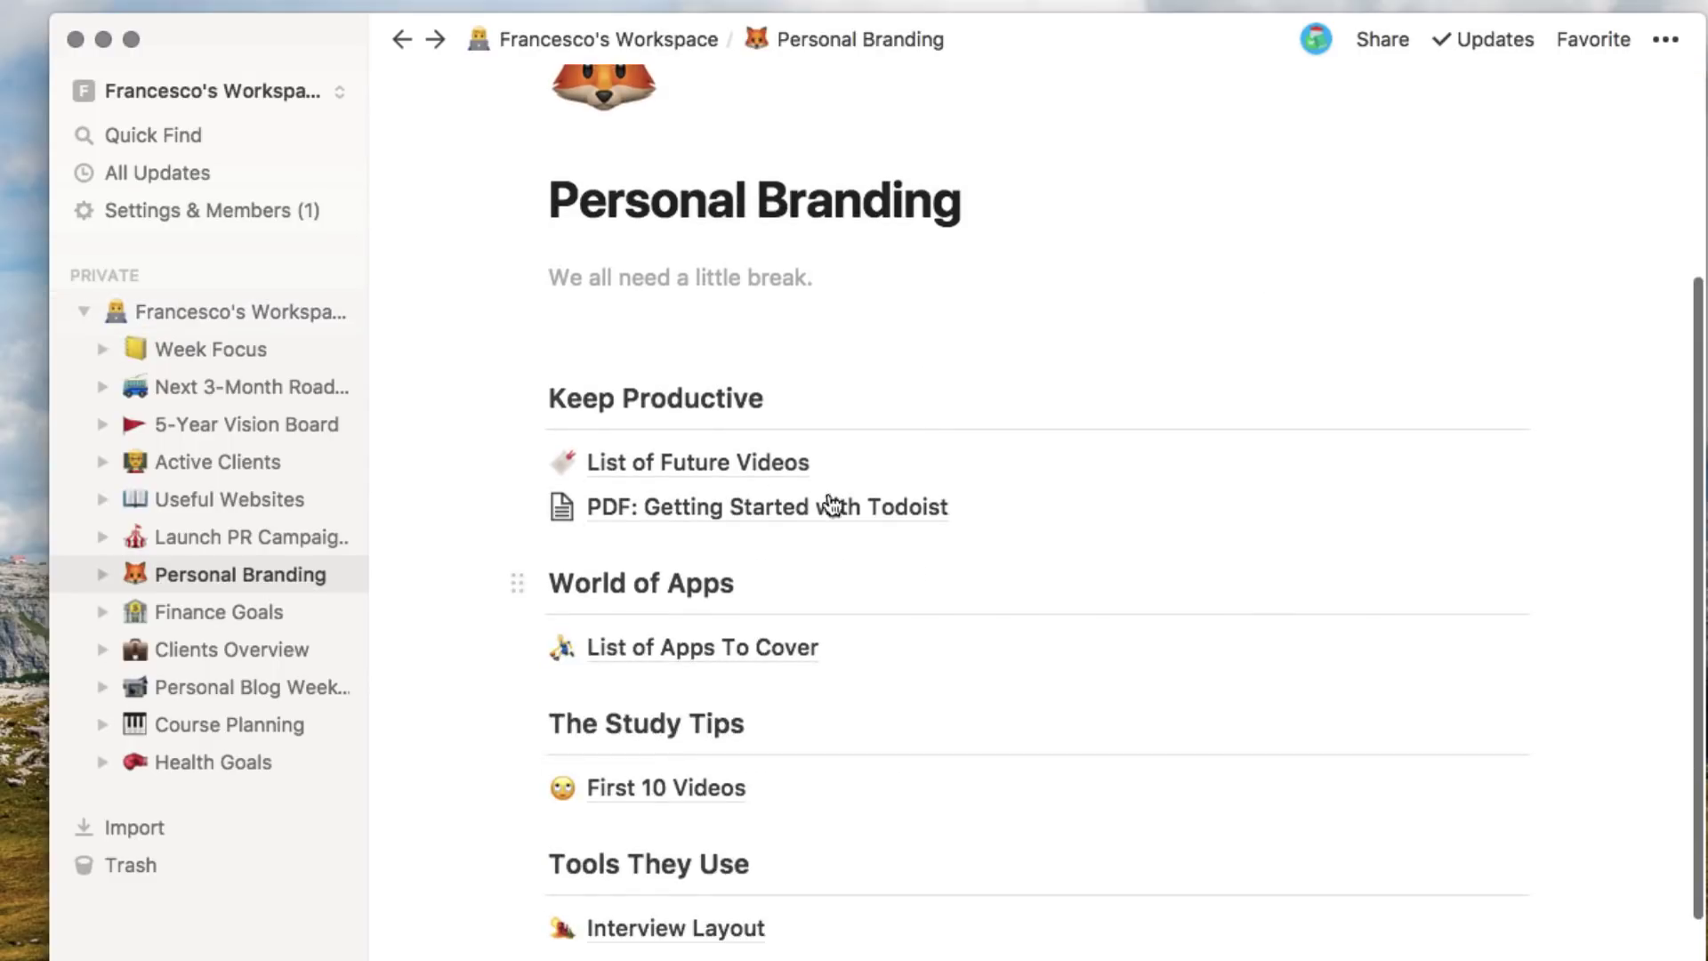
click(663, 788)
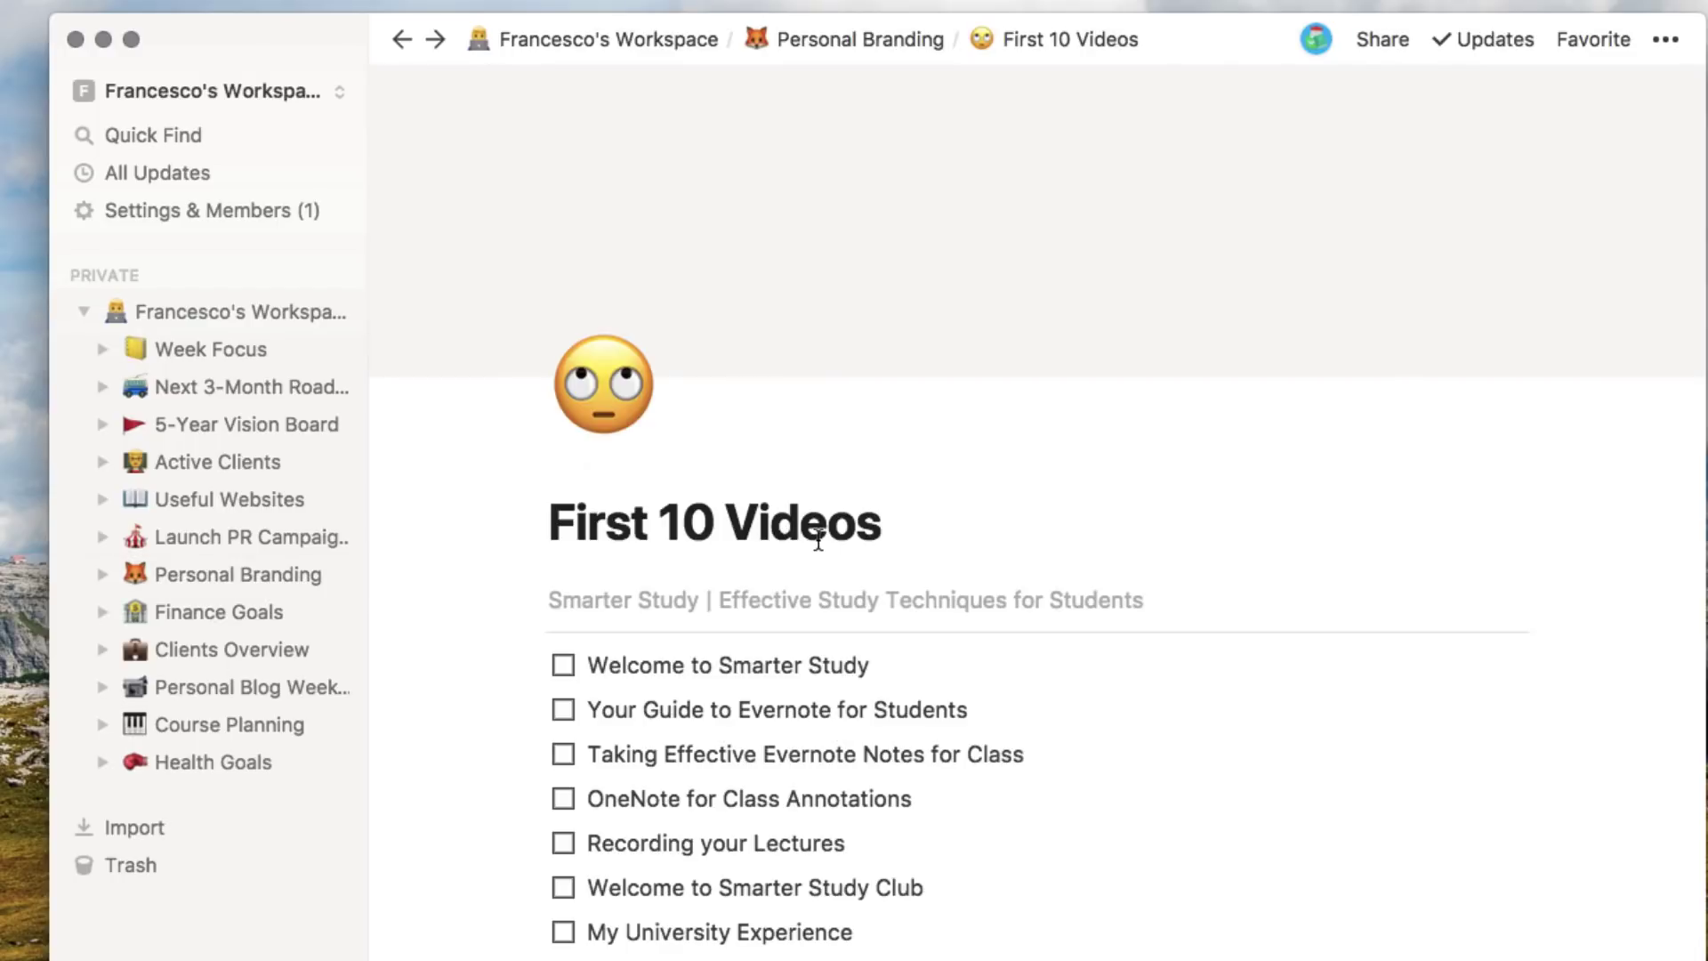
scroll(818, 538, down, 5)
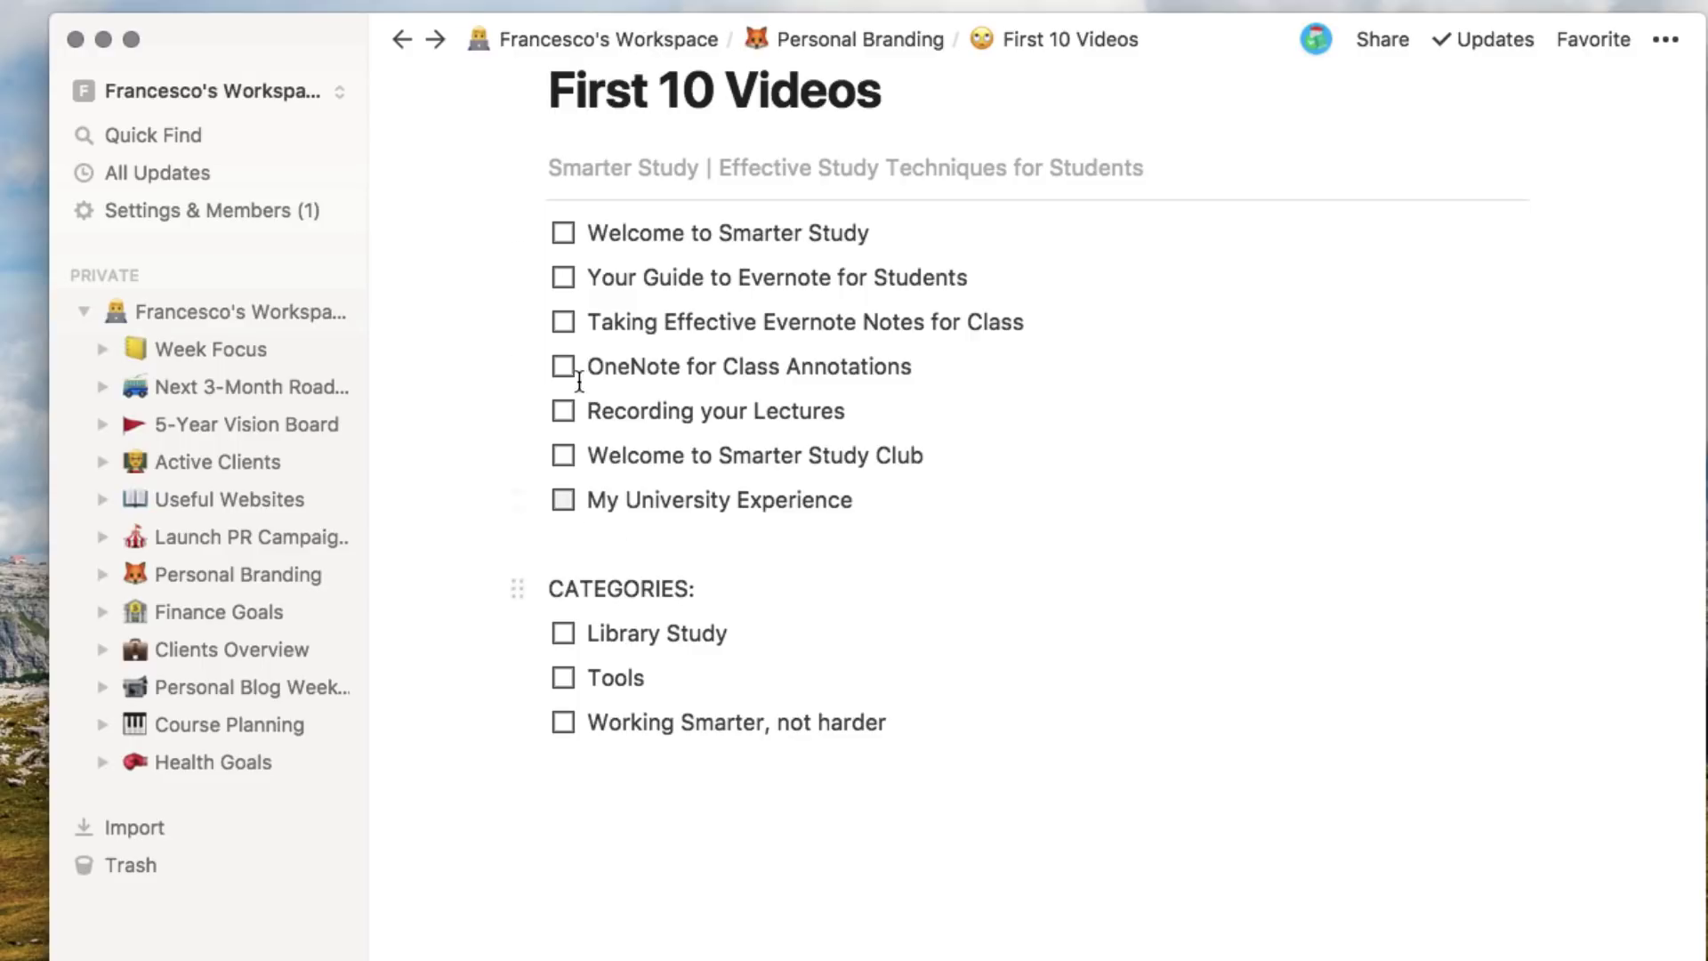
- Return to the workspace home and open Personal Blog Weekly to review its dated January post checklist
click(690, 46)
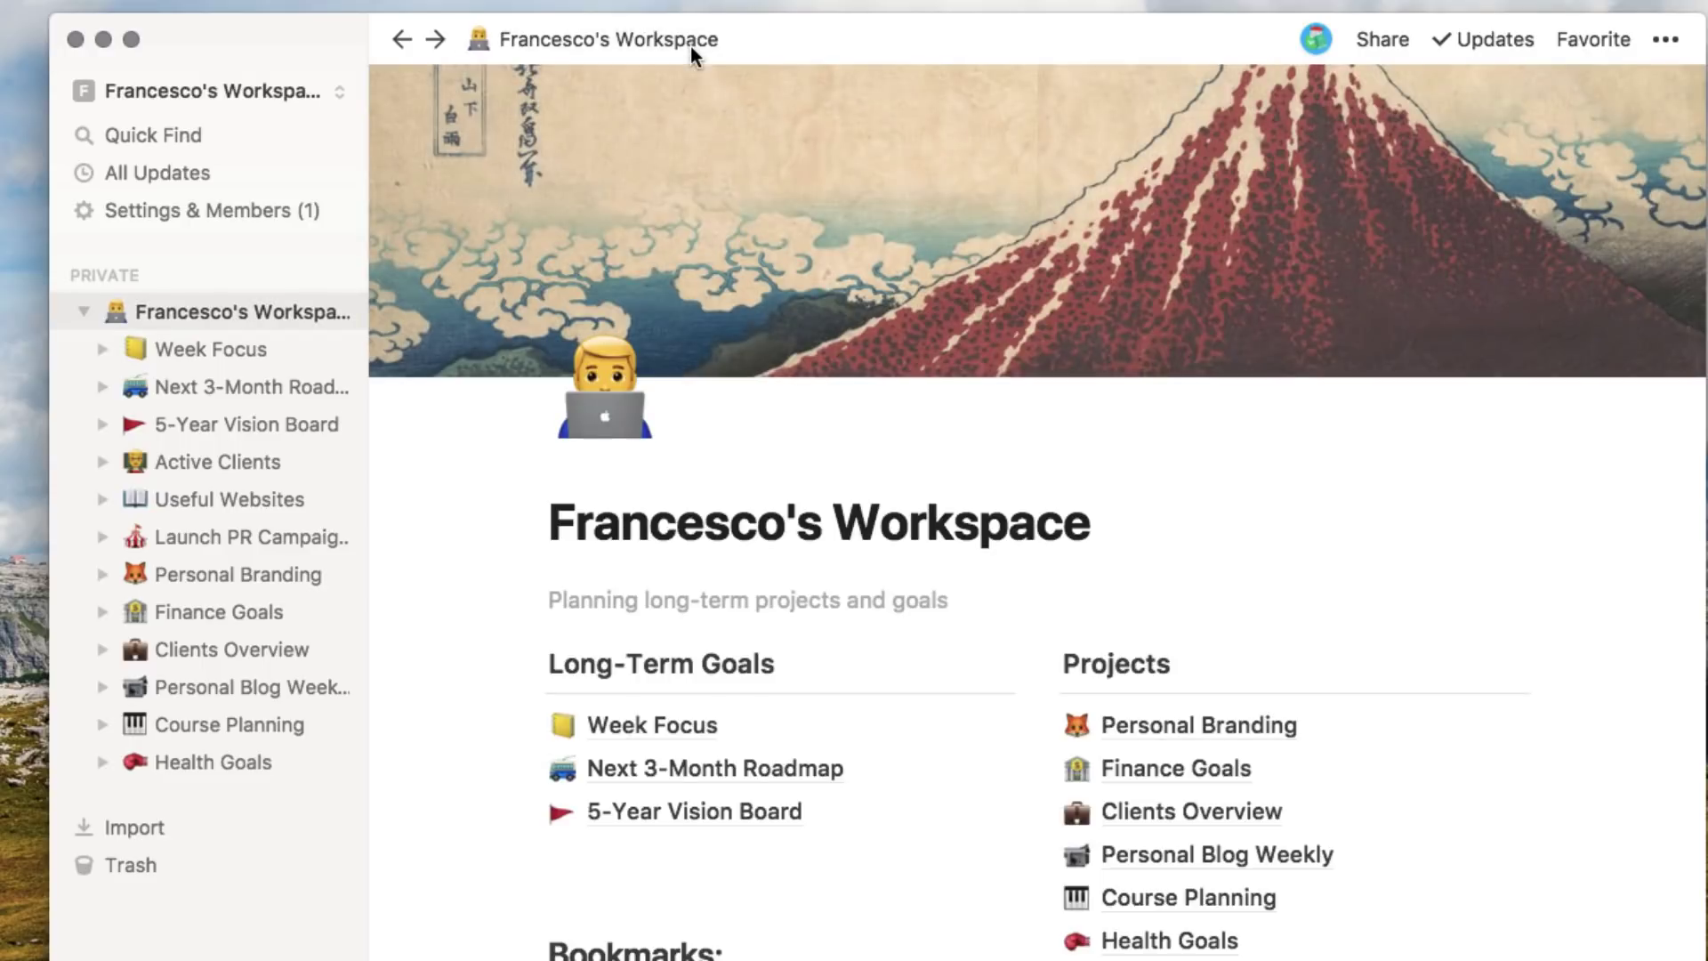
scroll(1073, 630, down, 6)
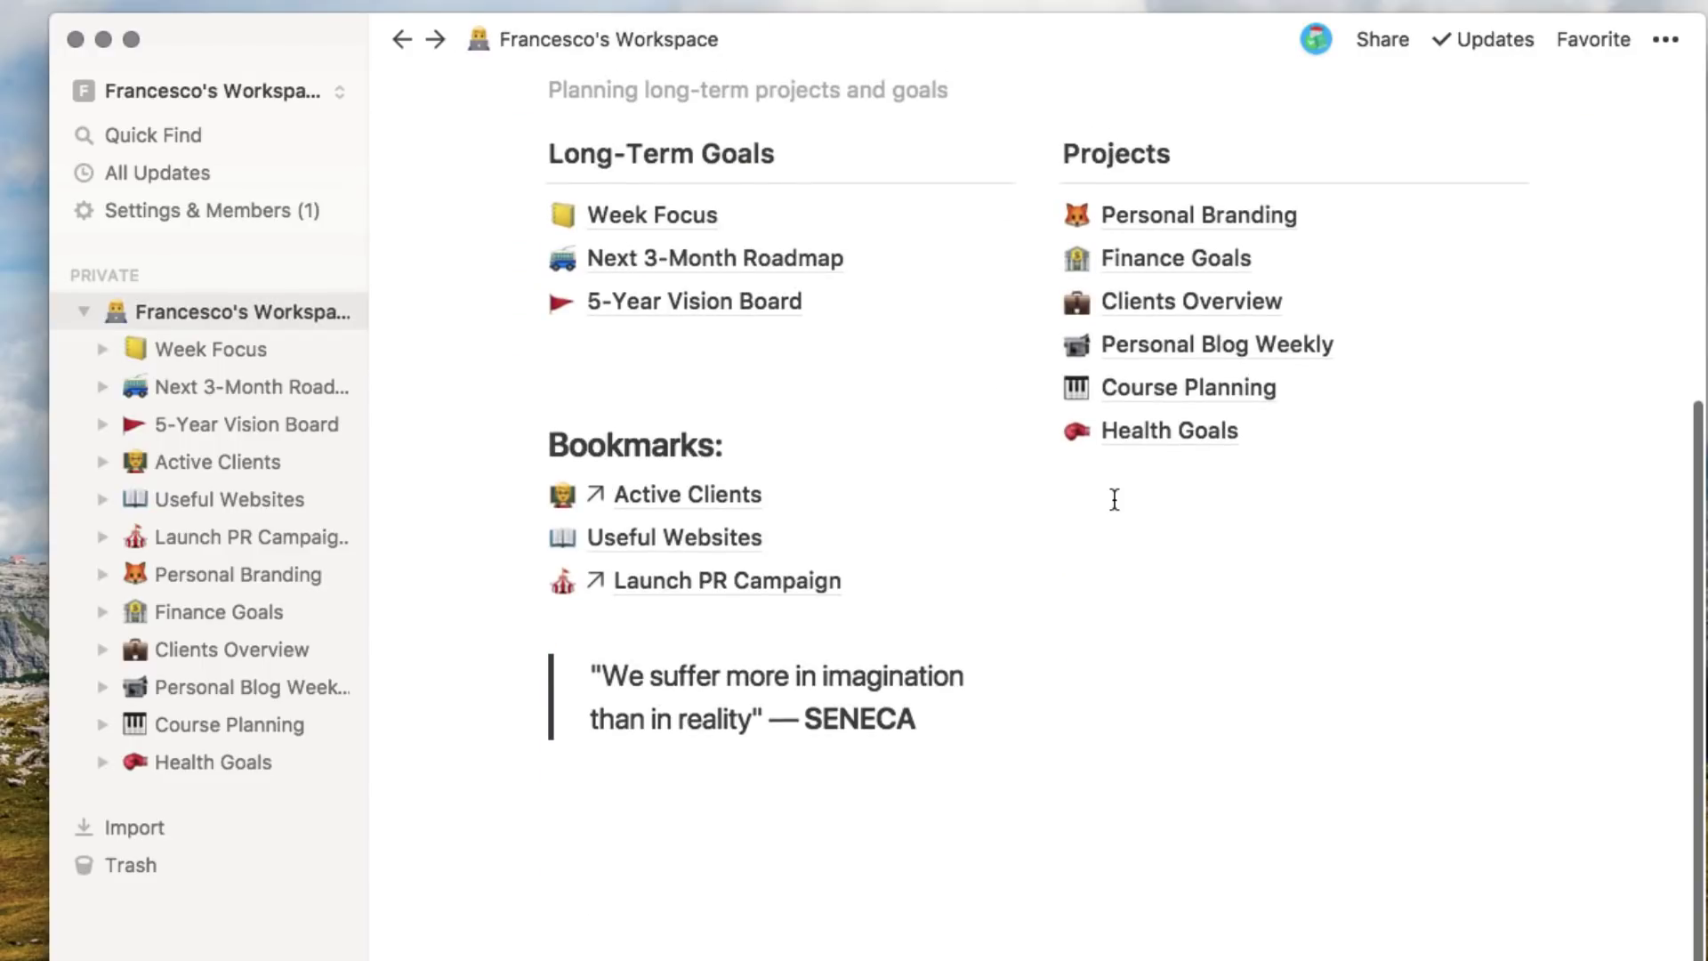
scroll(1113, 496, up, 2)
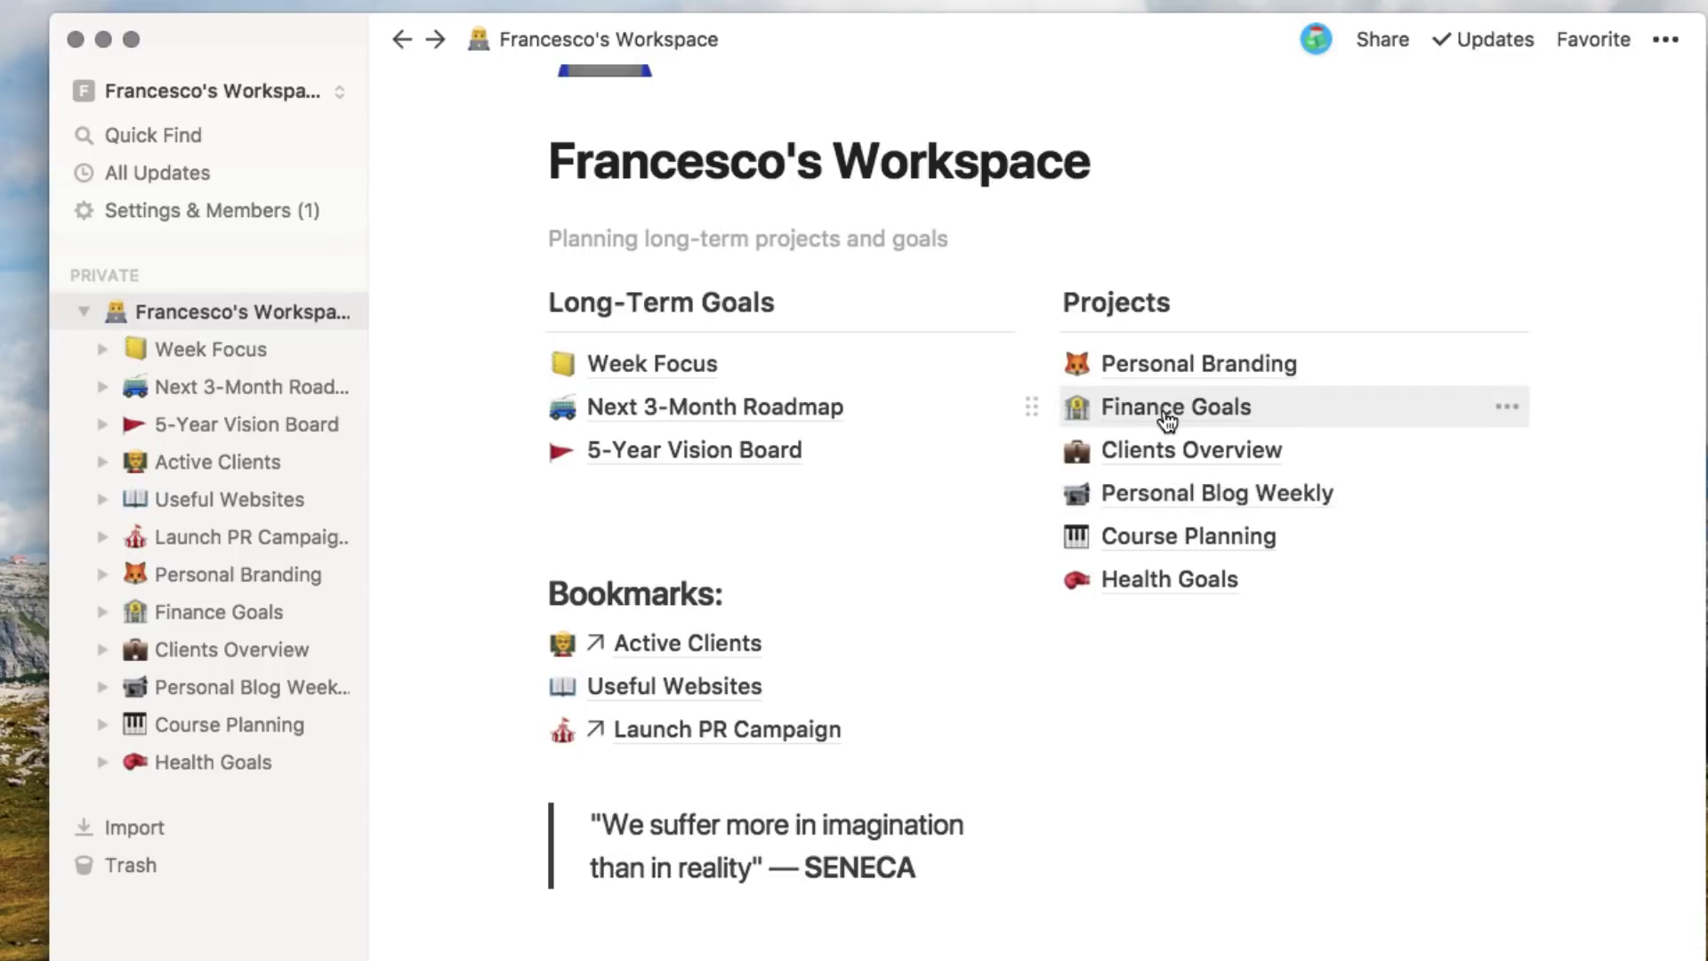
click(1163, 509)
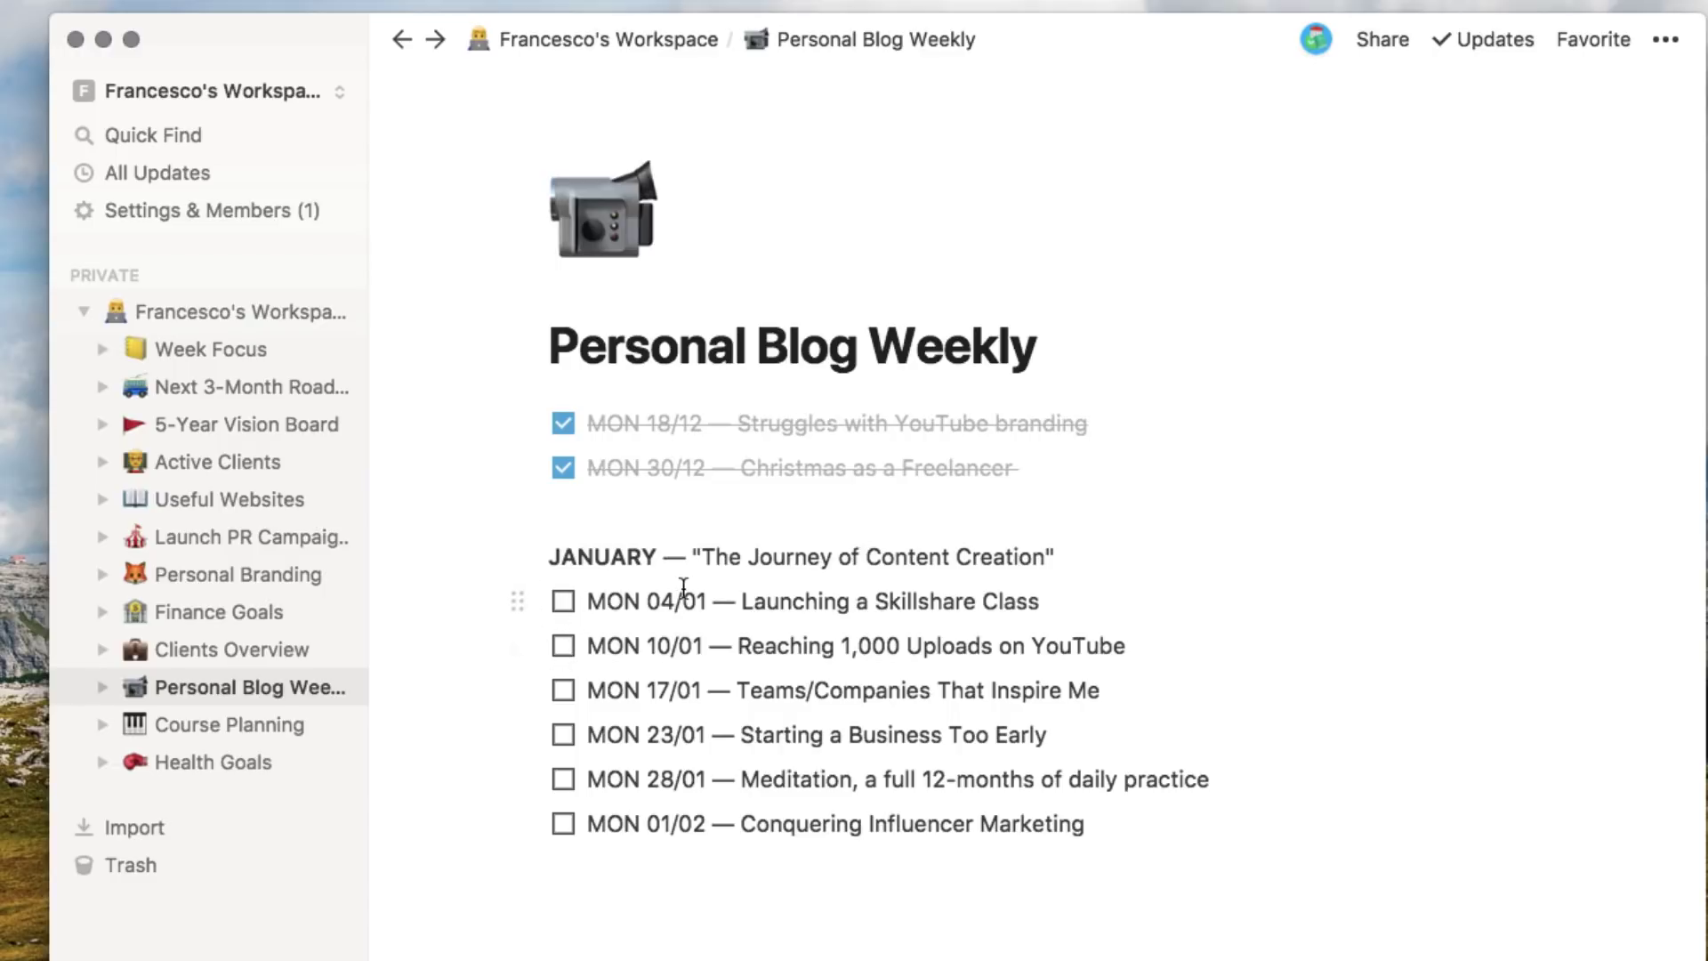
- Go back to the workspace home, open Course Planning and read the script in lesson "7. Evernote Premium or Plus?"
click(618, 37)
scroll(933, 711, down, 3)
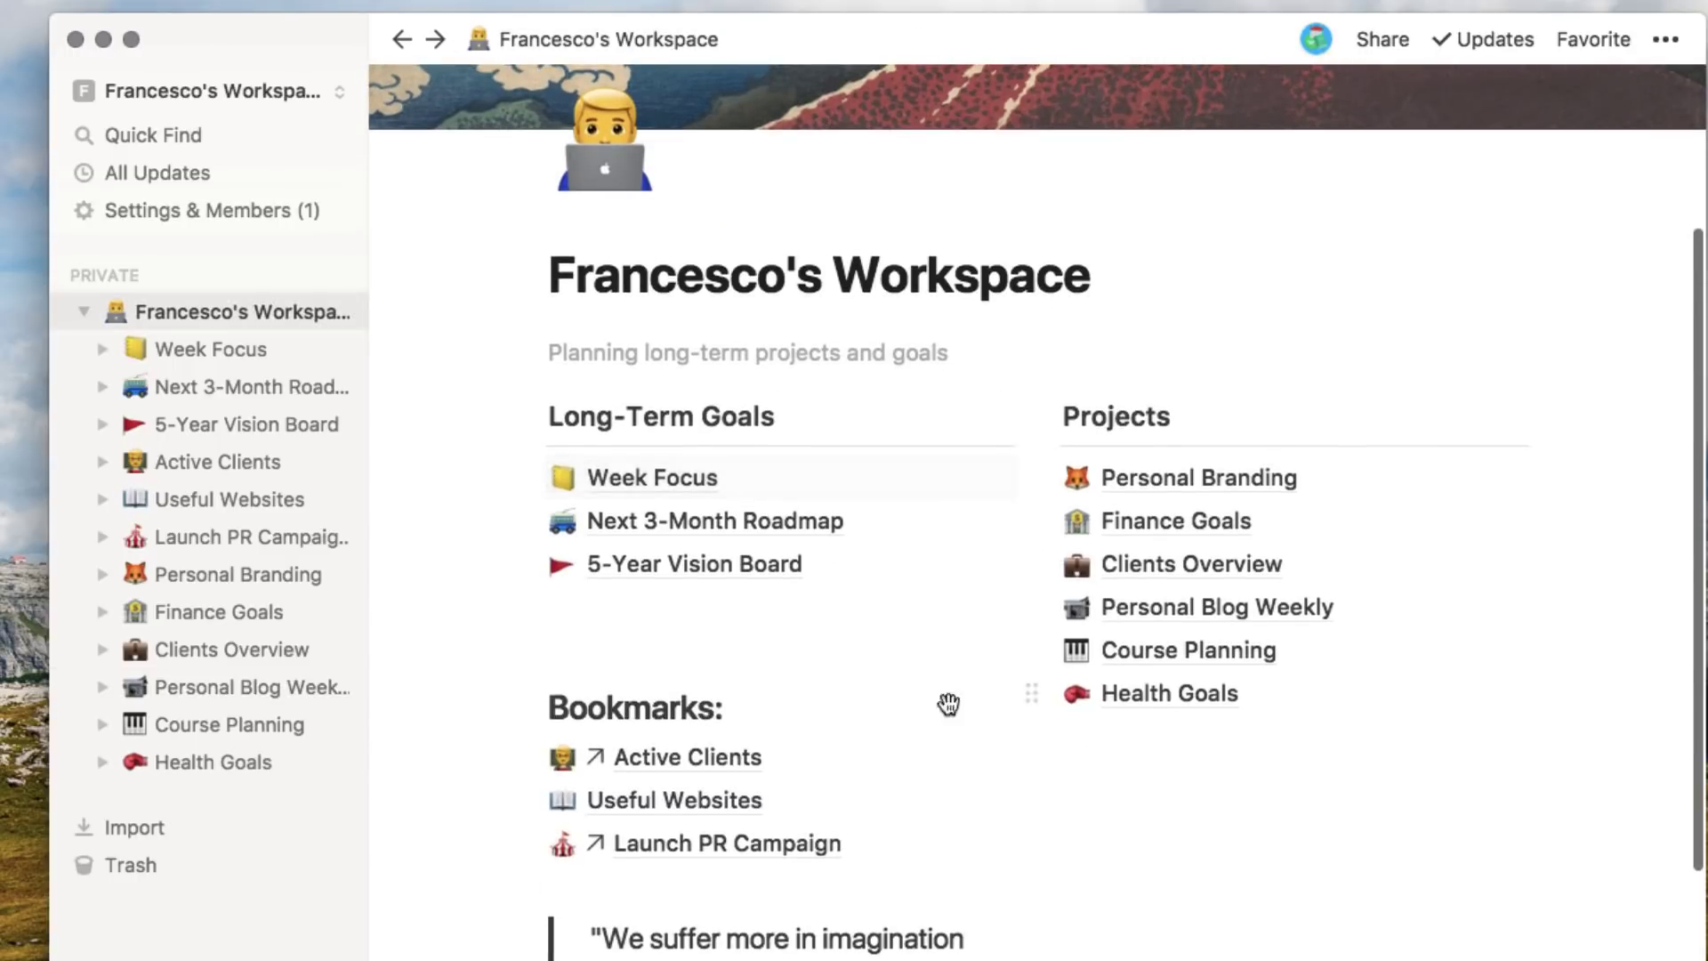
click(1135, 656)
scroll(614, 694, down, 2)
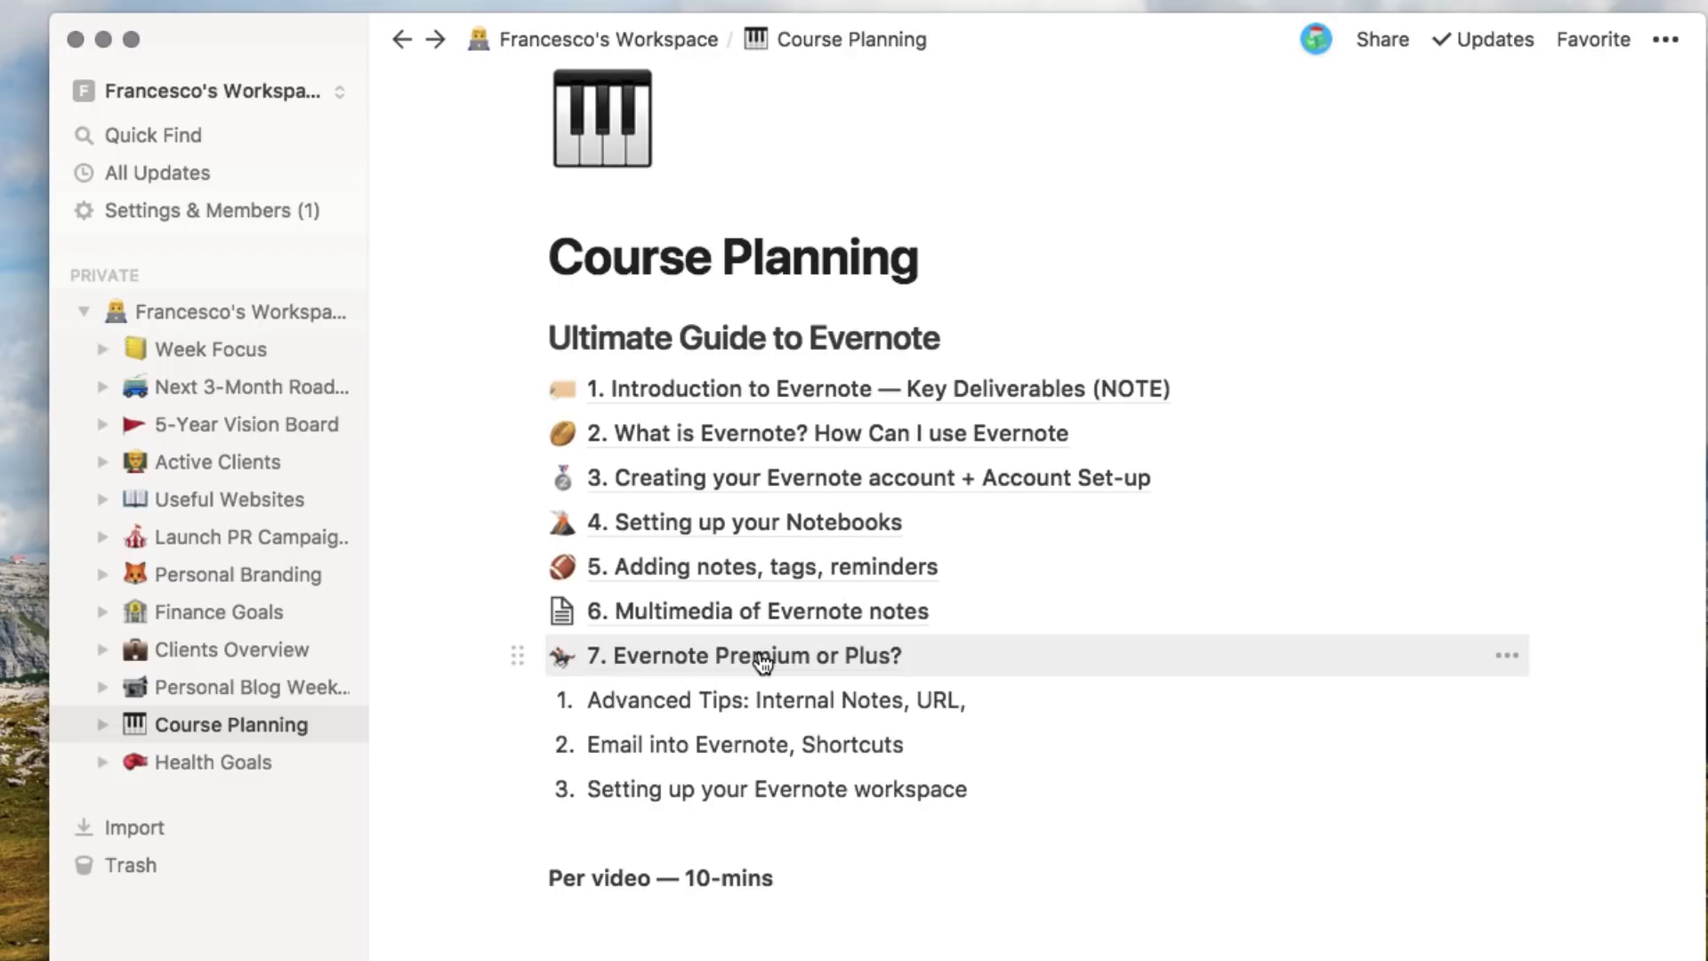
click(685, 659)
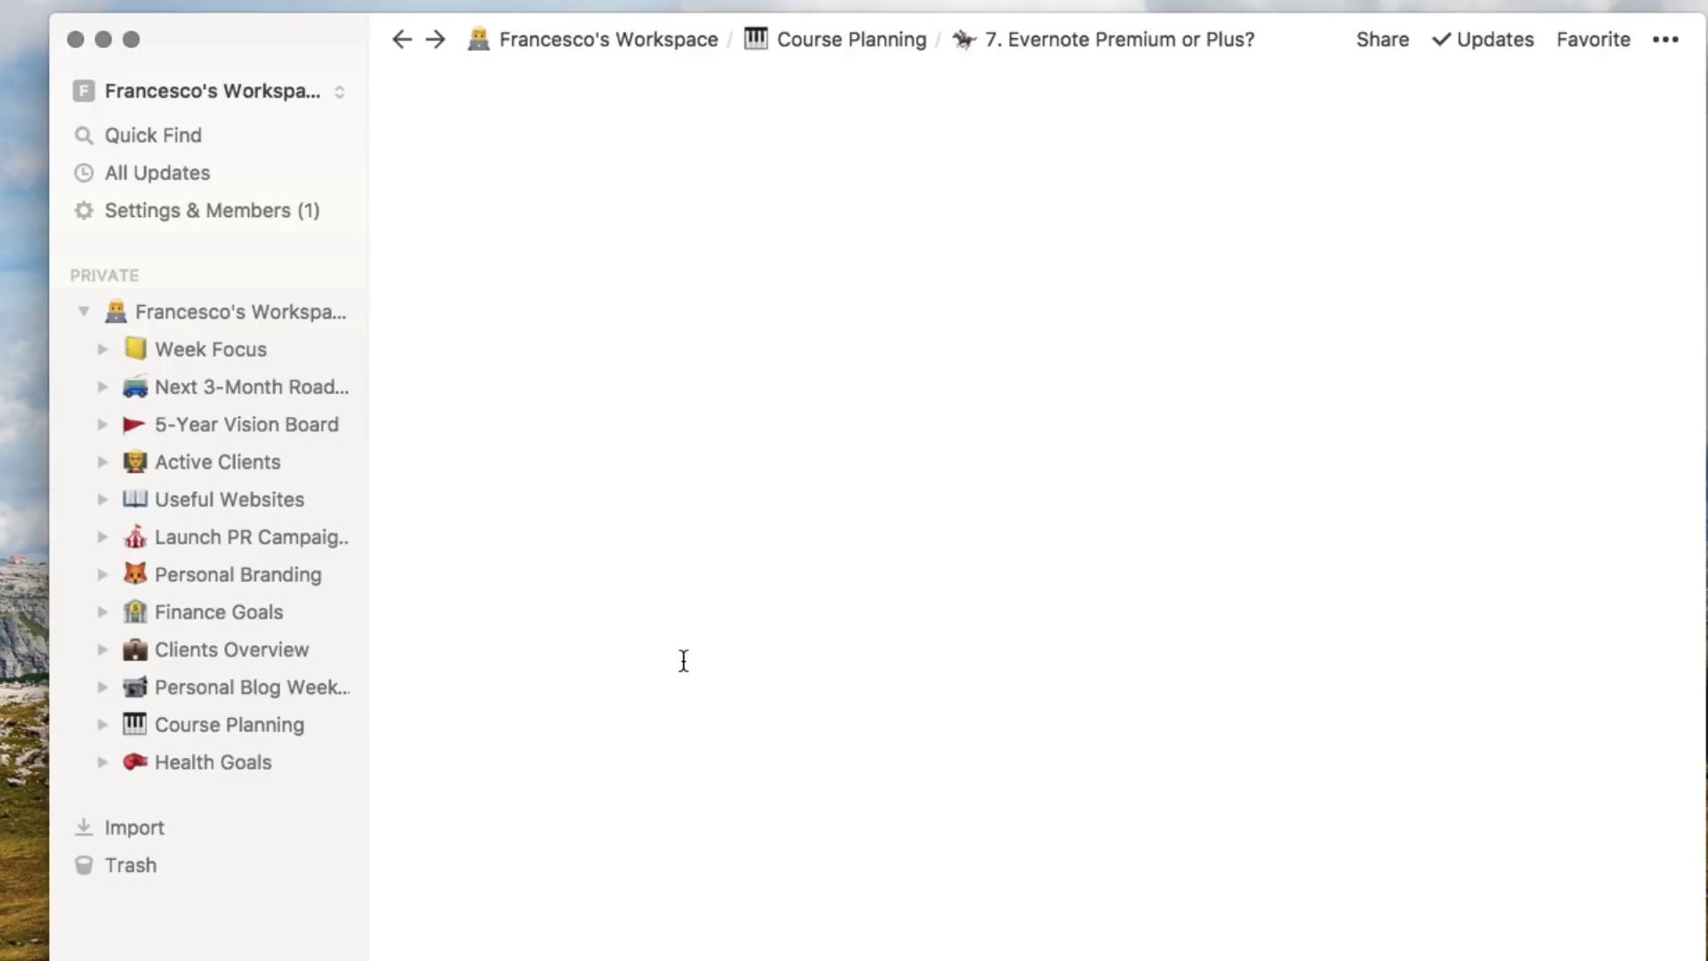
scroll(806, 640, down, 5)
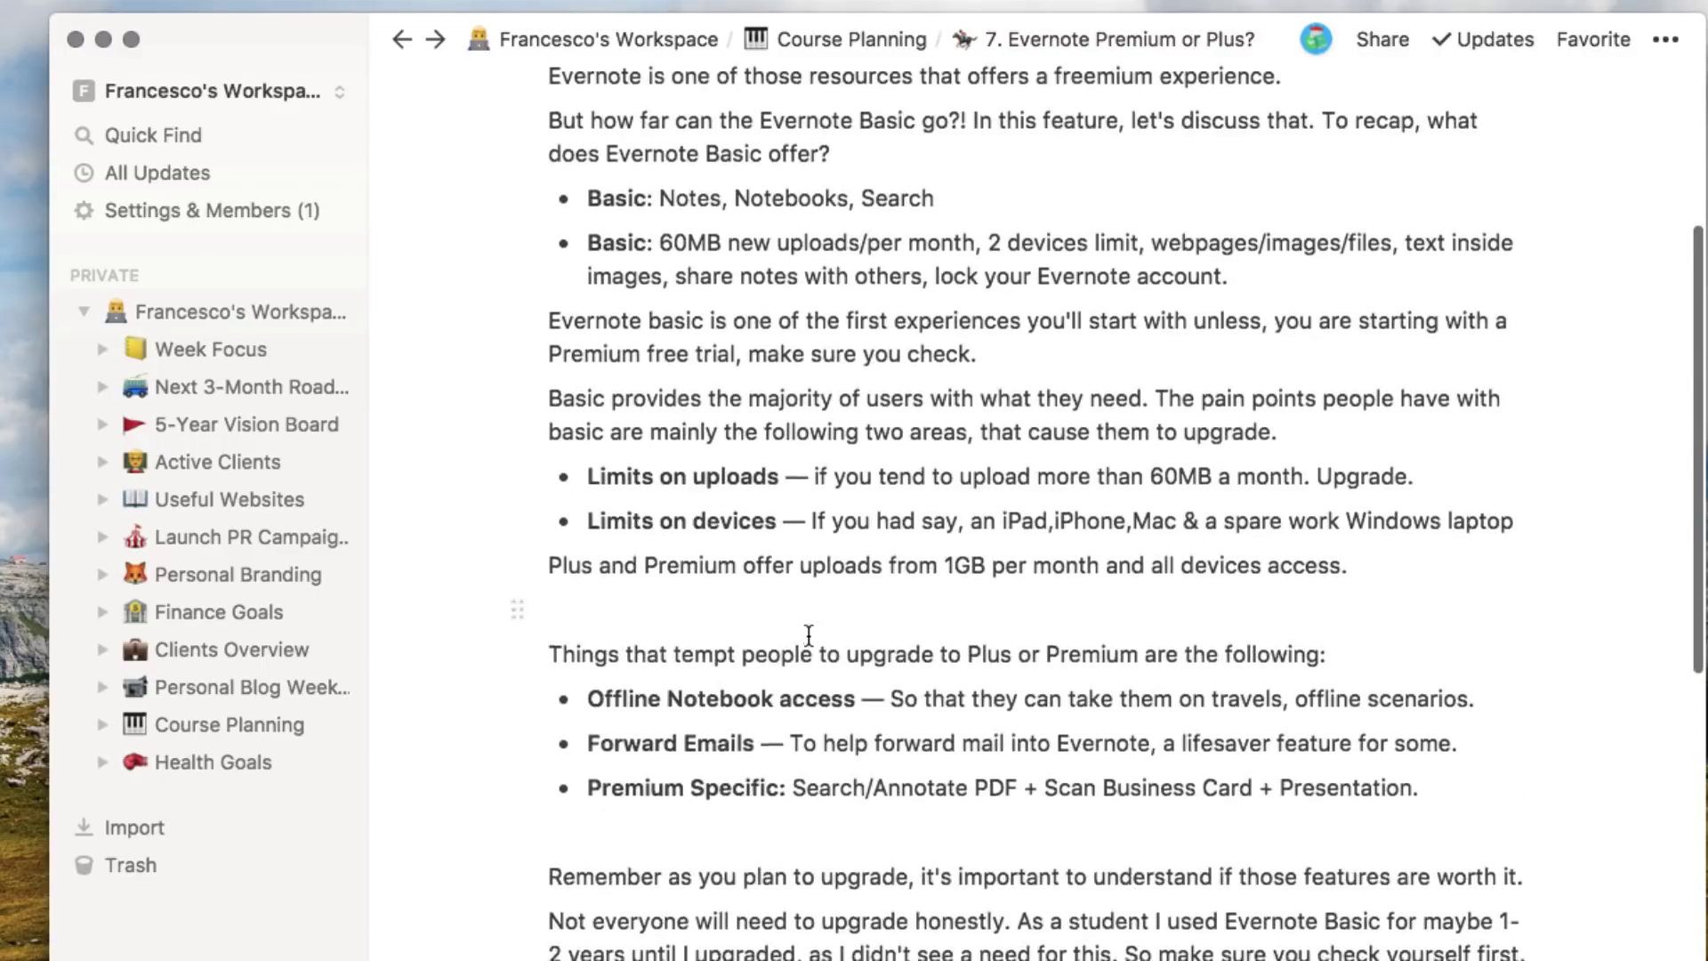
- Go back to the Course Planning page and review its list of Evernote lessons
scroll(806, 639, up, 5)
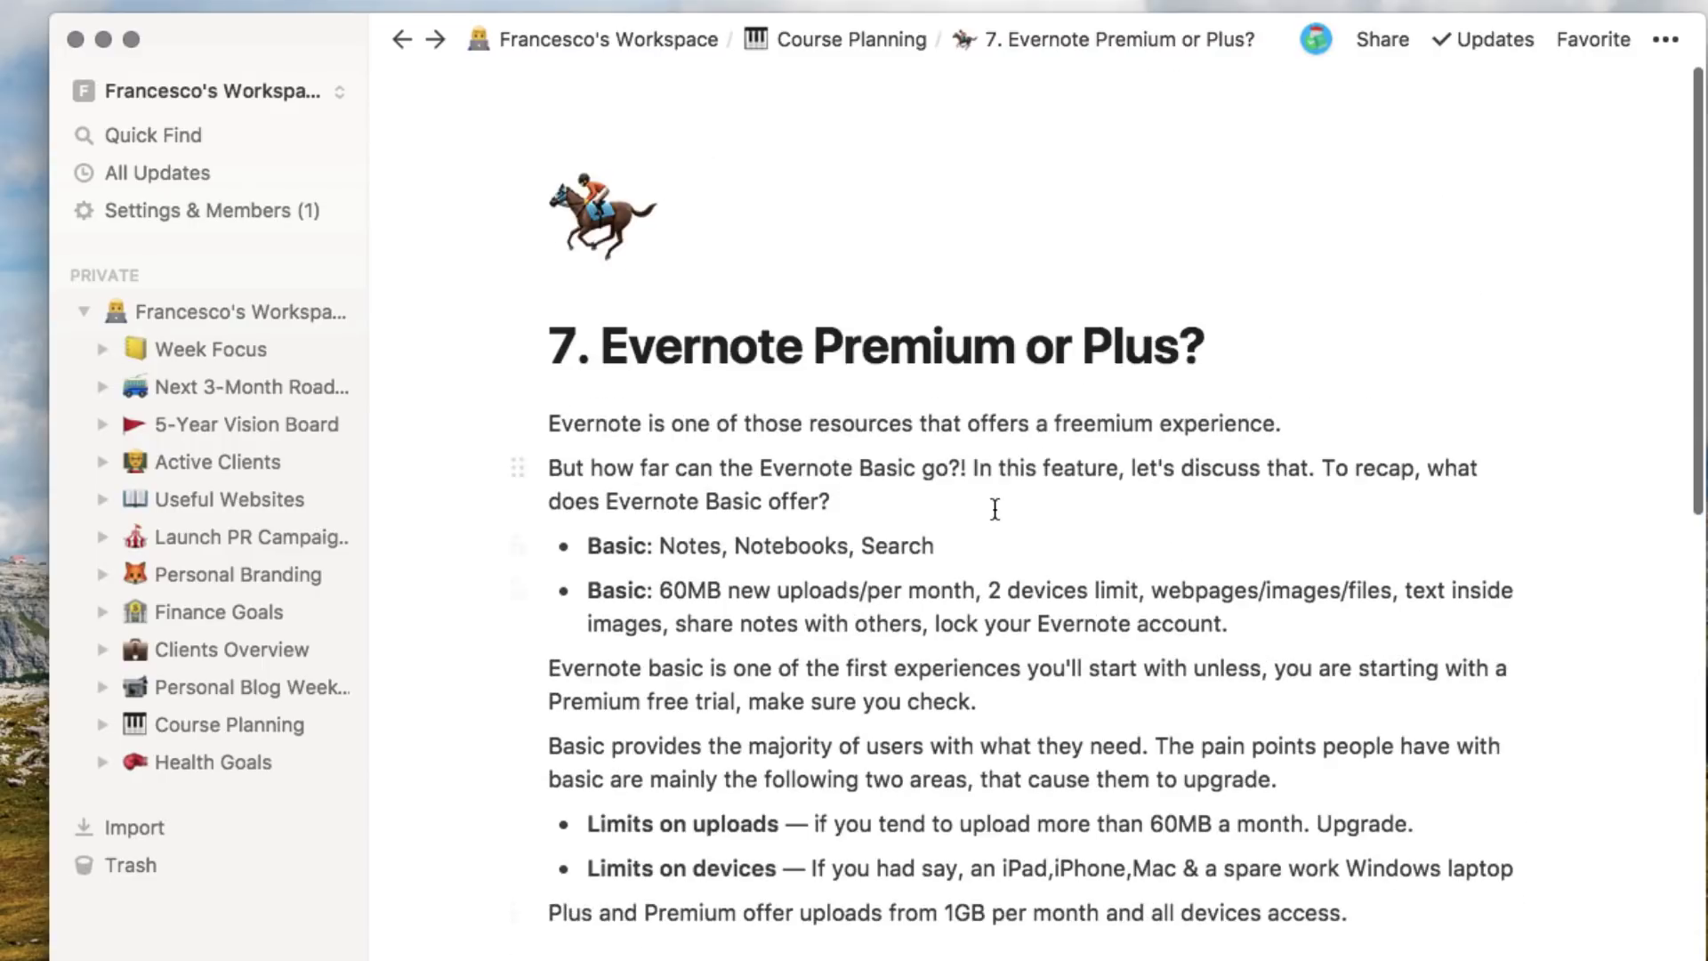
click(890, 39)
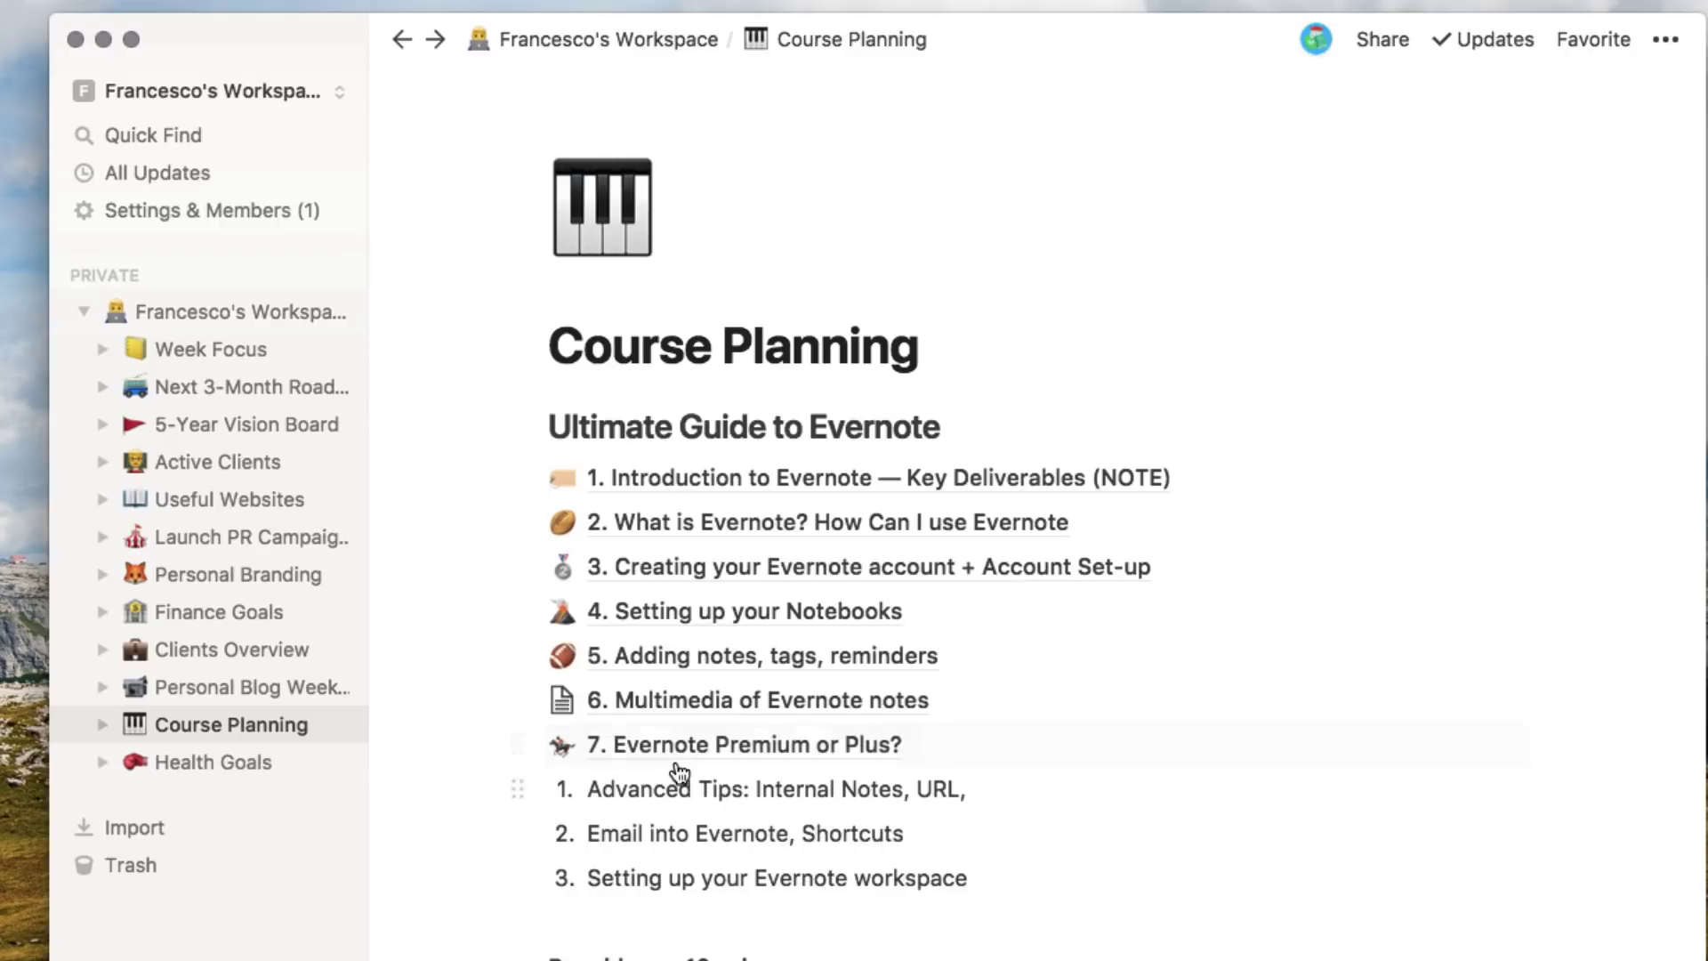
scroll(674, 791, down, 5)
scroll(673, 791, up, 5)
- Turn the numbered item "Advanced Tips: Internal Notes, URL," on the Course Planning page into a page
drag(587, 783, 965, 789)
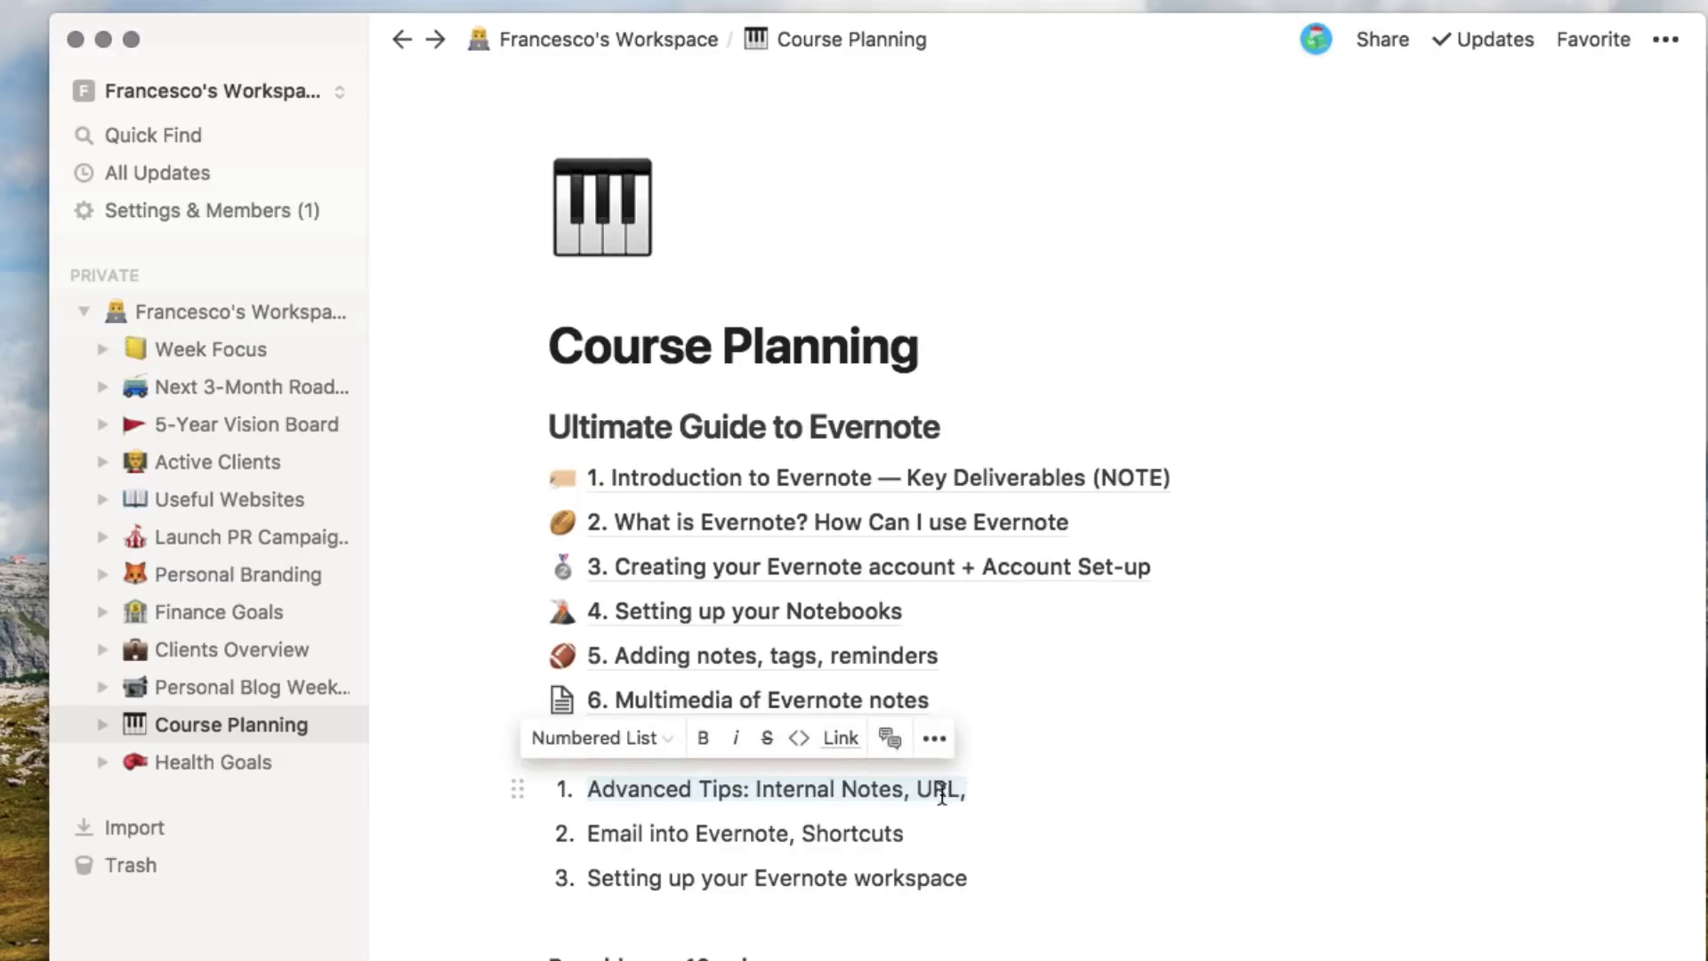
click(518, 779)
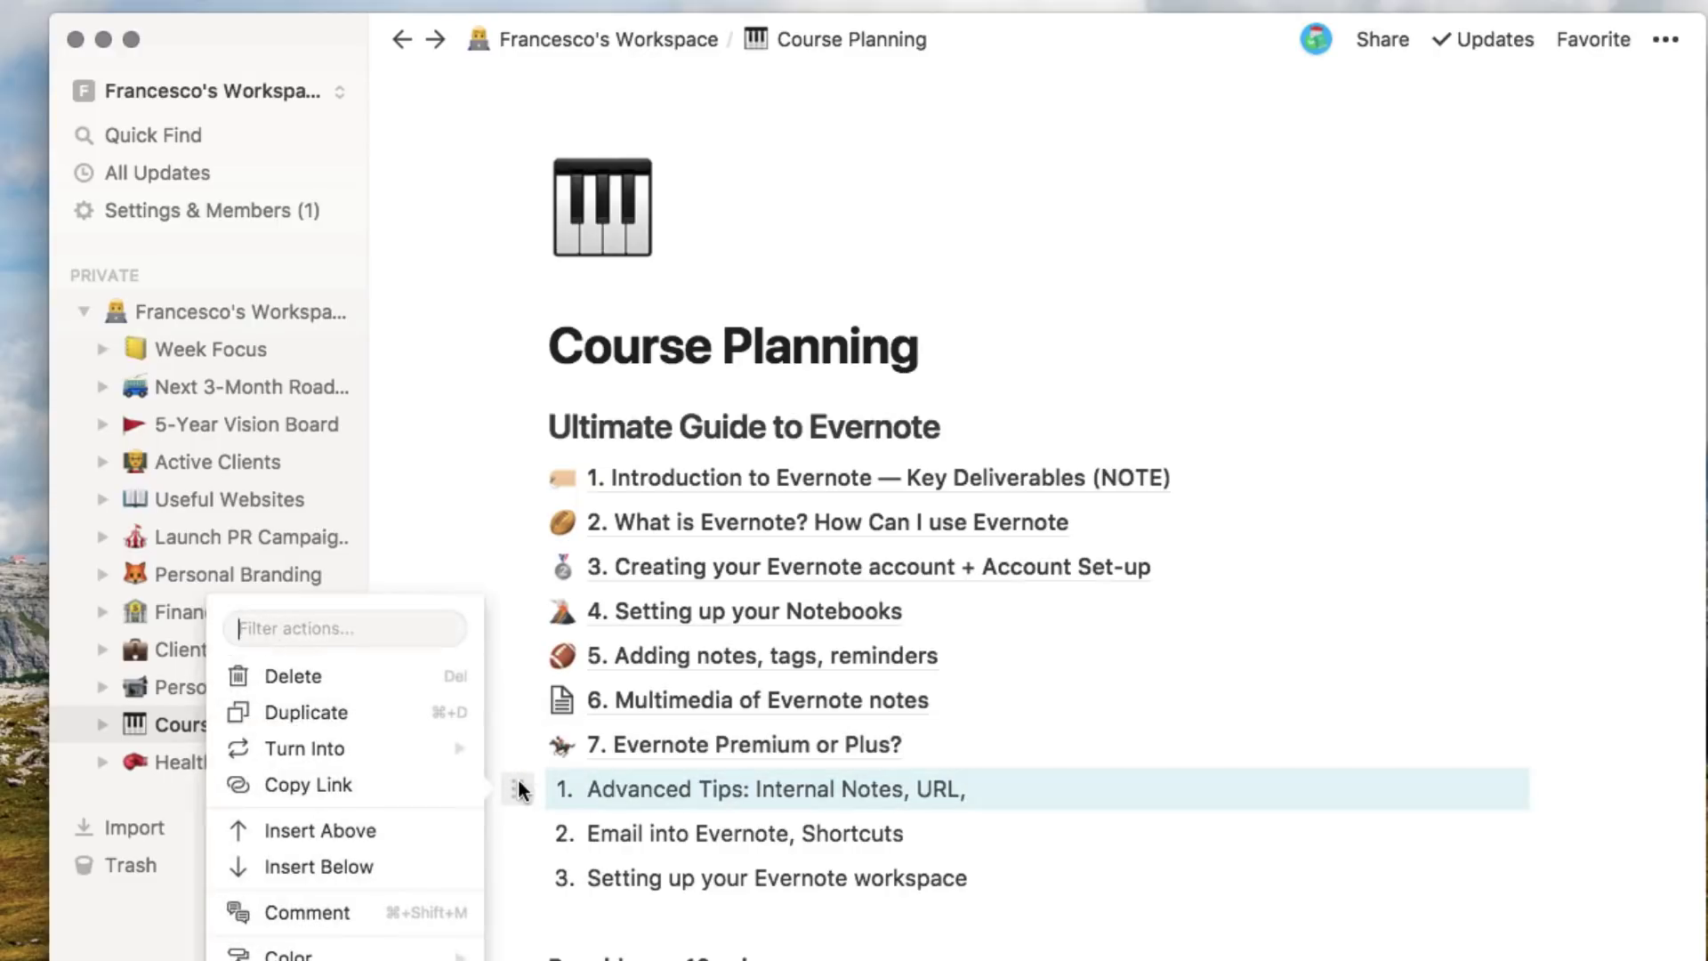
mouse_move(427, 746)
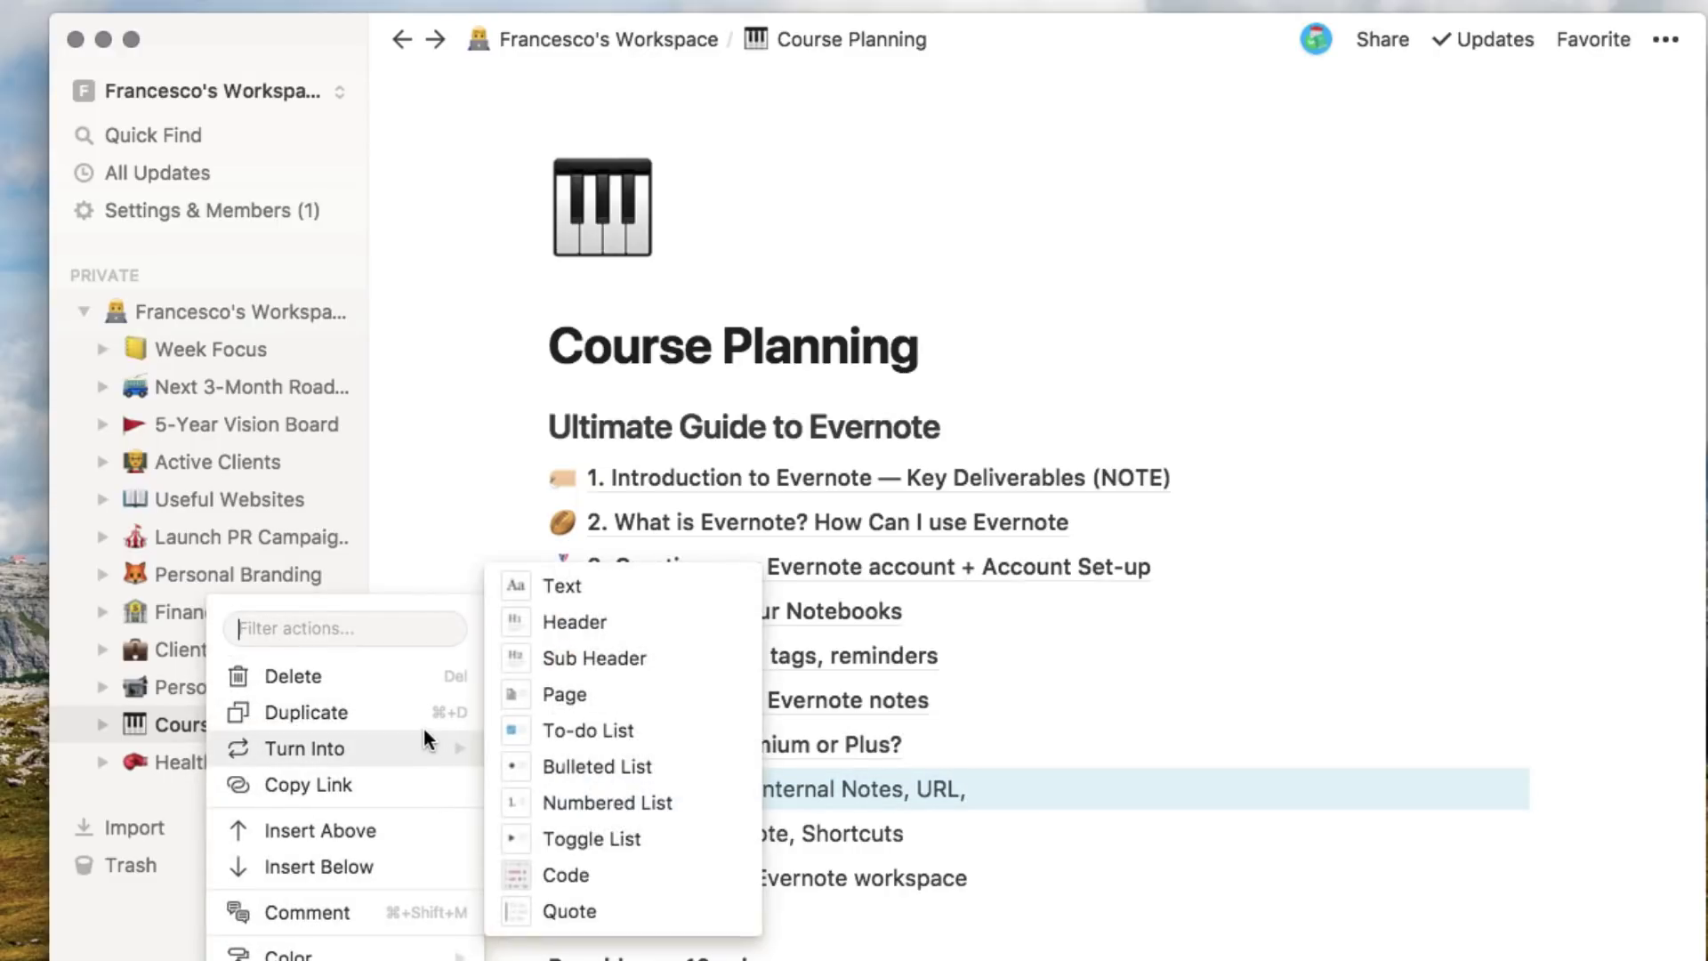
click(525, 698)
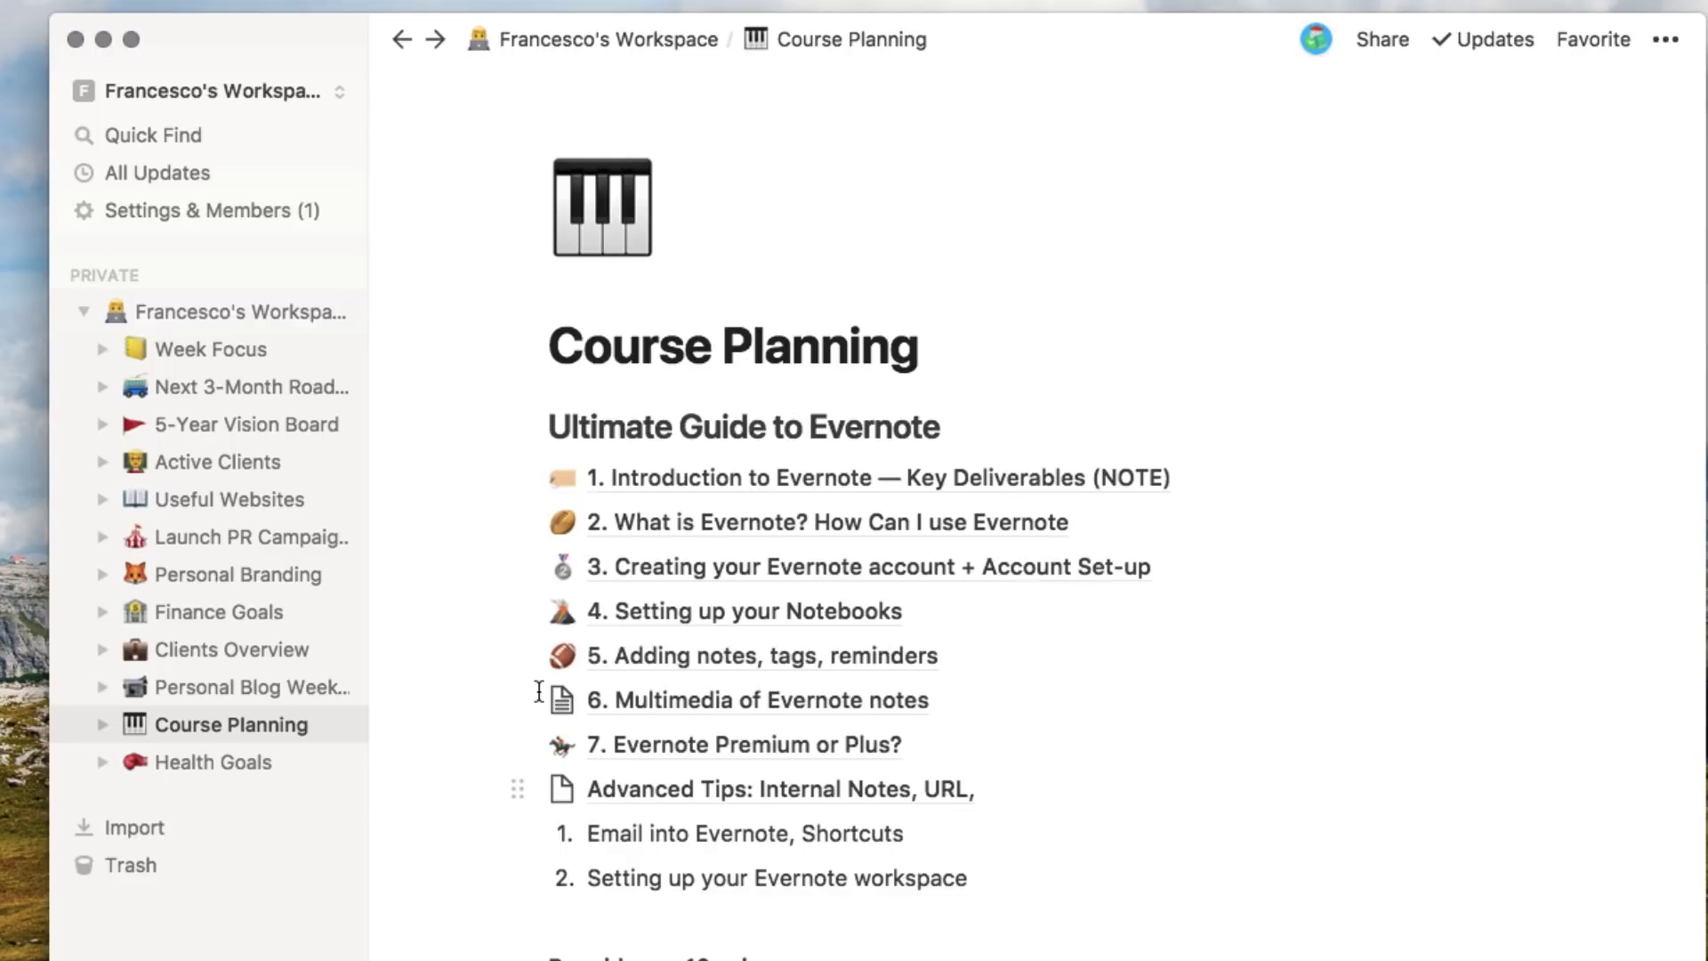
- Open the "Advanced Tips: Internal Notes, URL," page, browse the available templates and start it as a blank new page
click(629, 795)
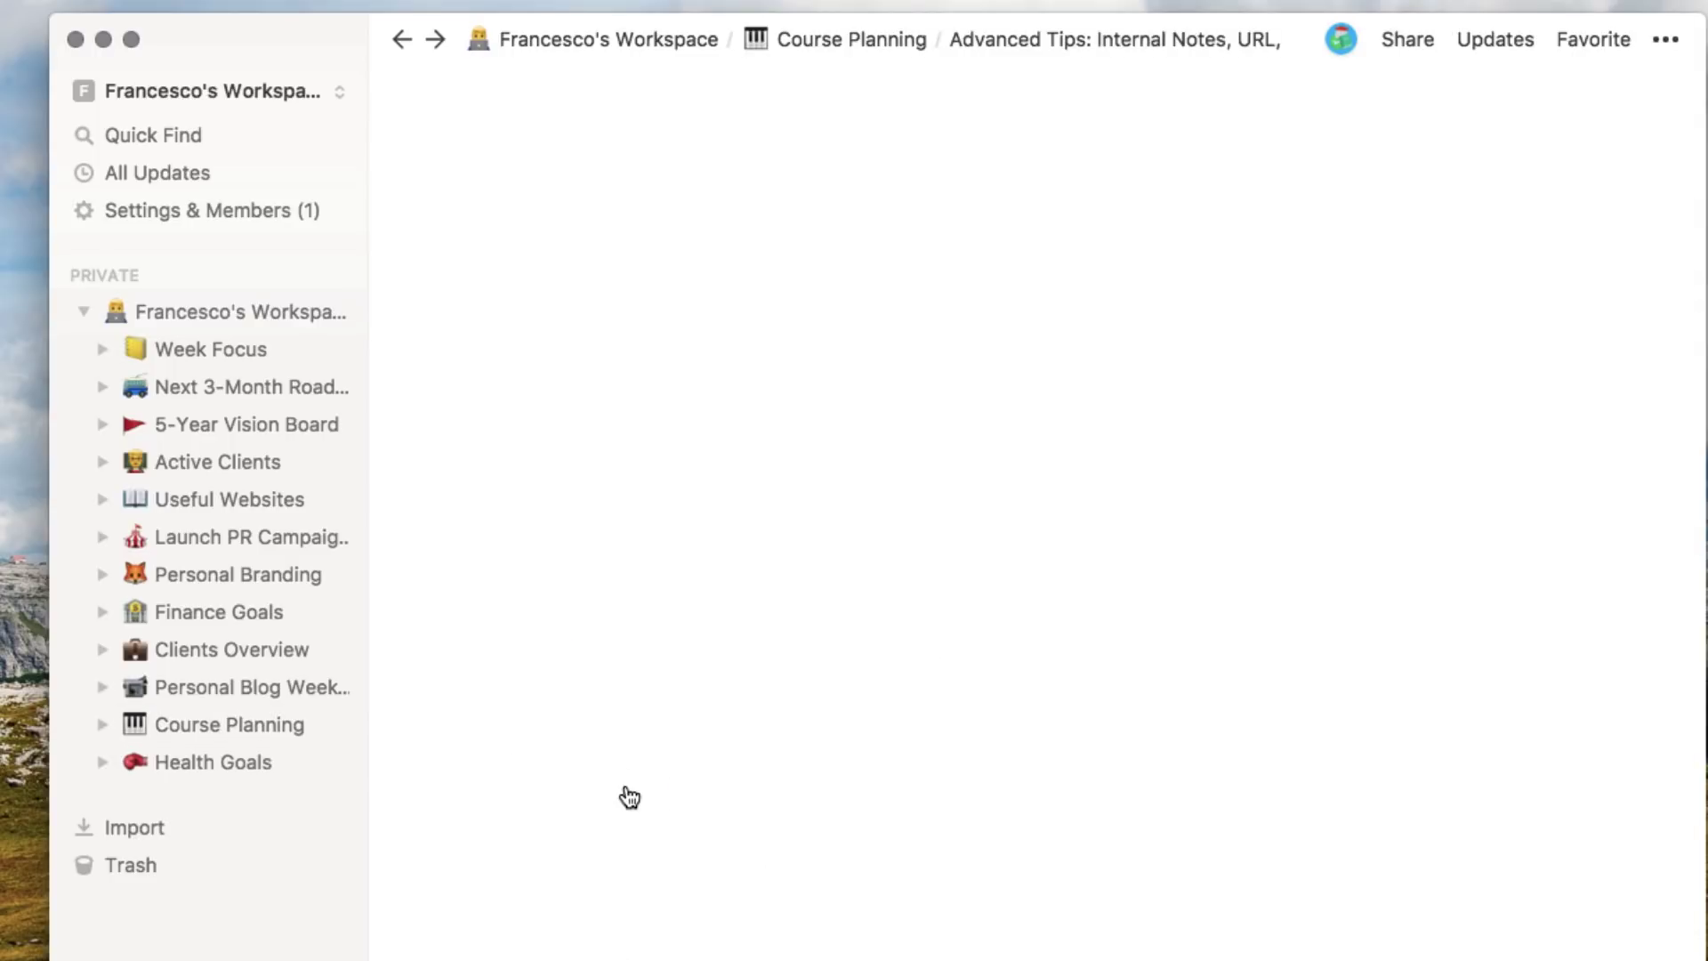
scroll(712, 557, down, 5)
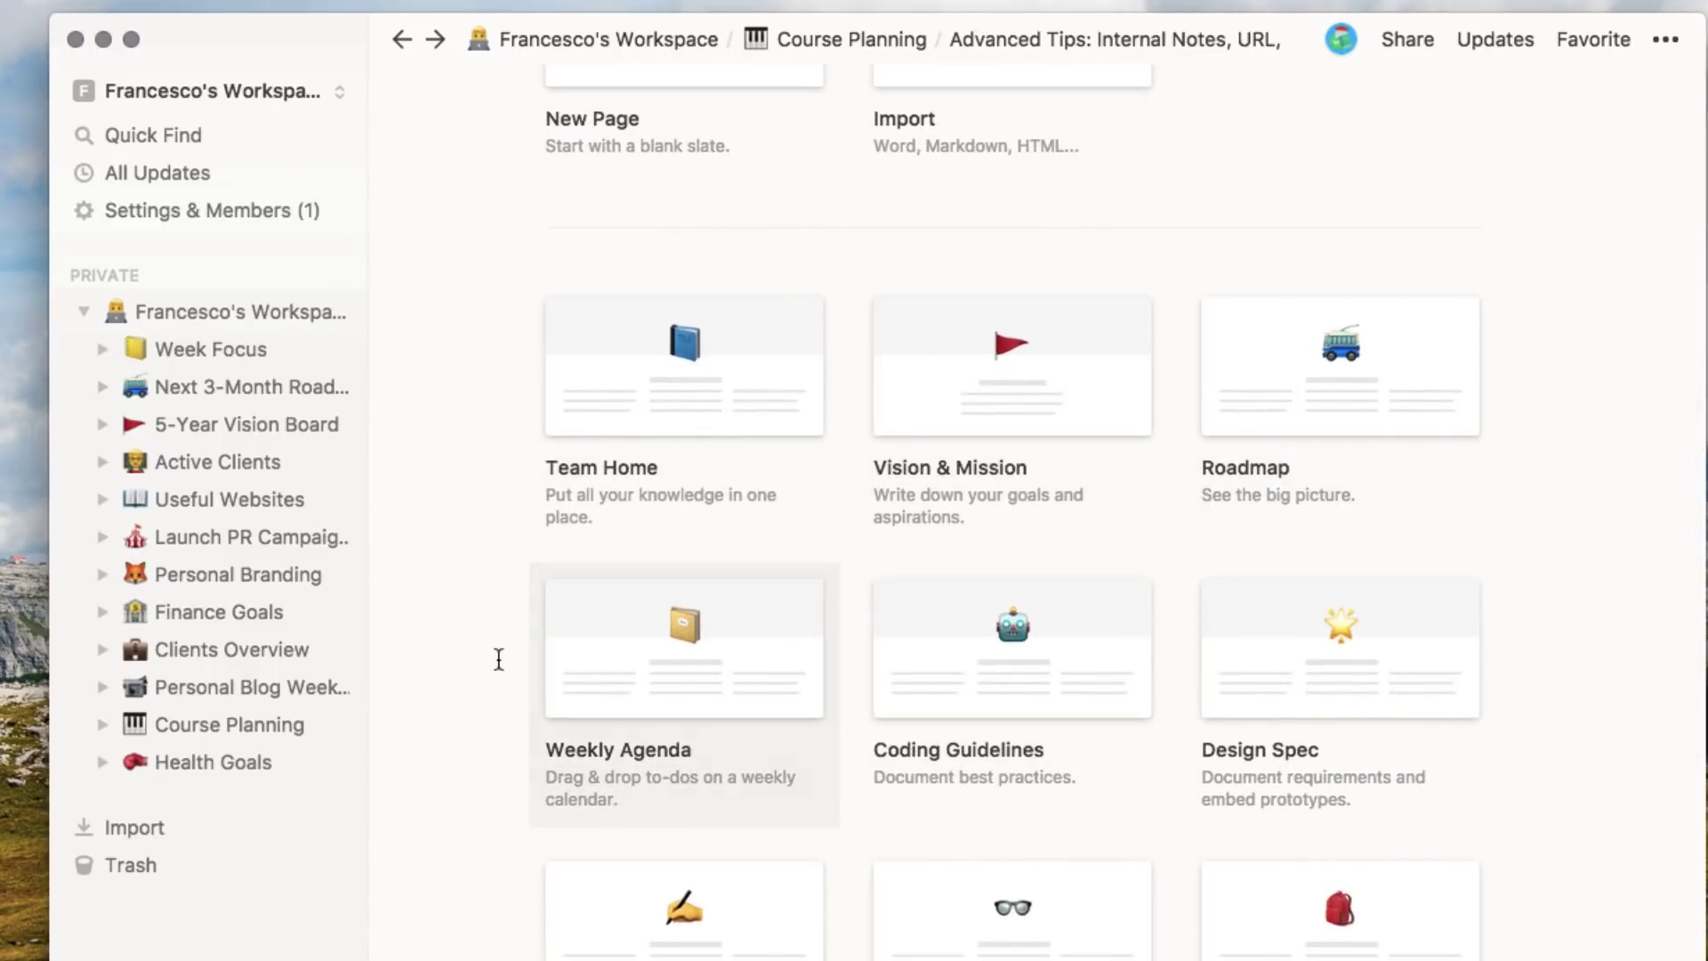
scroll(999, 718, down, 3)
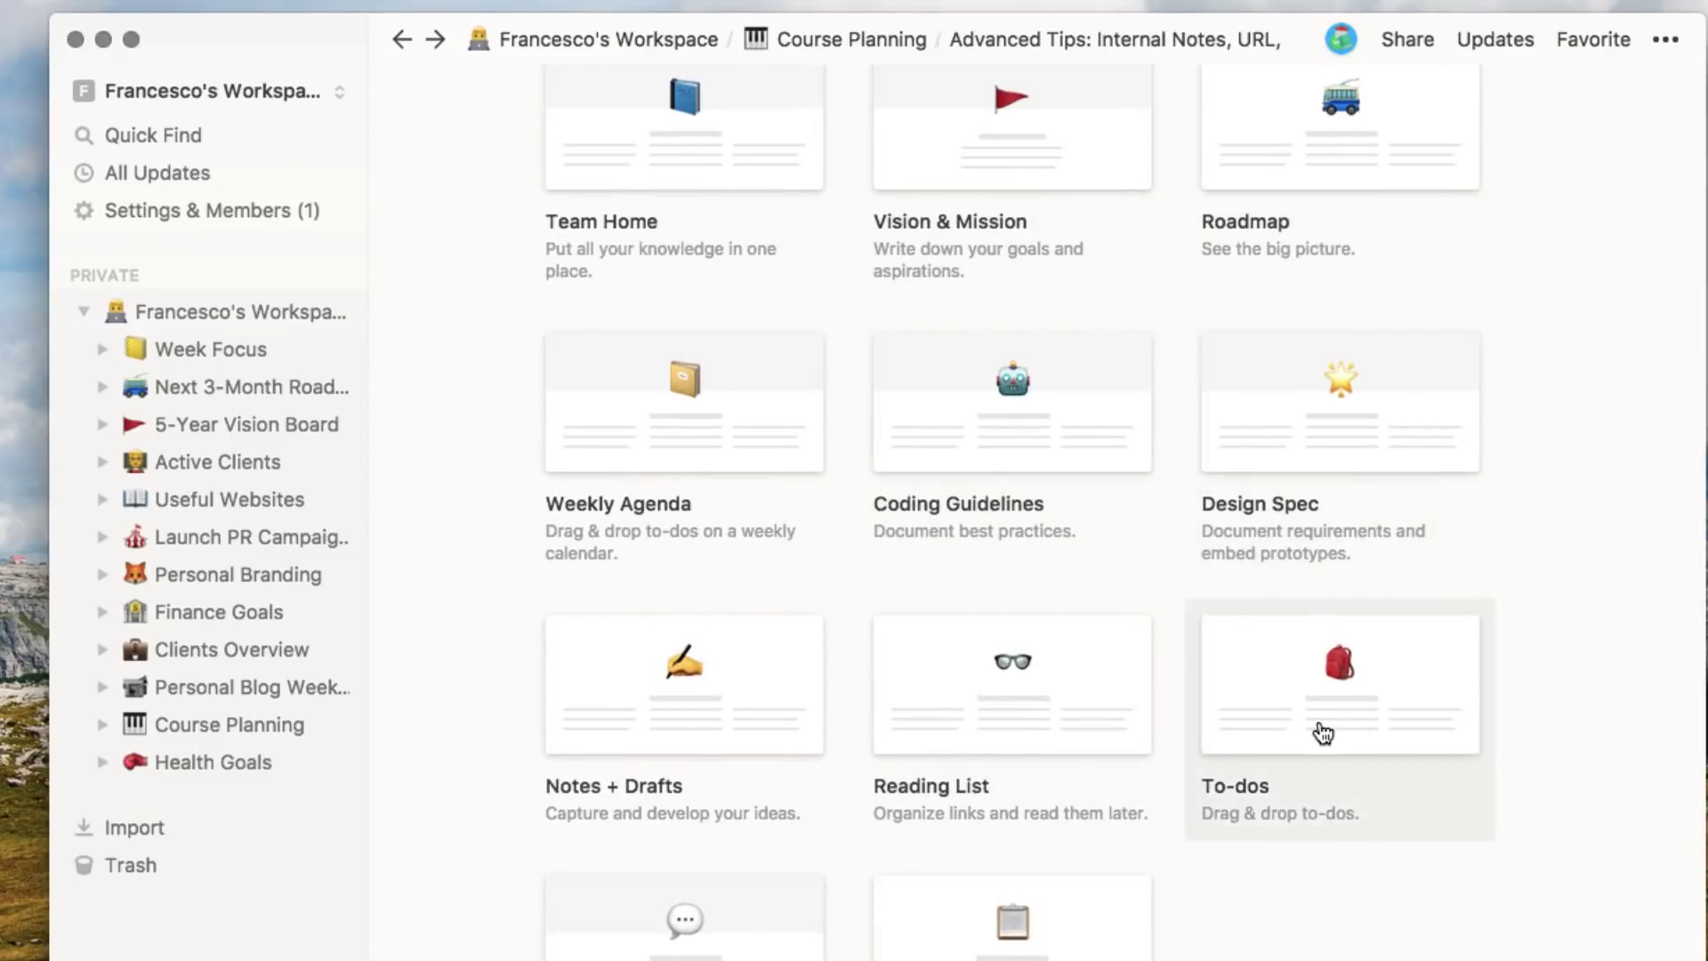
scroll(1320, 725, down, 5)
scroll(1319, 717, up, 12)
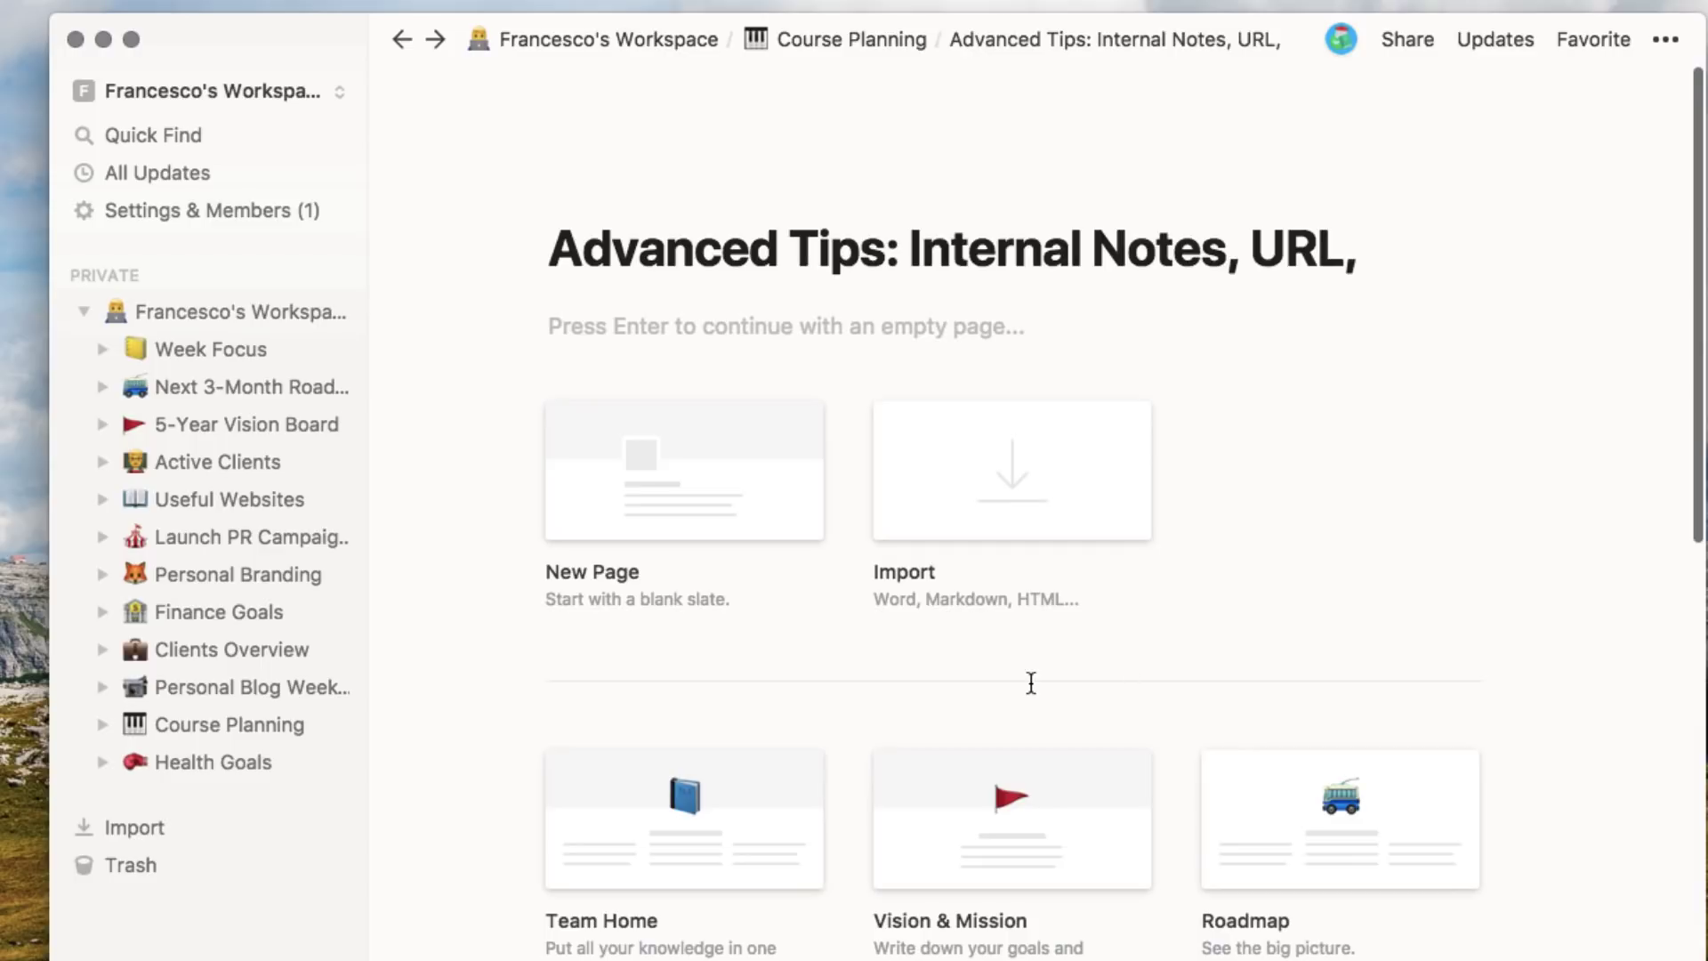
scroll(1032, 683, down, 1)
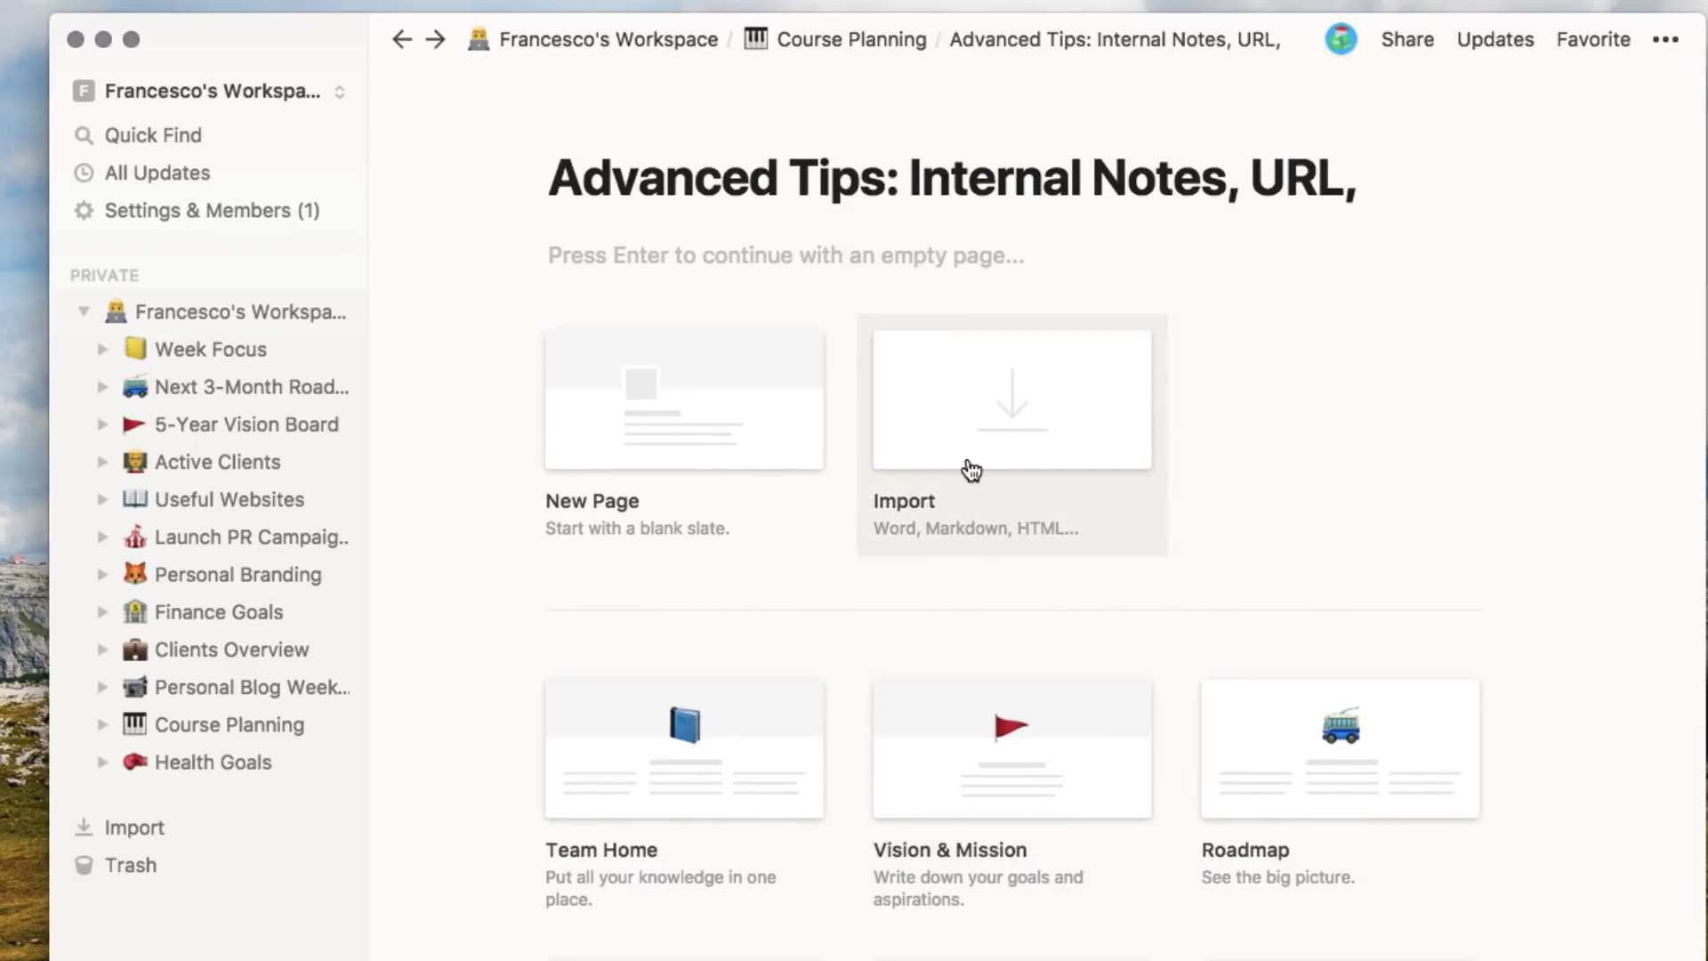
click(714, 492)
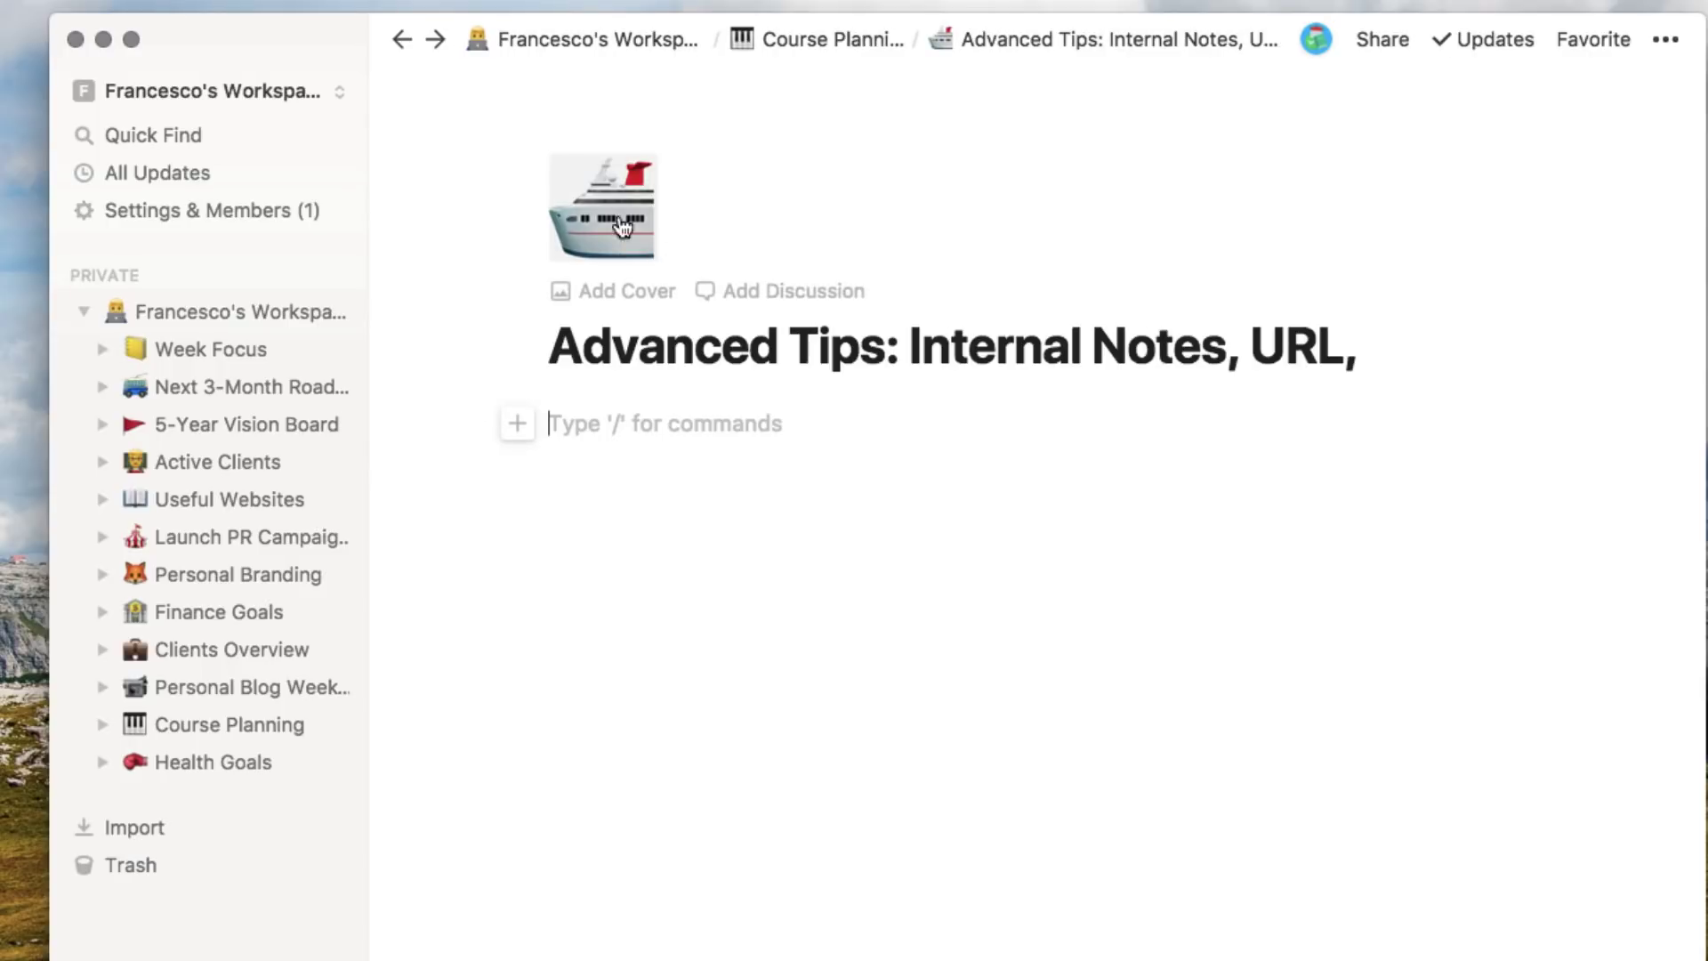
- Go back through Course Planning to the workspace home and open the Useful Websites page from the bookmarks
click(842, 37)
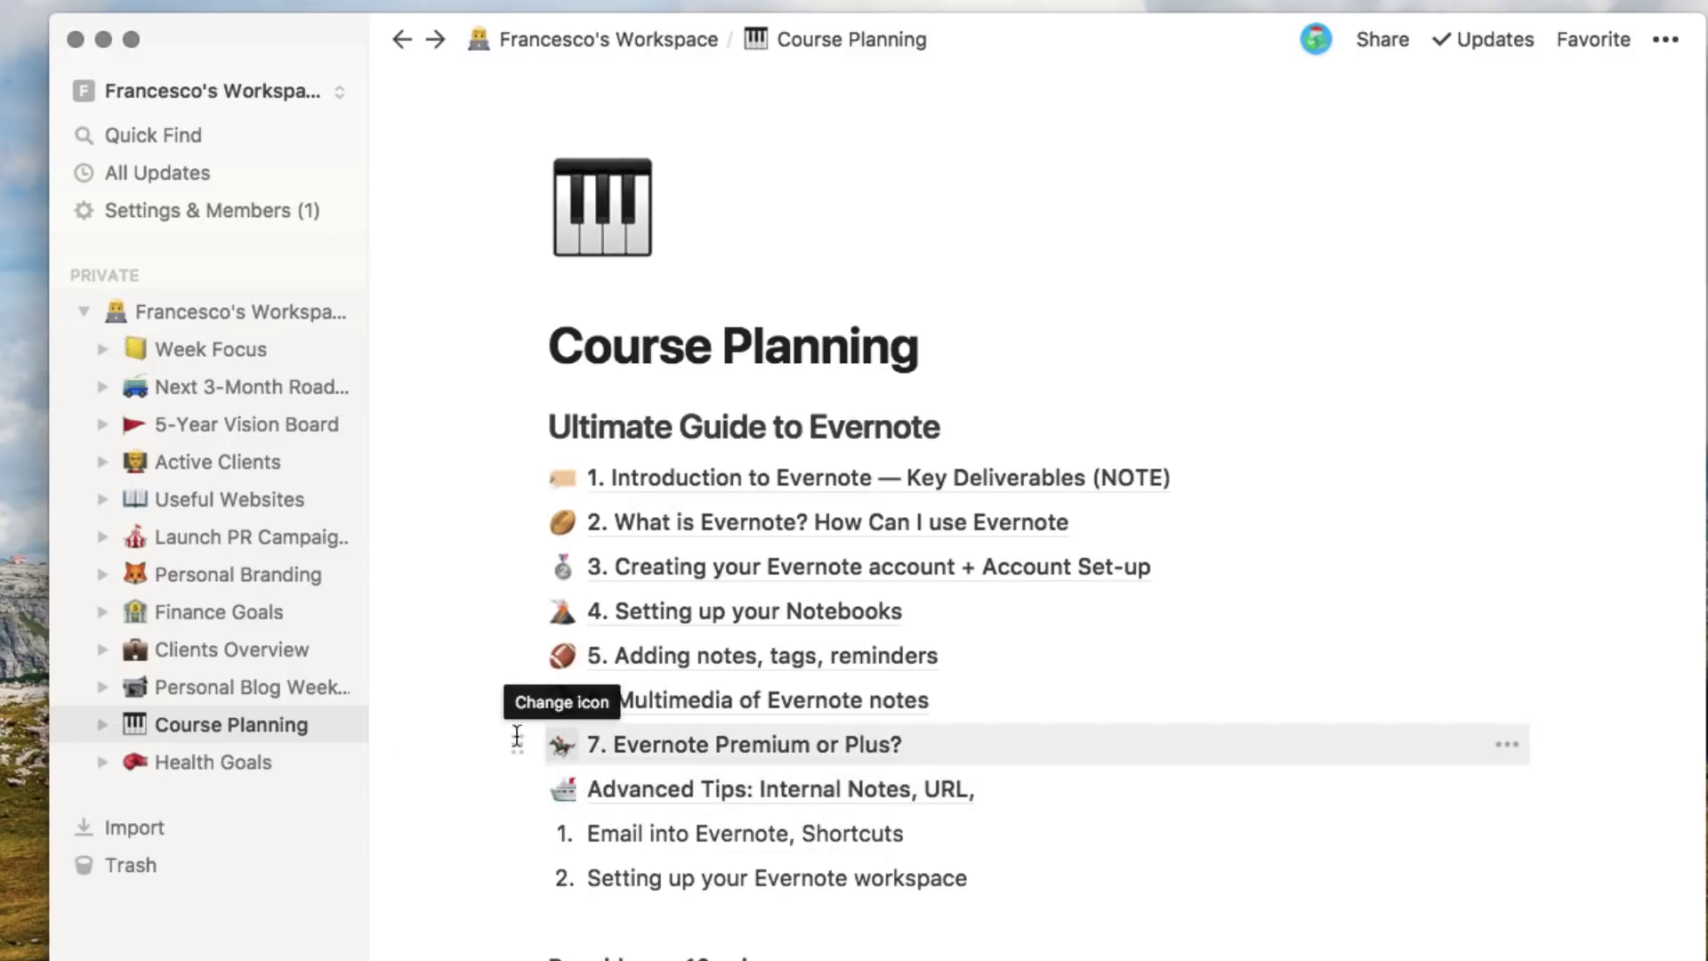
click(196, 329)
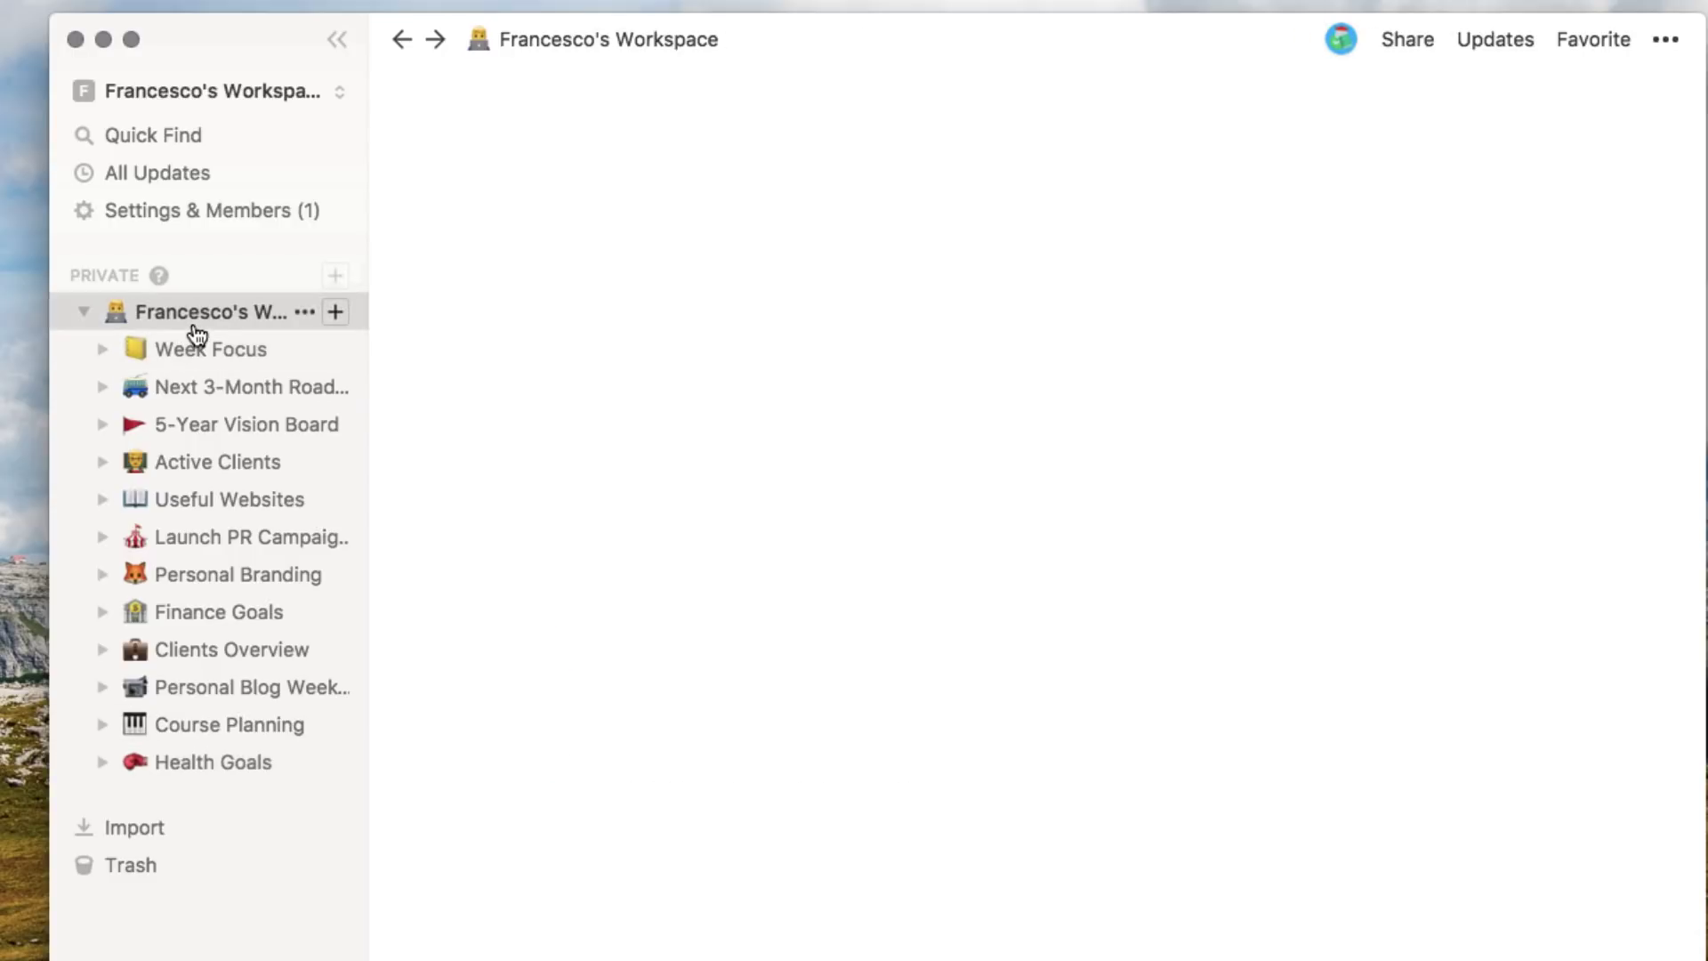
scroll(1185, 888, down, 2)
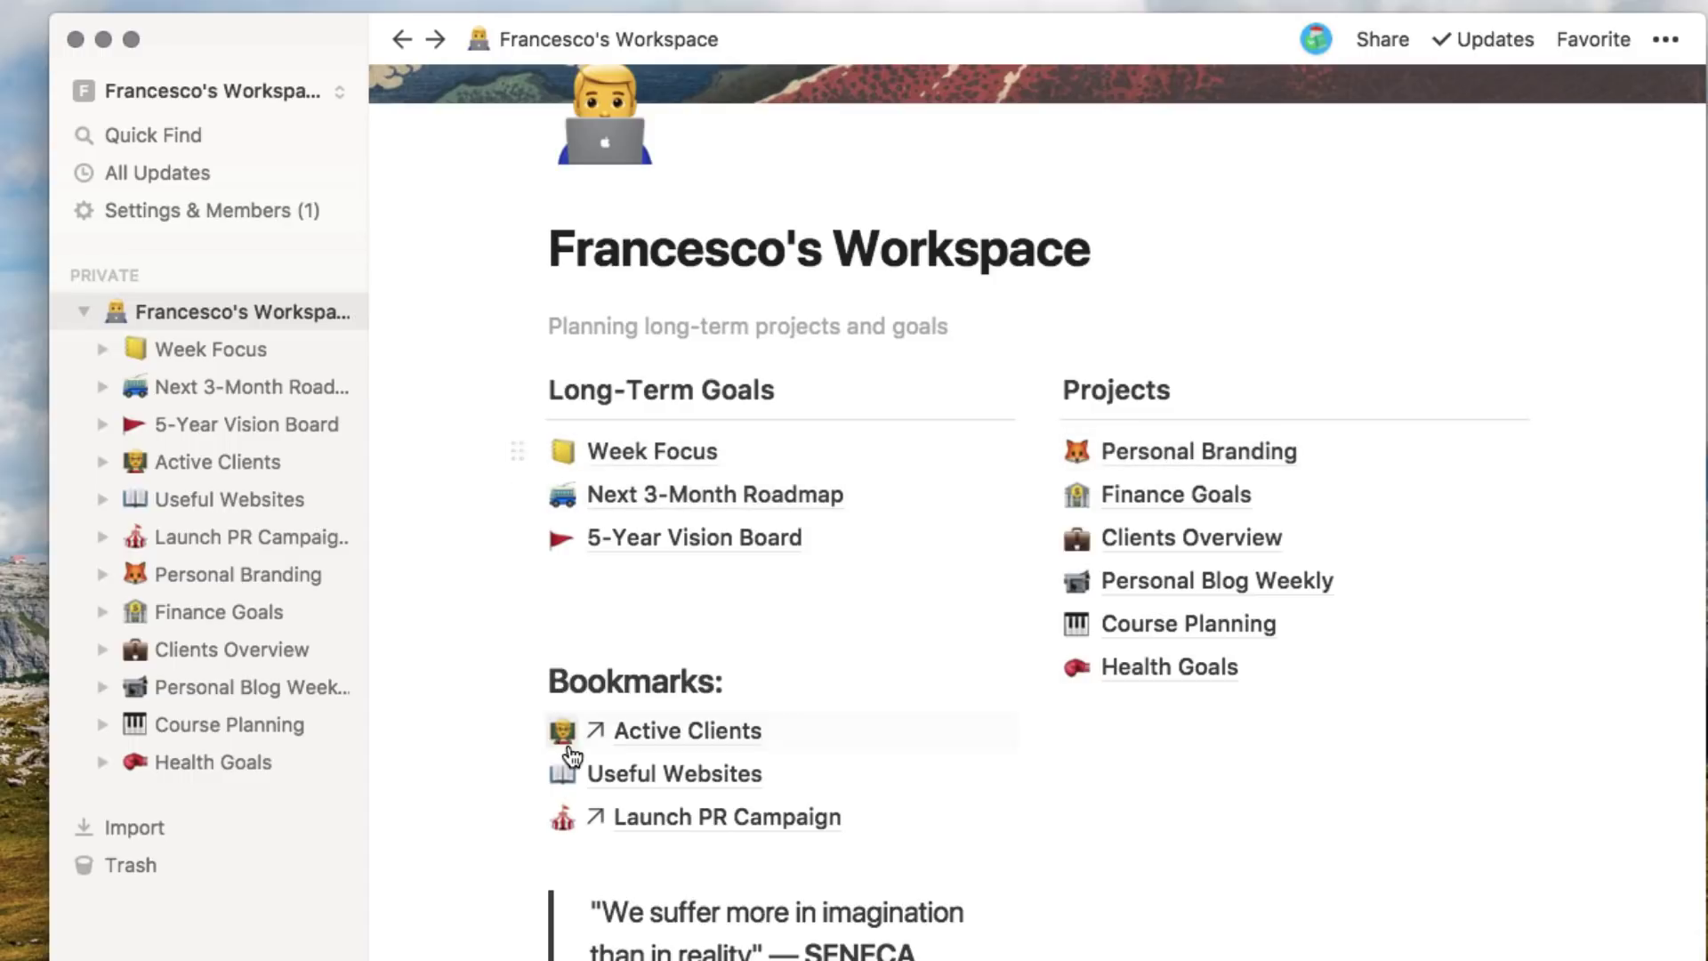
mouse_move(595, 825)
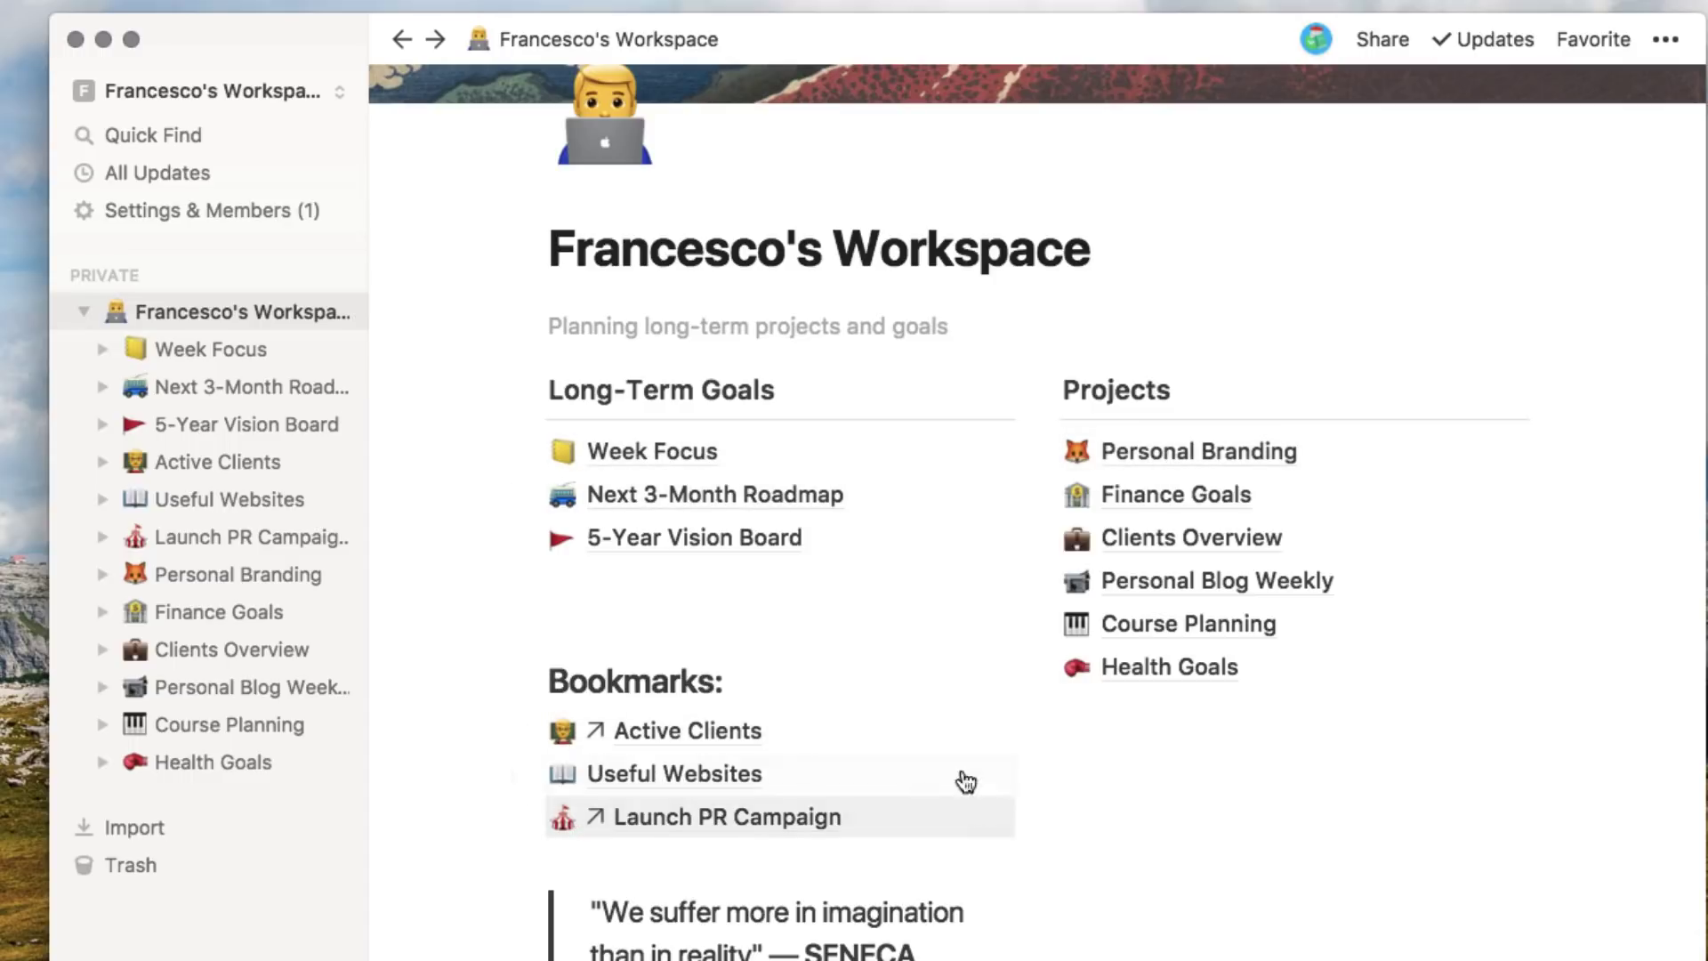
click(678, 781)
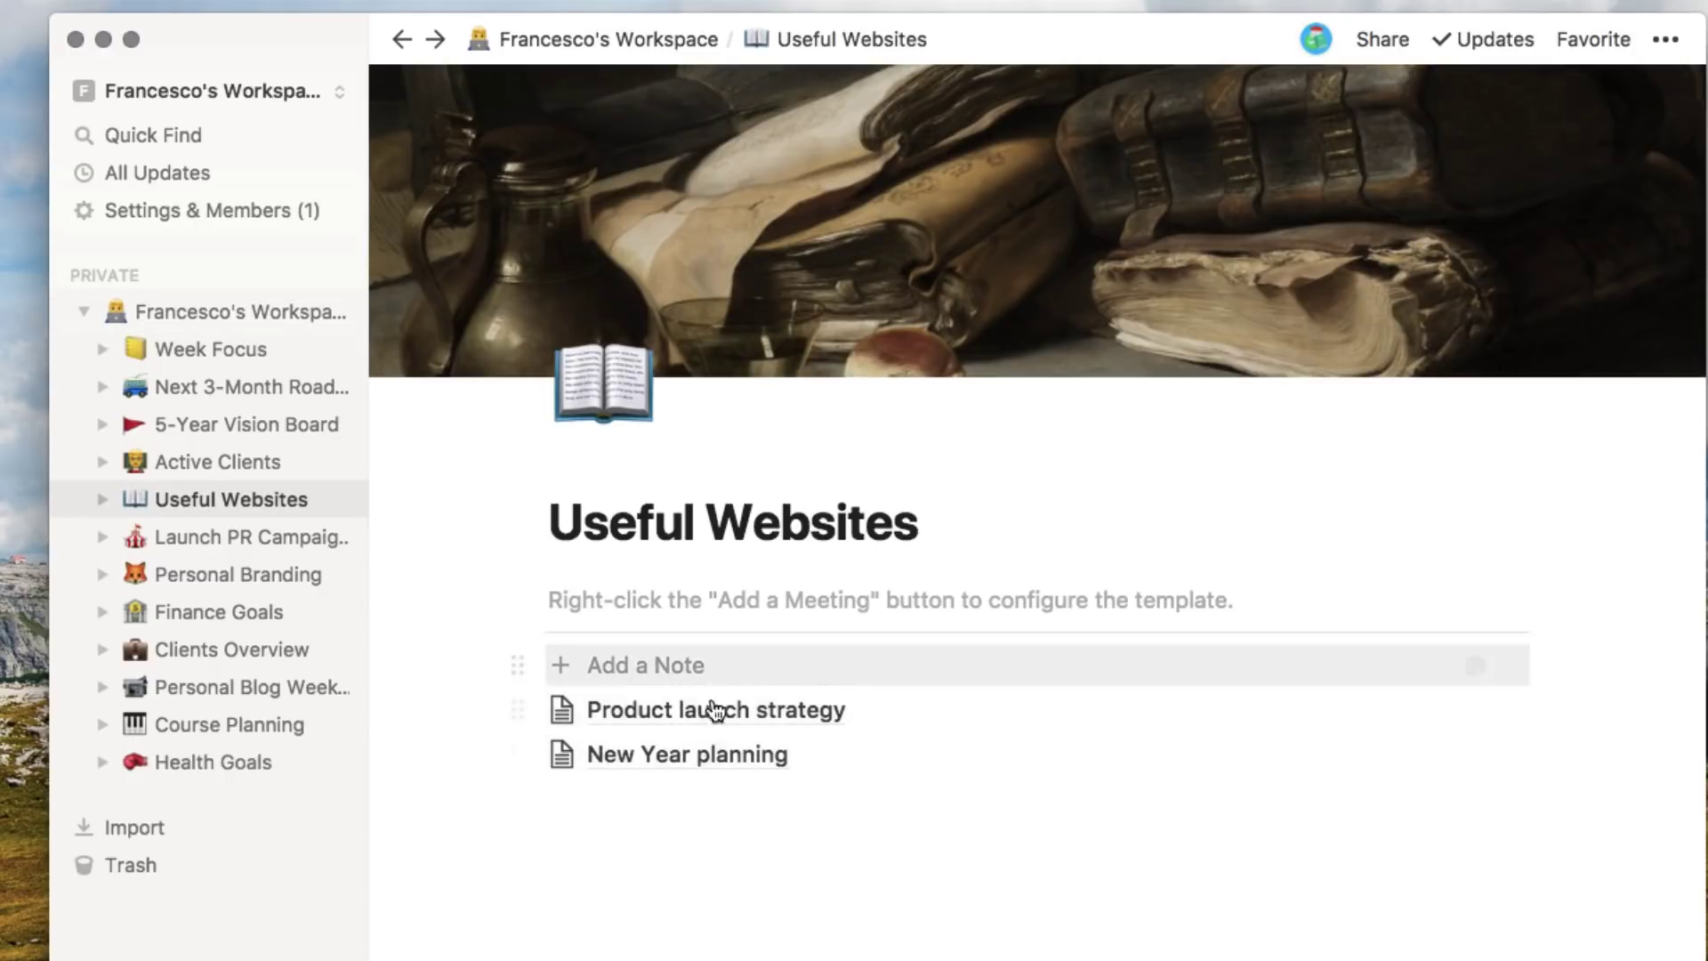
- Return to the workspace home and review its Long-Term Goals, Projects and Bookmarks sections
click(676, 41)
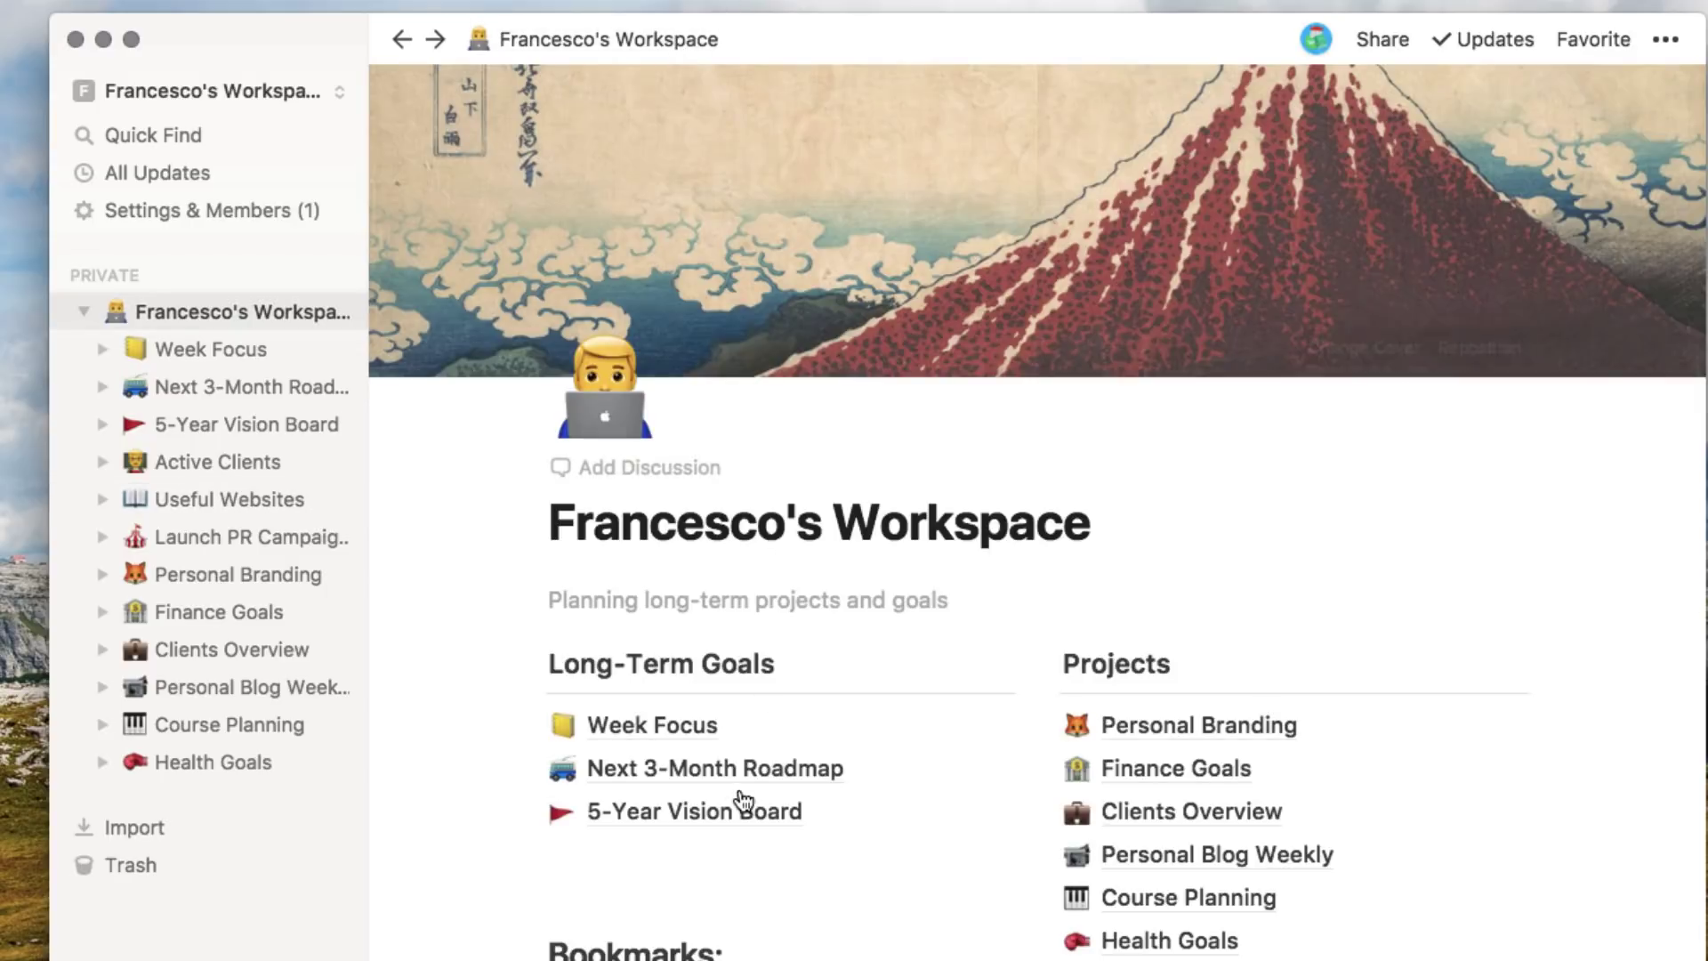
scroll(740, 788, down, 5)
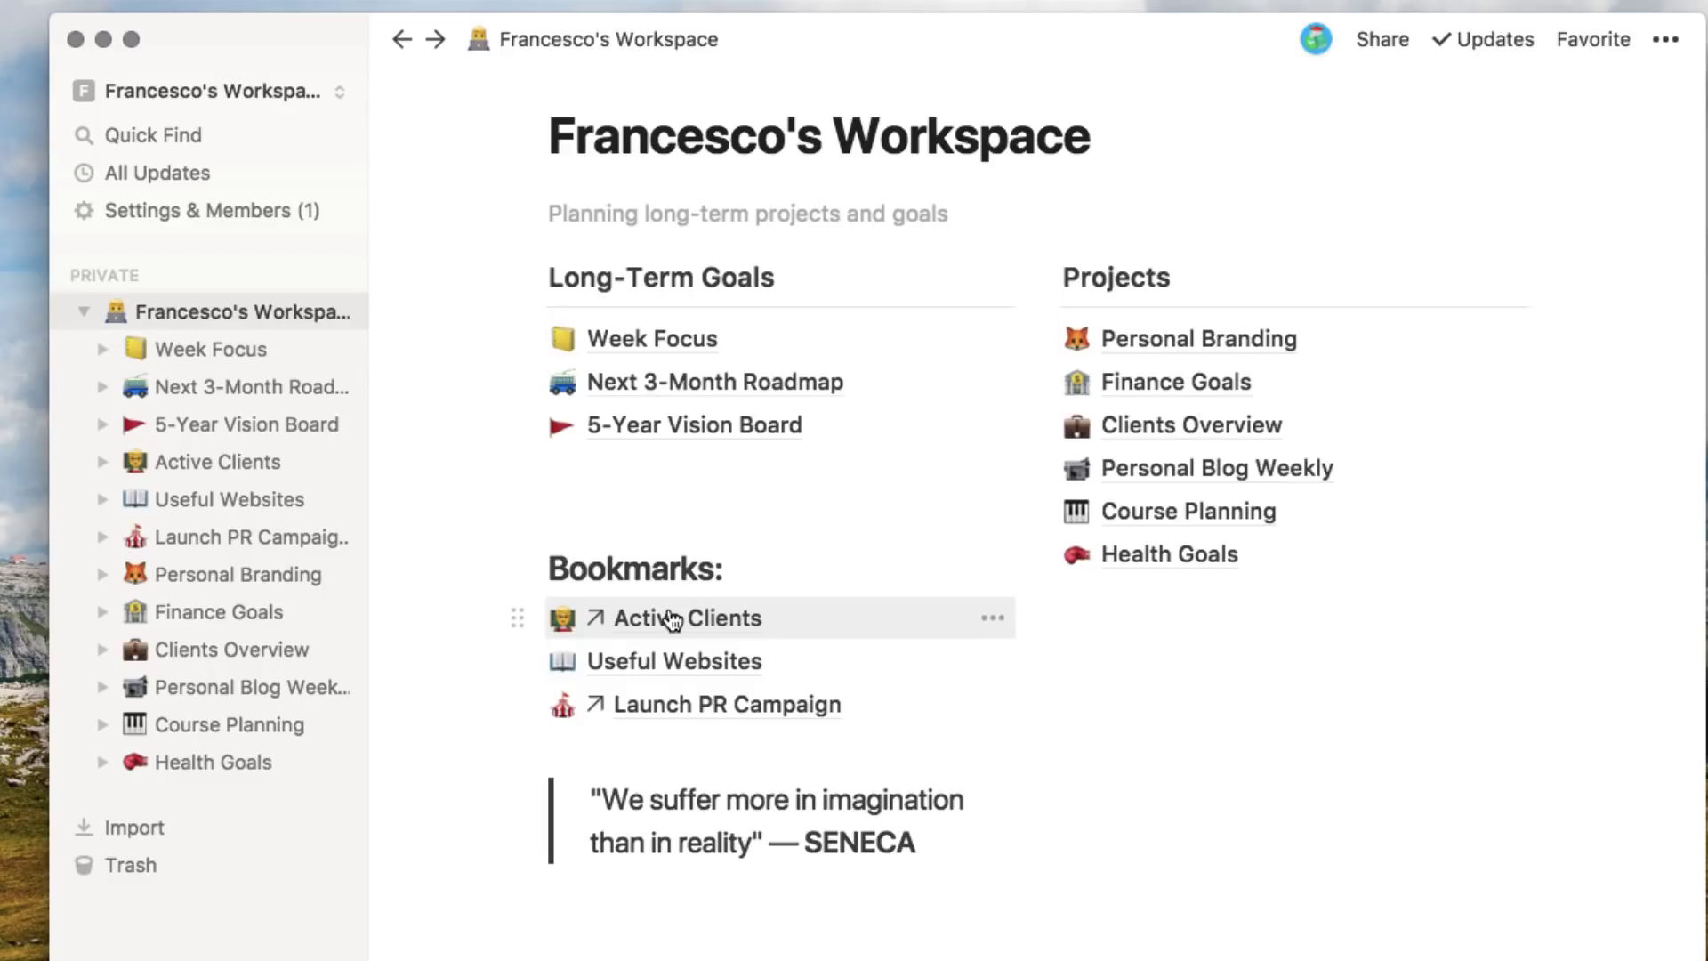
scroll(668, 436, up, 5)
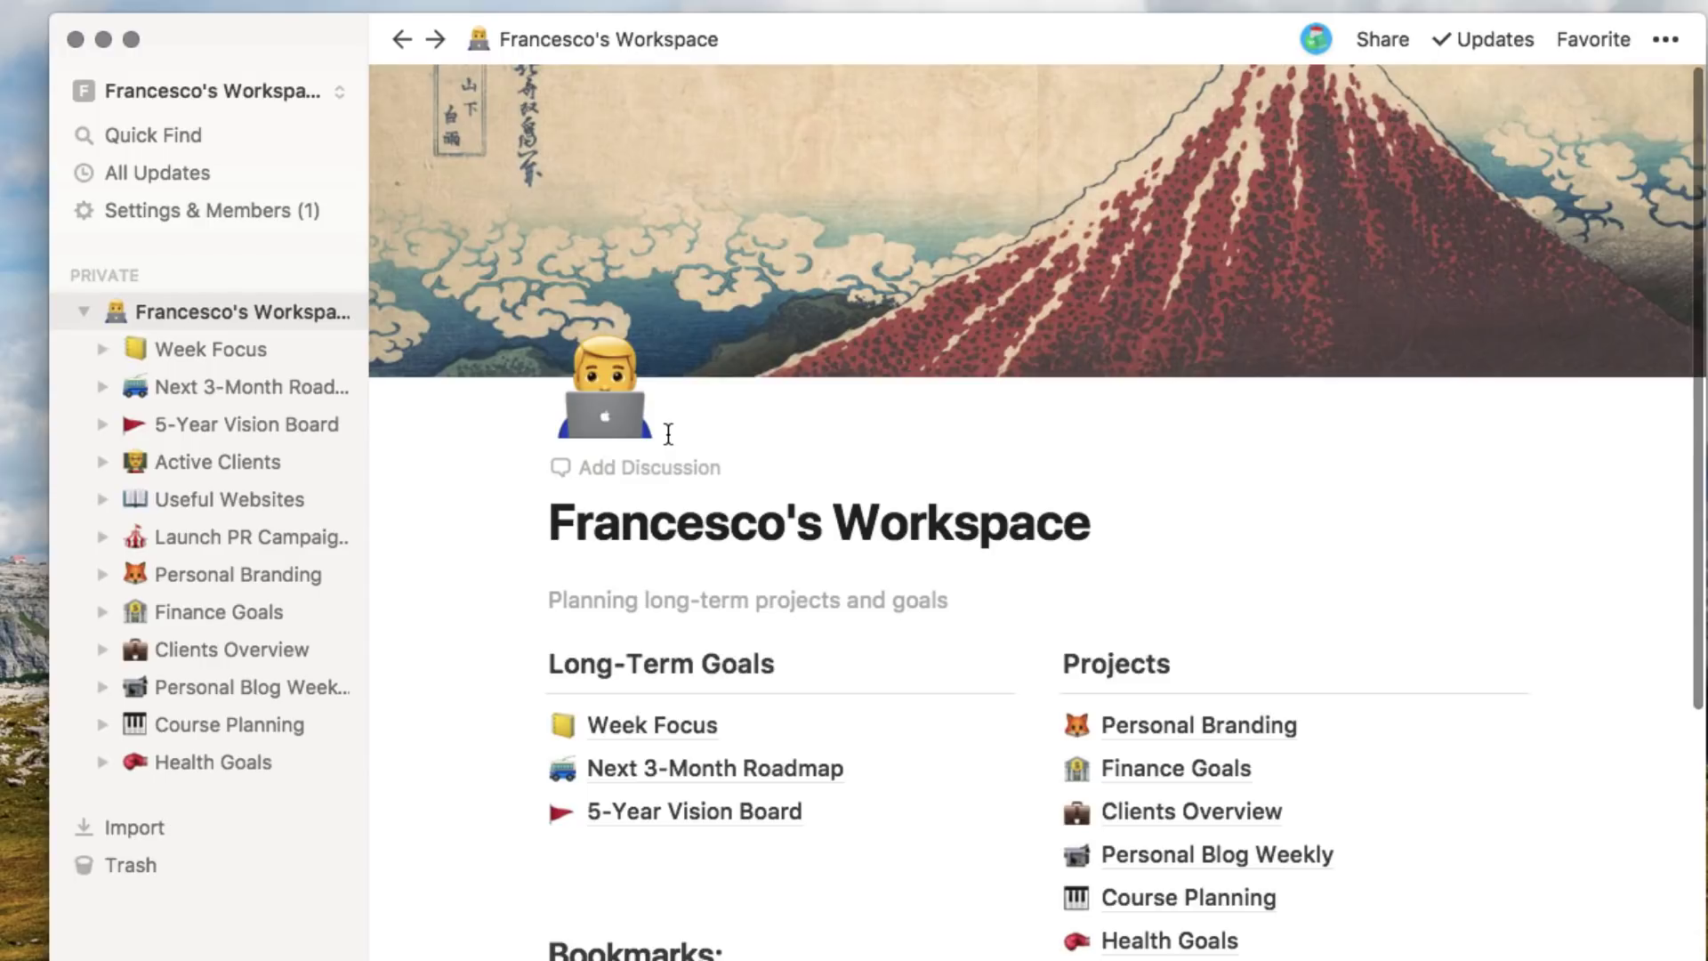
scroll(668, 434, down, 3)
scroll(669, 433, up, 4)
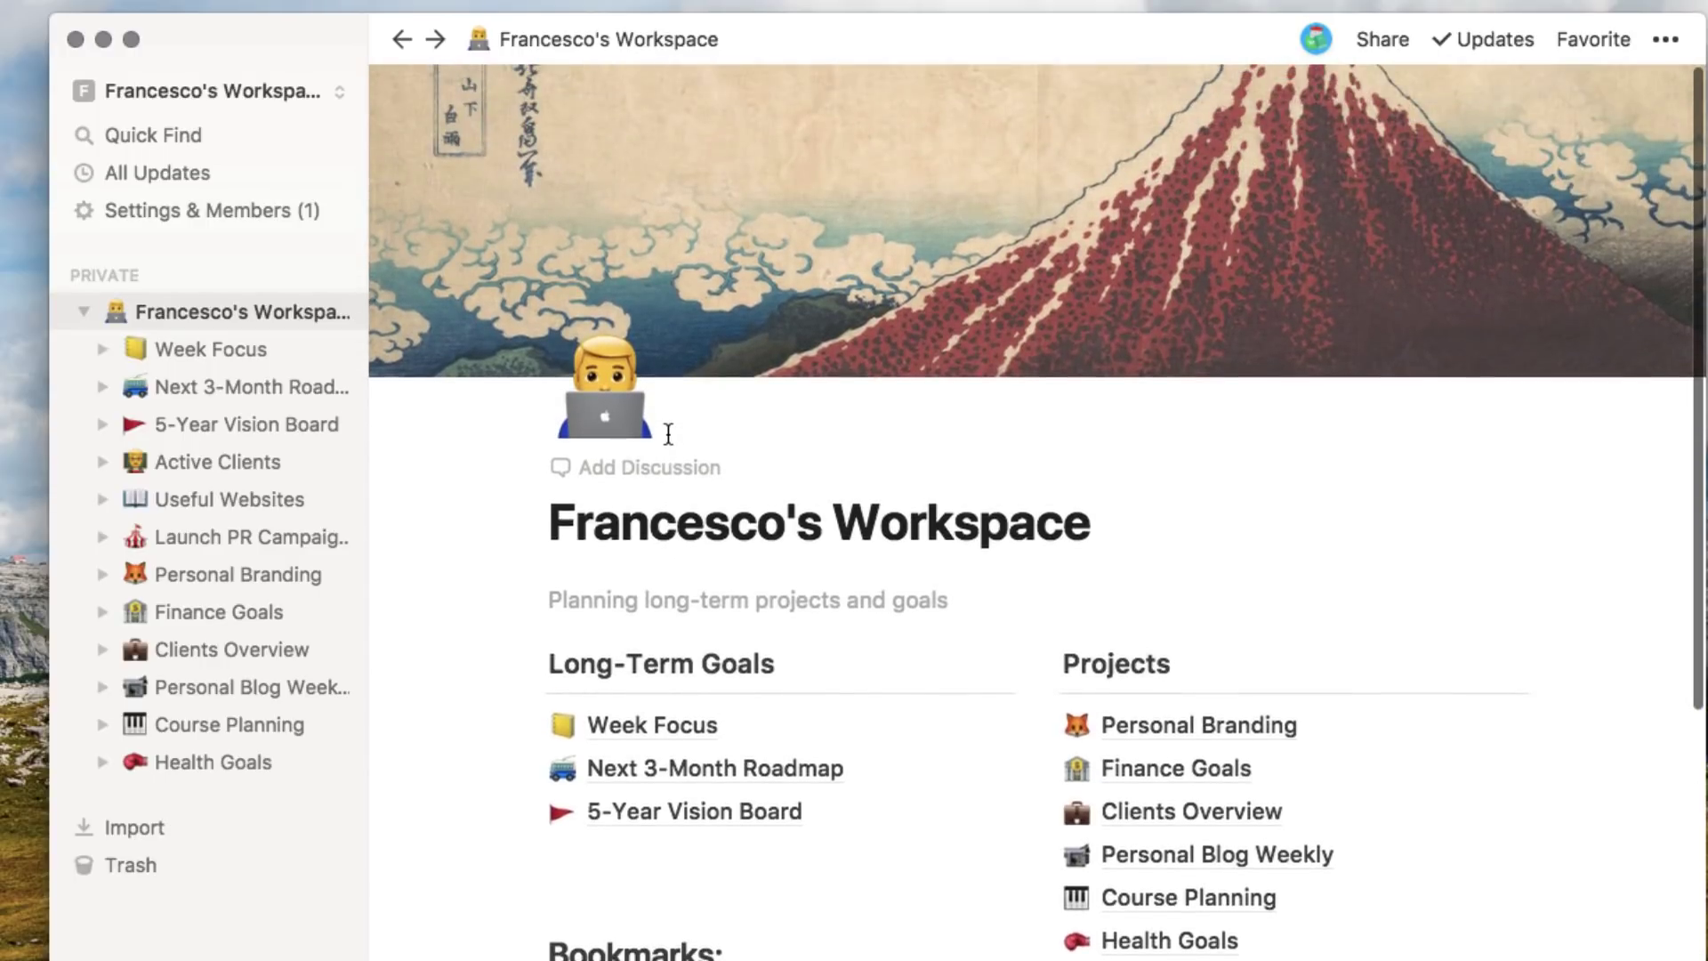
scroll(889, 523, down, 6)
- Open the block list on a new line below the Seneca quote, browse the basic and media blocks, and dismiss it
click(713, 812)
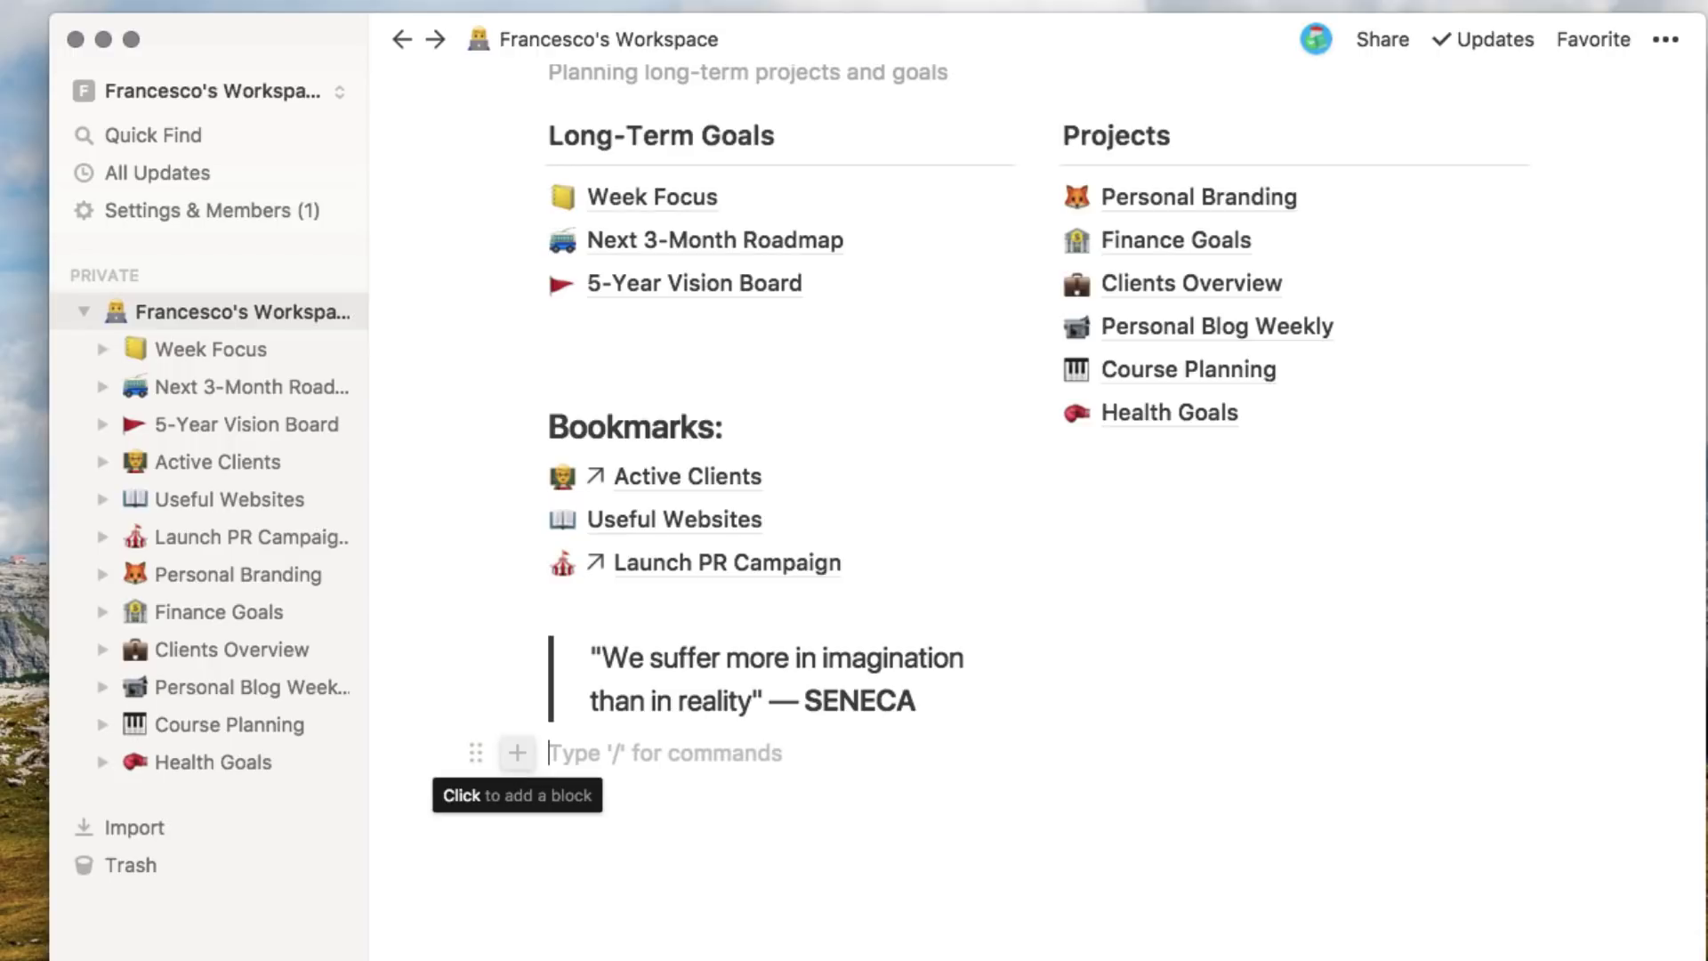
click(517, 753)
scroll(738, 596, down, 1)
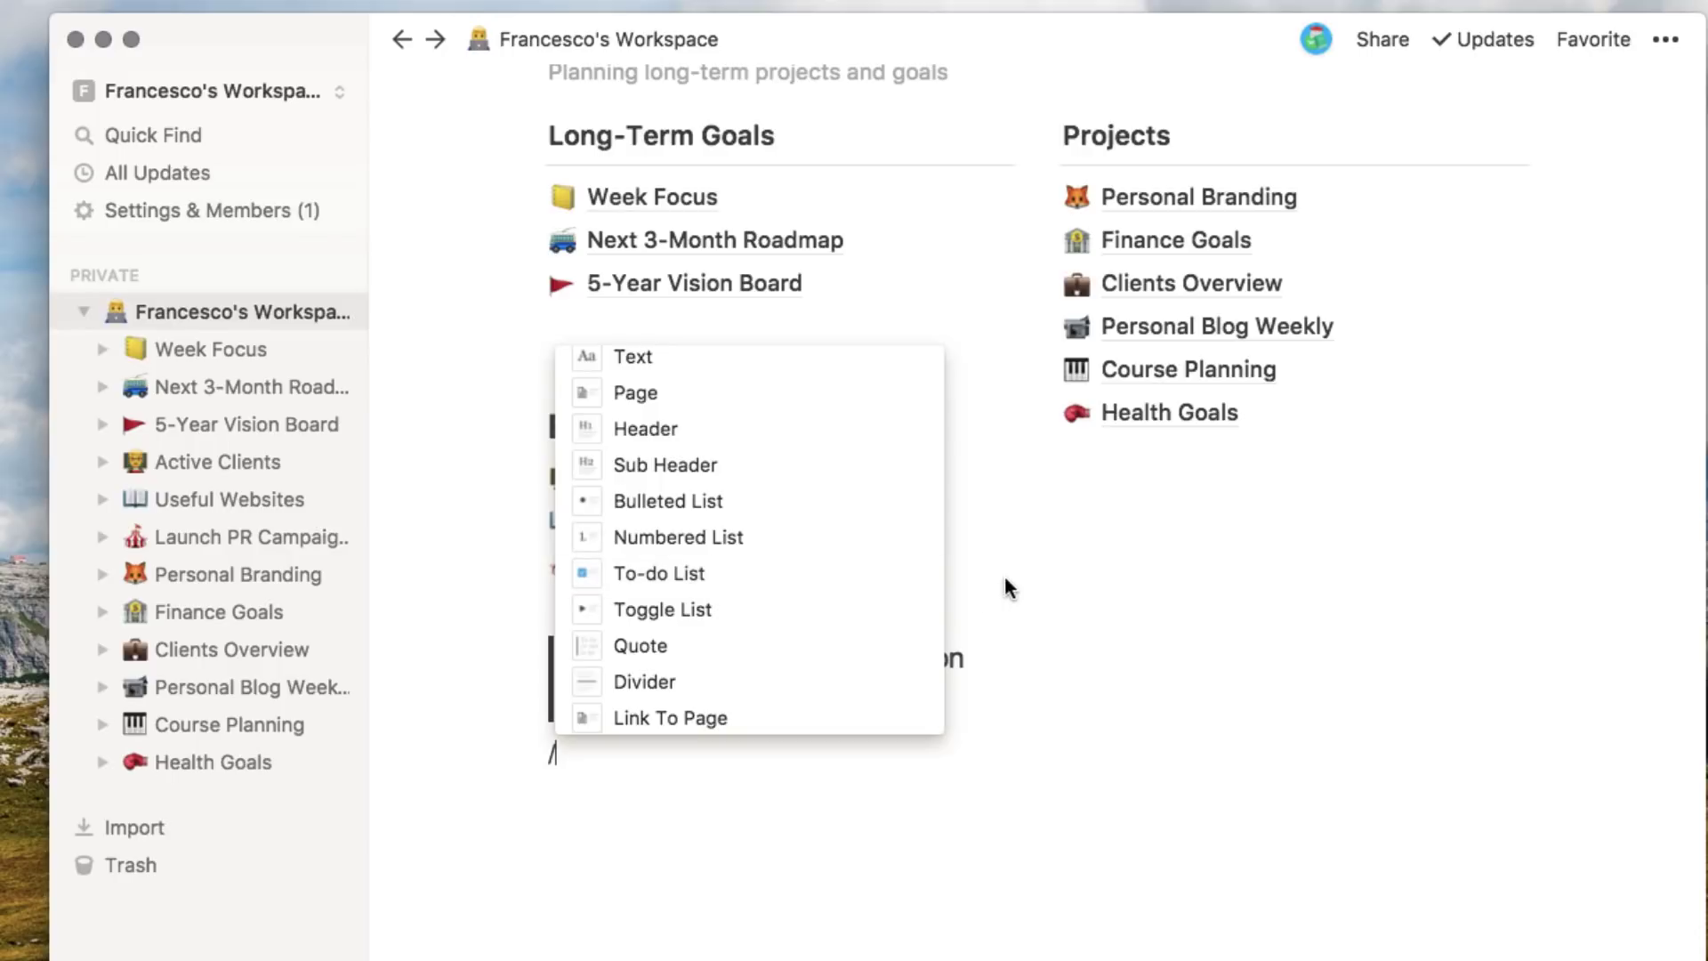
scroll(797, 675, down, 3)
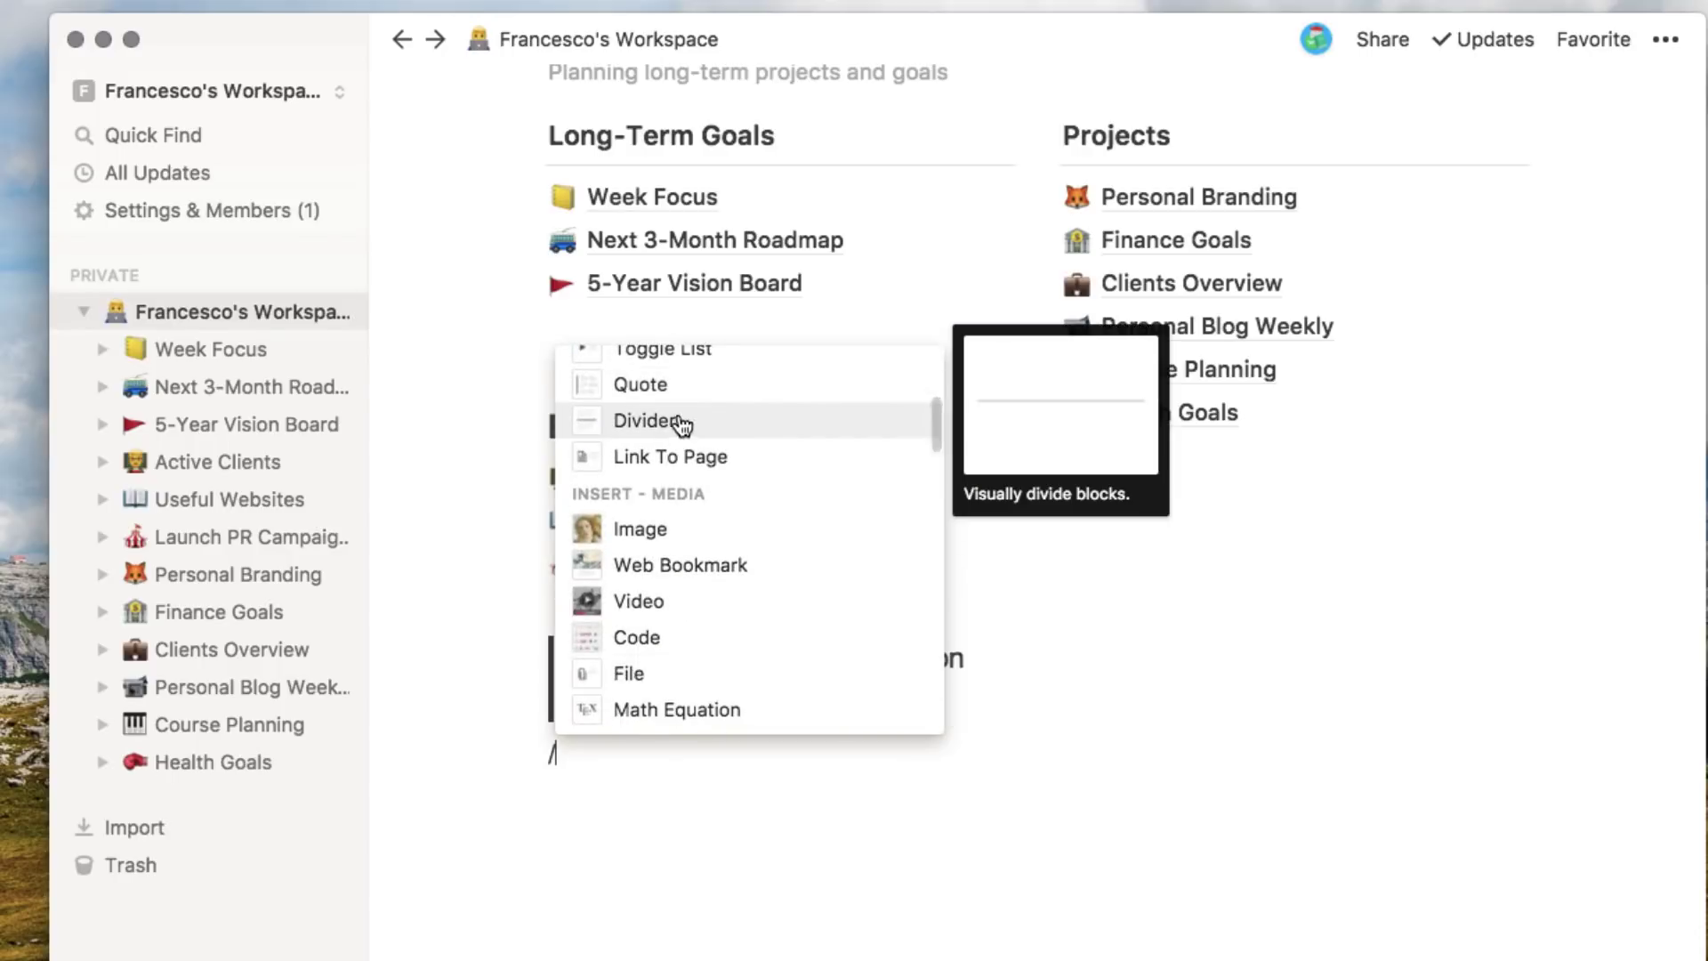
click(1083, 698)
- Remove the colon from the "Bookmarks" heading and insert a divider directly beneath it, deleting the empty line
click(723, 426)
key(Return)
text(/dive)
key(Return)
click(750, 476)
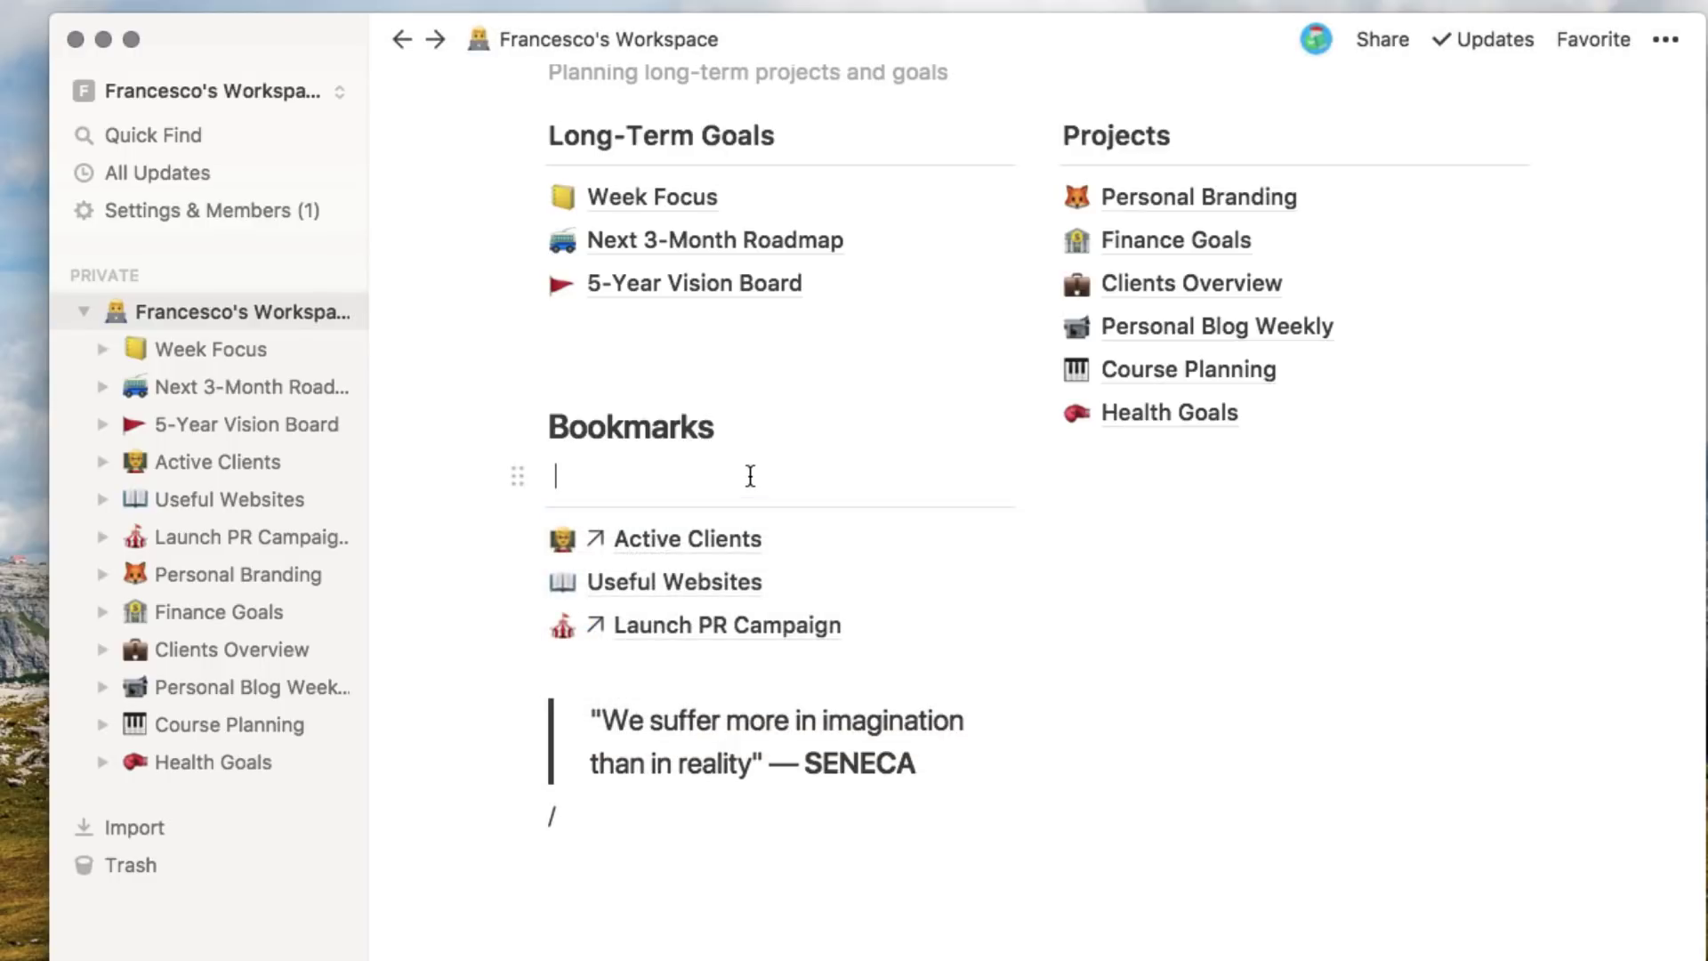
key(BackSpace)
- Open the block commands on an empty line below the quote and examine the insert, embed, turn-into and color options
click(968, 921)
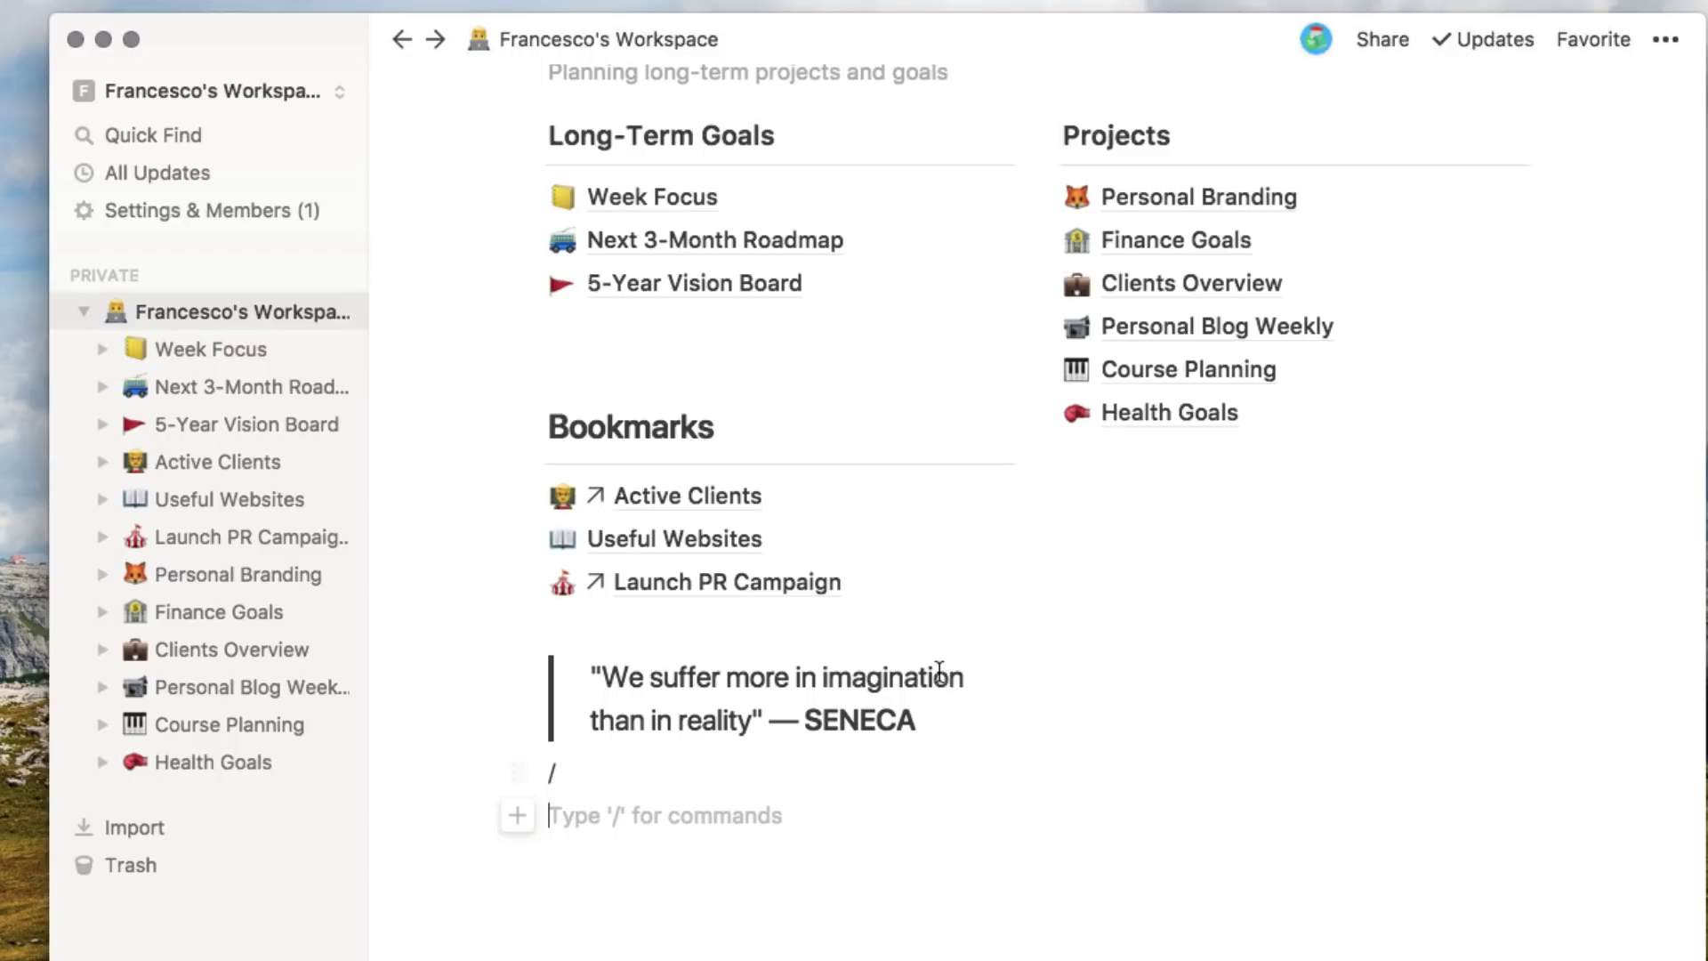
scroll(939, 685, up, 3)
scroll(762, 654, down, 3)
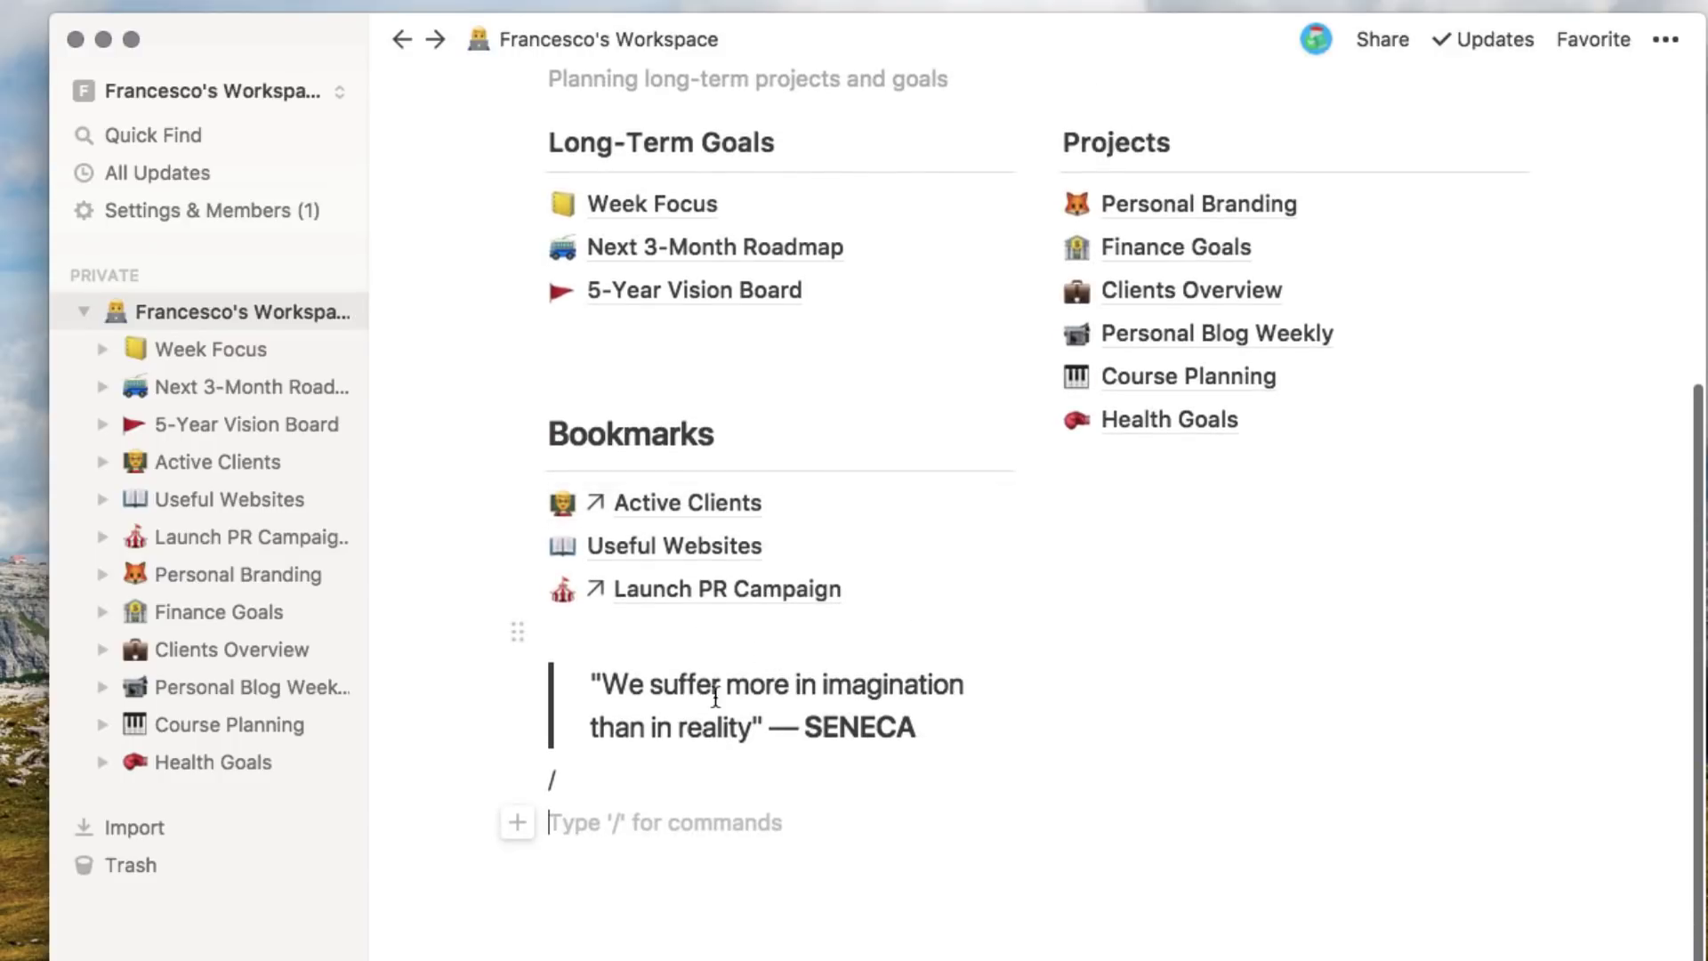
key(Up)
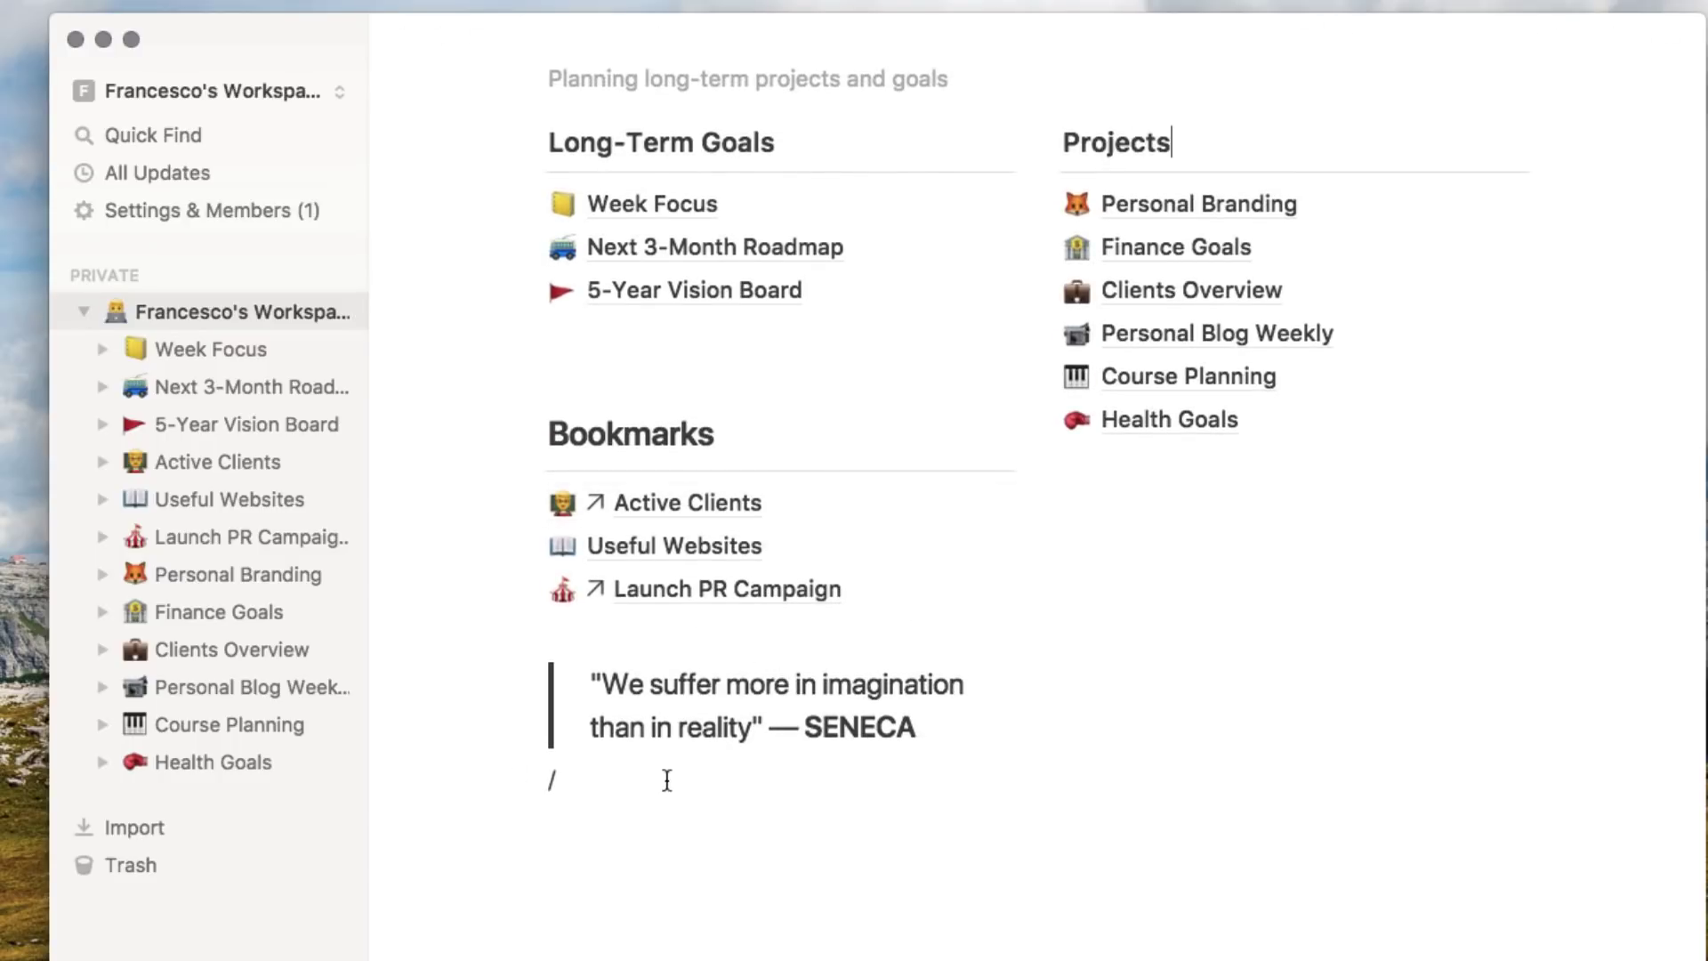
click(674, 821)
text(/)
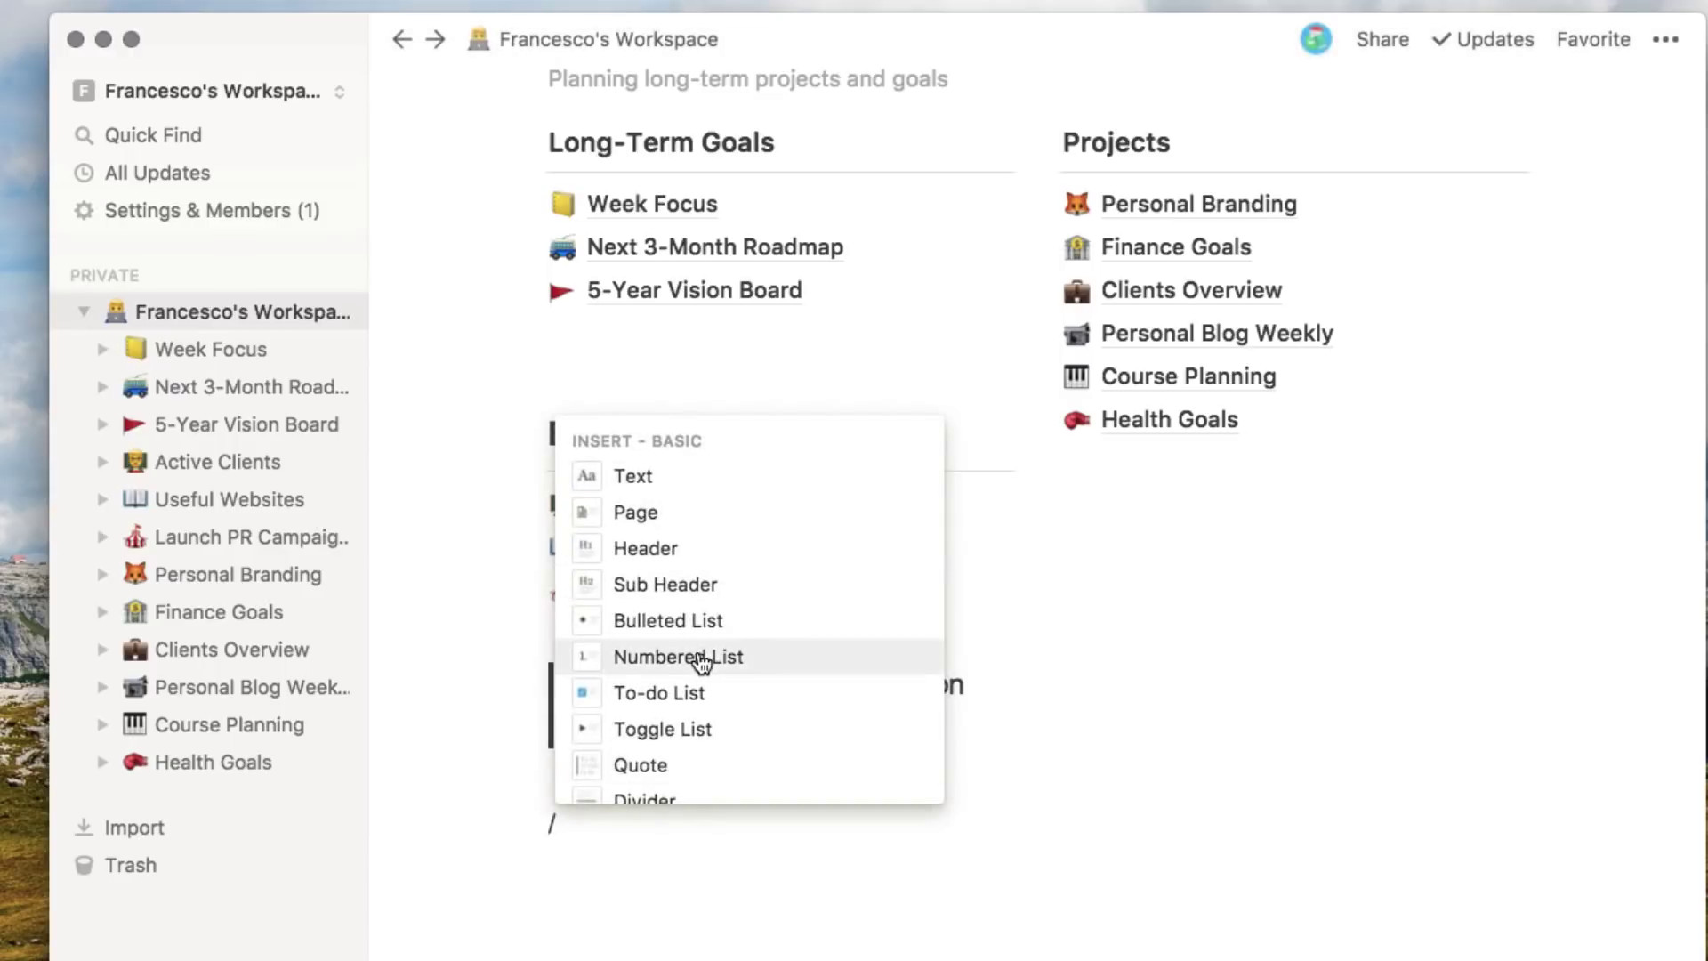
scroll(702, 660, down, 3)
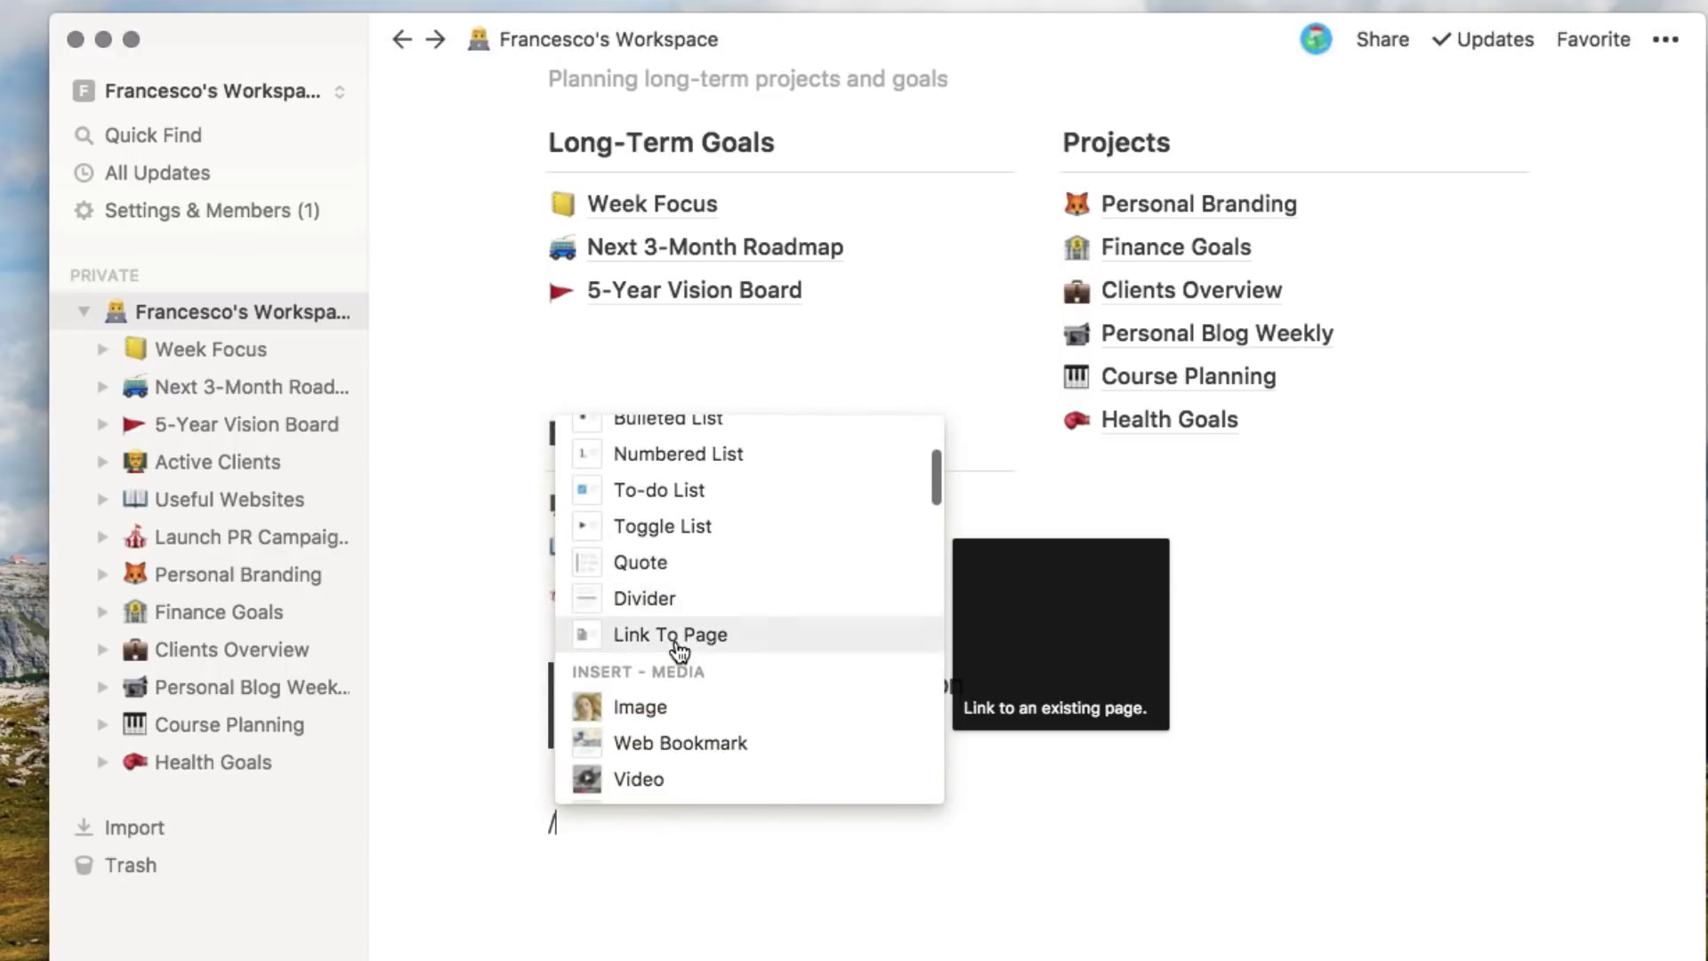
scroll(678, 650, down, 3)
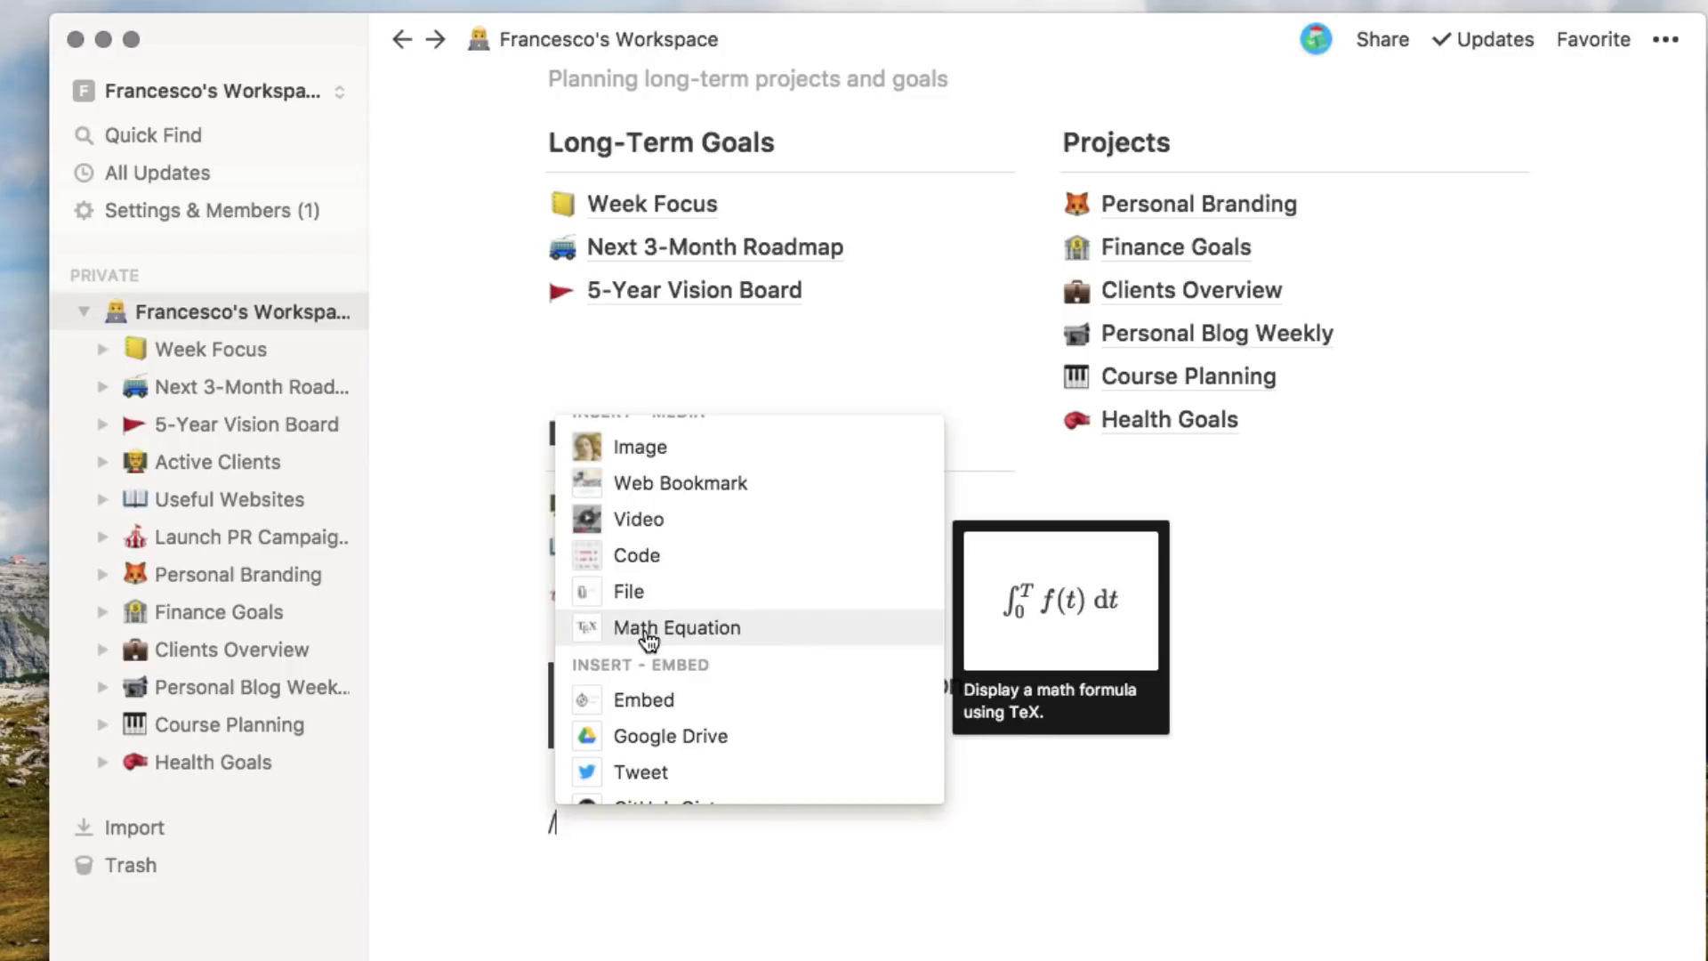
scroll(699, 658, down, 5)
scroll(711, 545, up, 2)
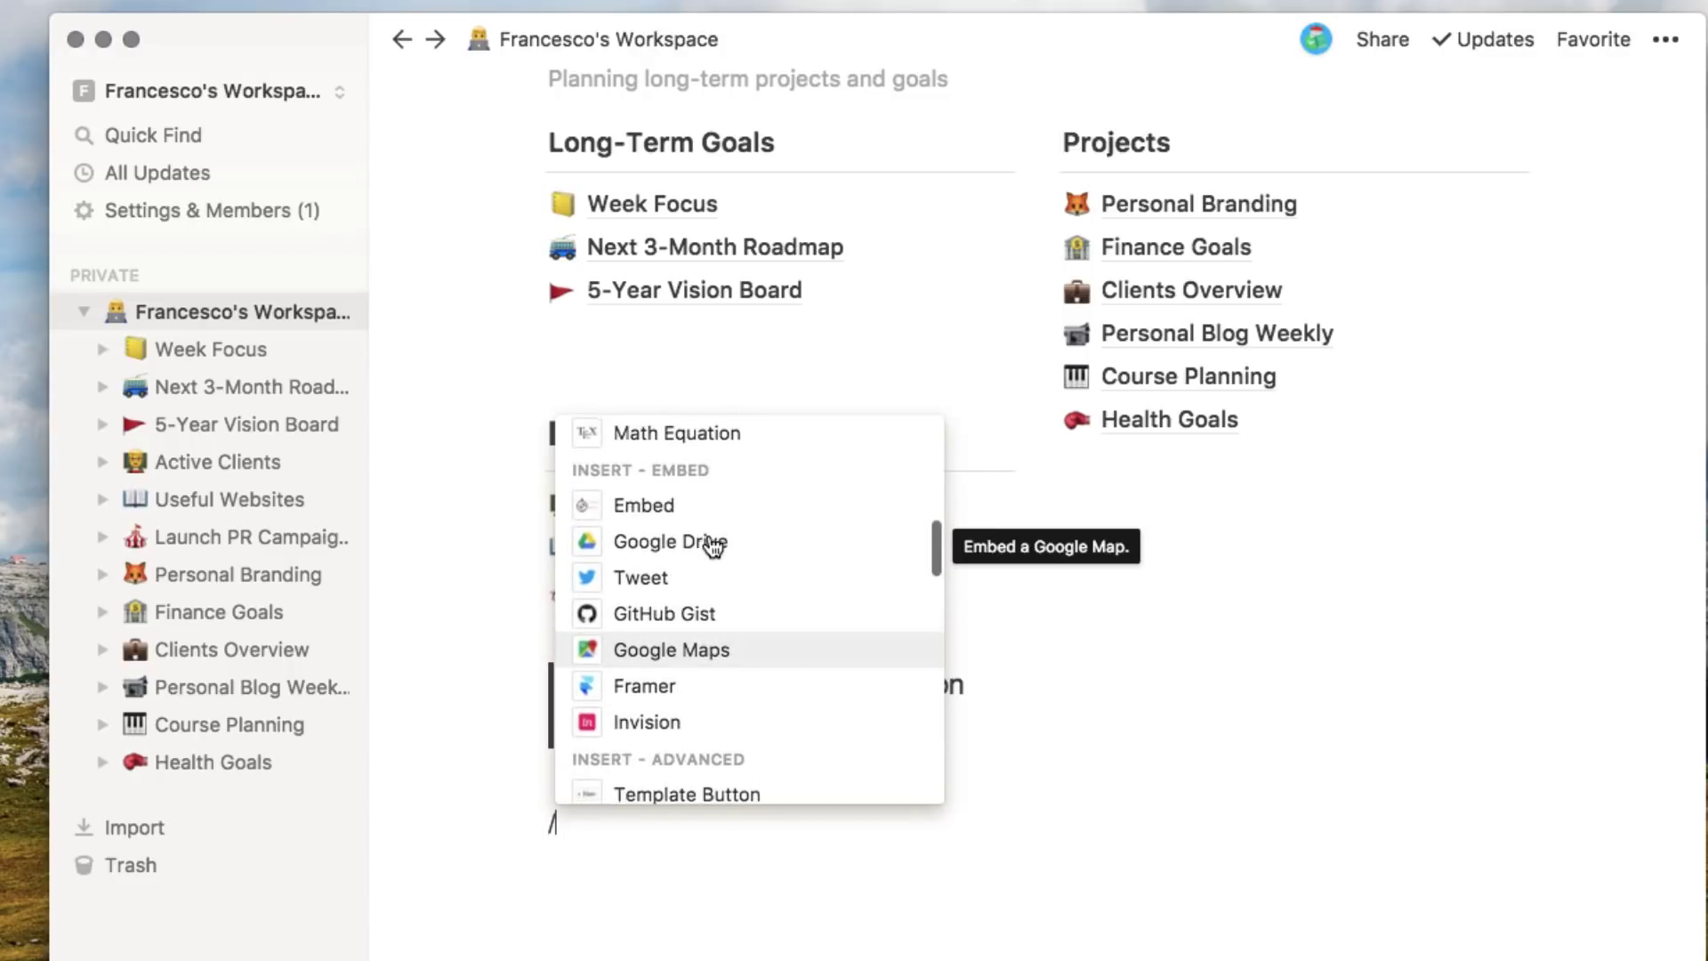
scroll(691, 675, down, 4)
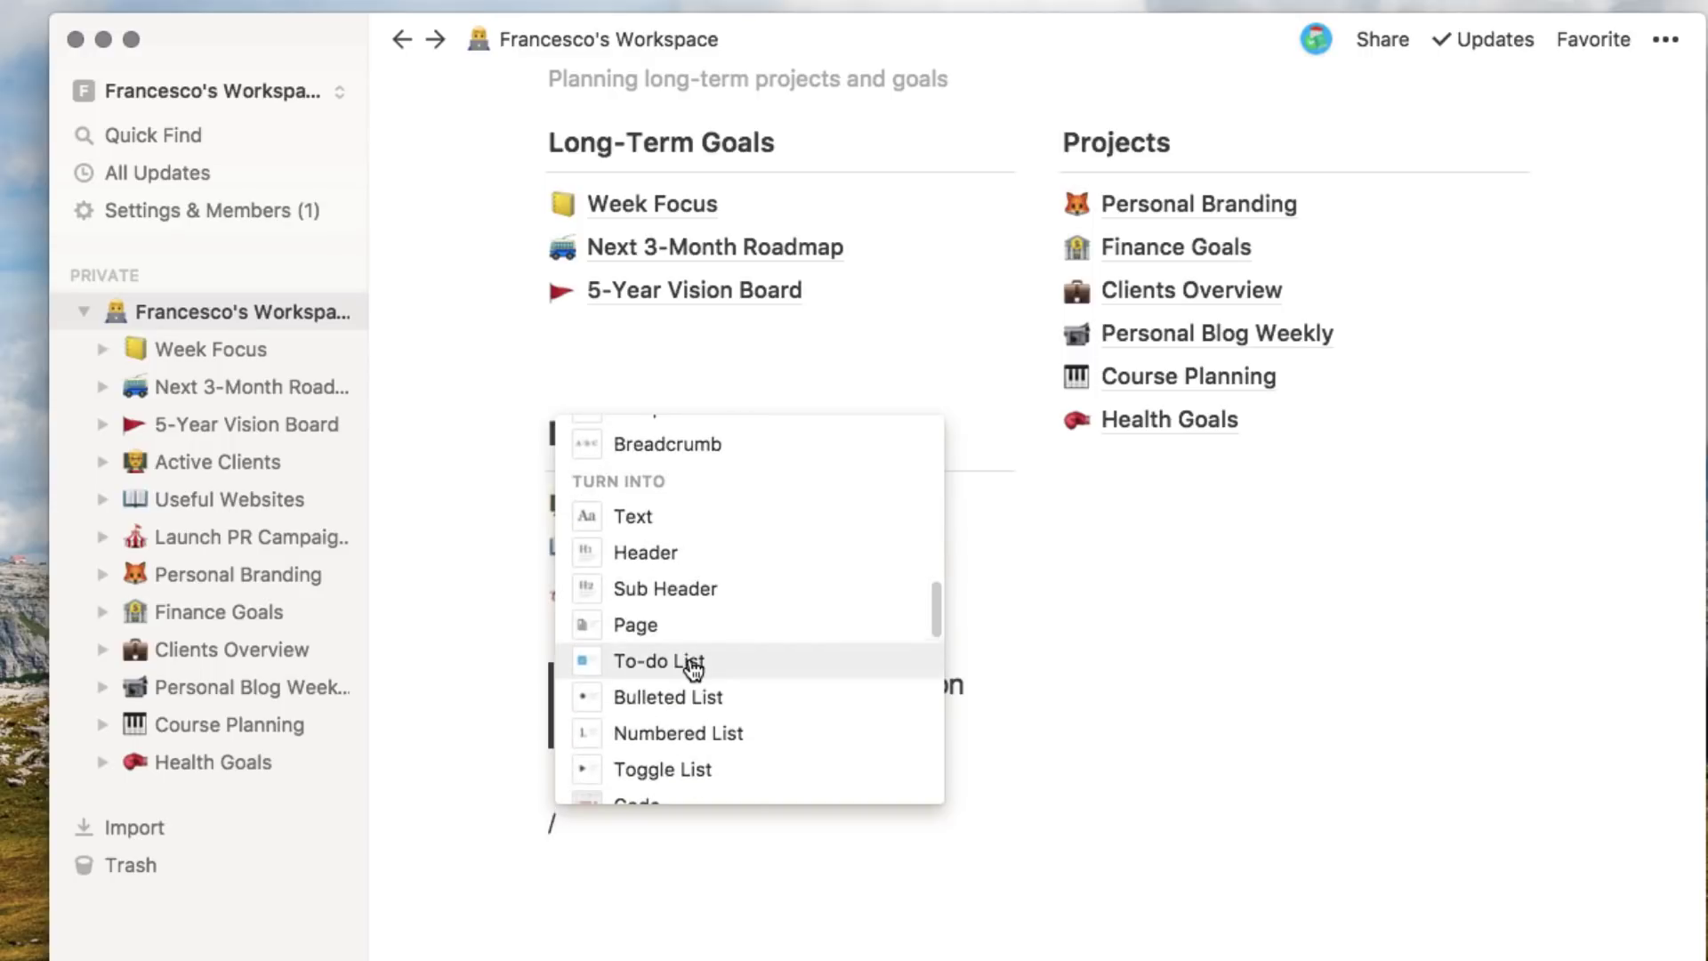
scroll(693, 668, down, 7)
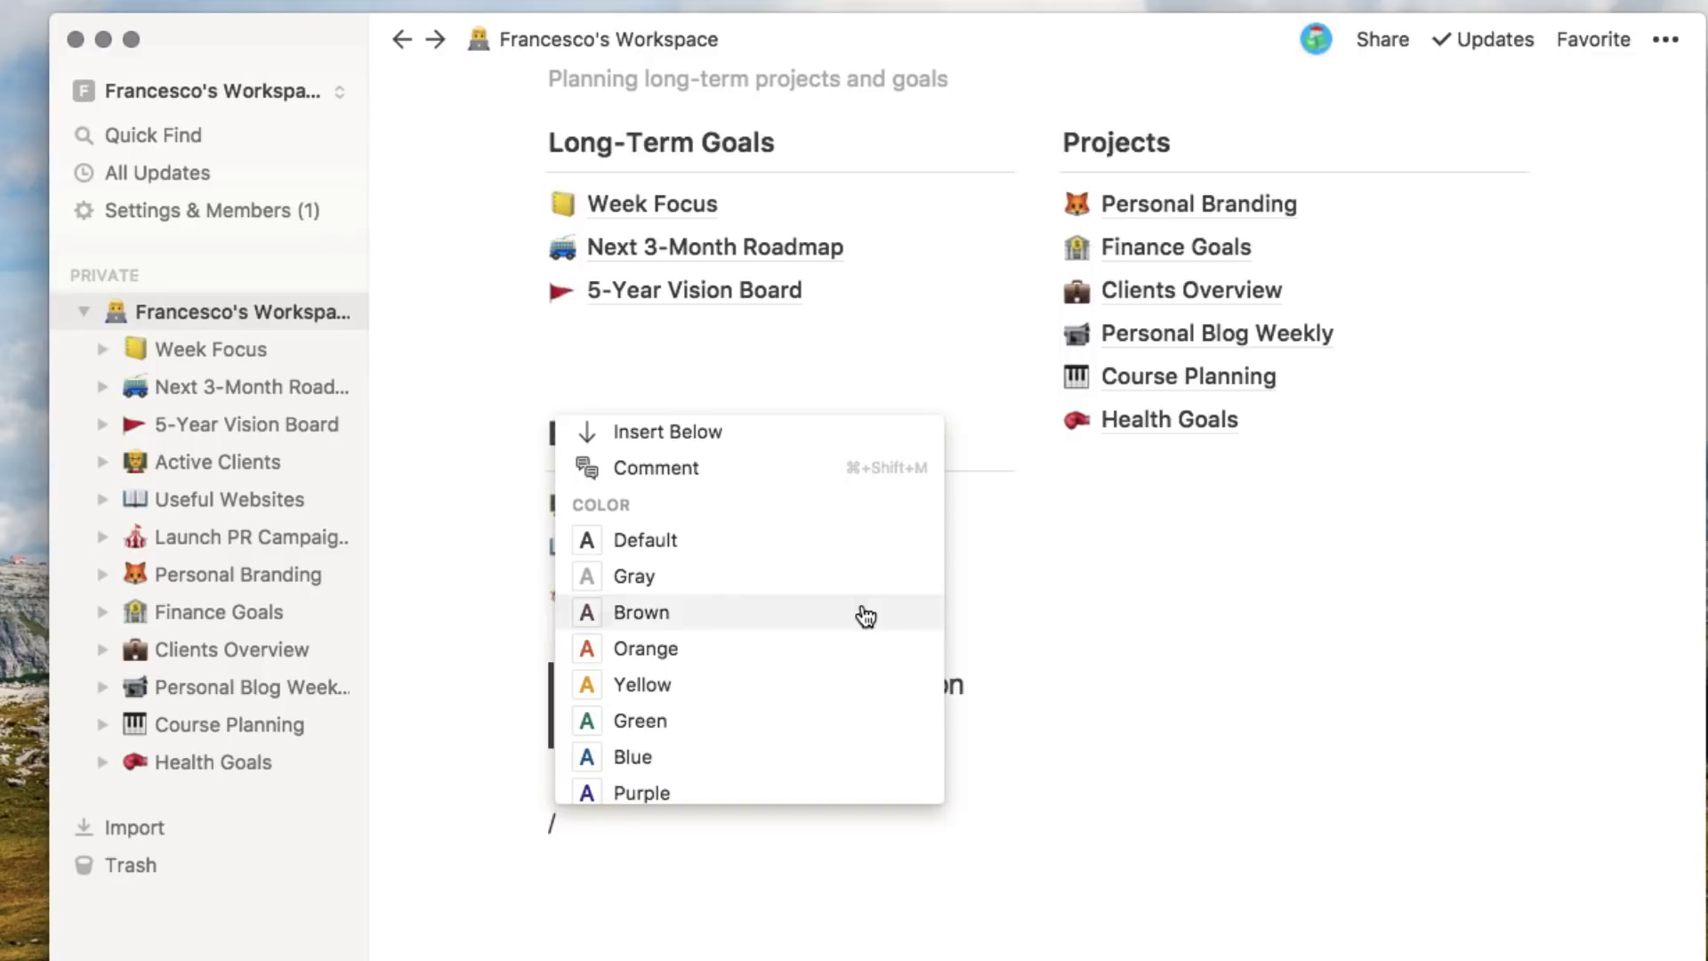
scroll(866, 614, down, 3)
click(938, 736)
scroll(941, 739, up, 6)
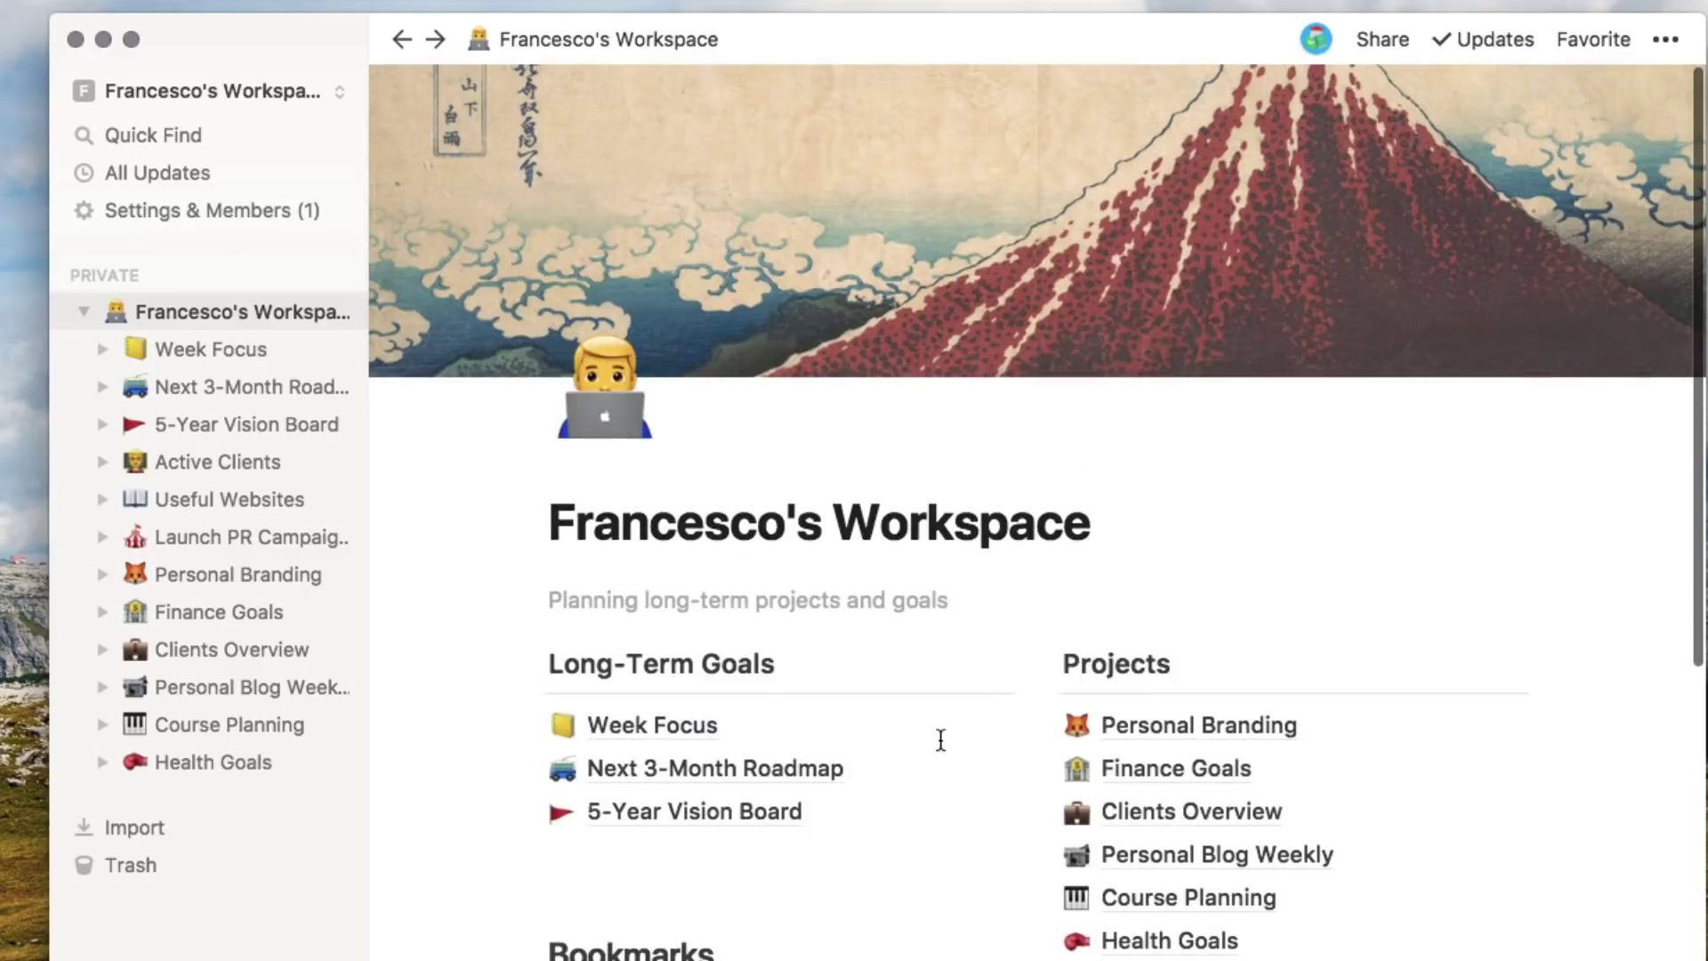
drag(1096, 523, 553, 523)
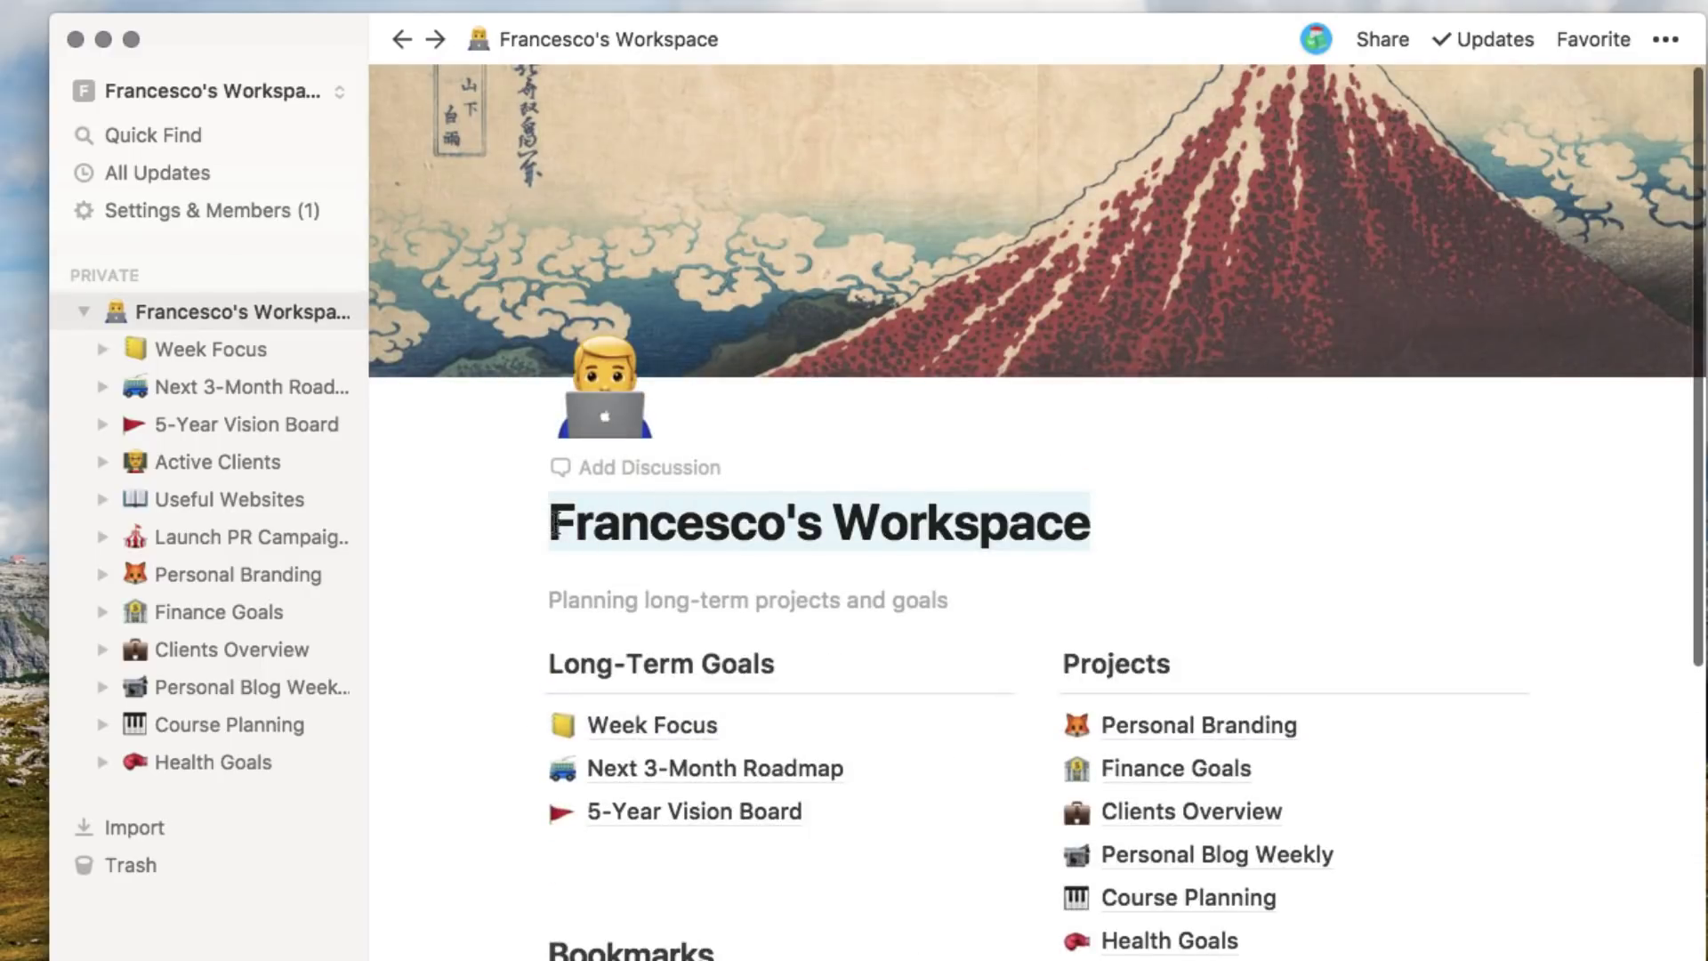
right_click(665, 533)
key(Escape)
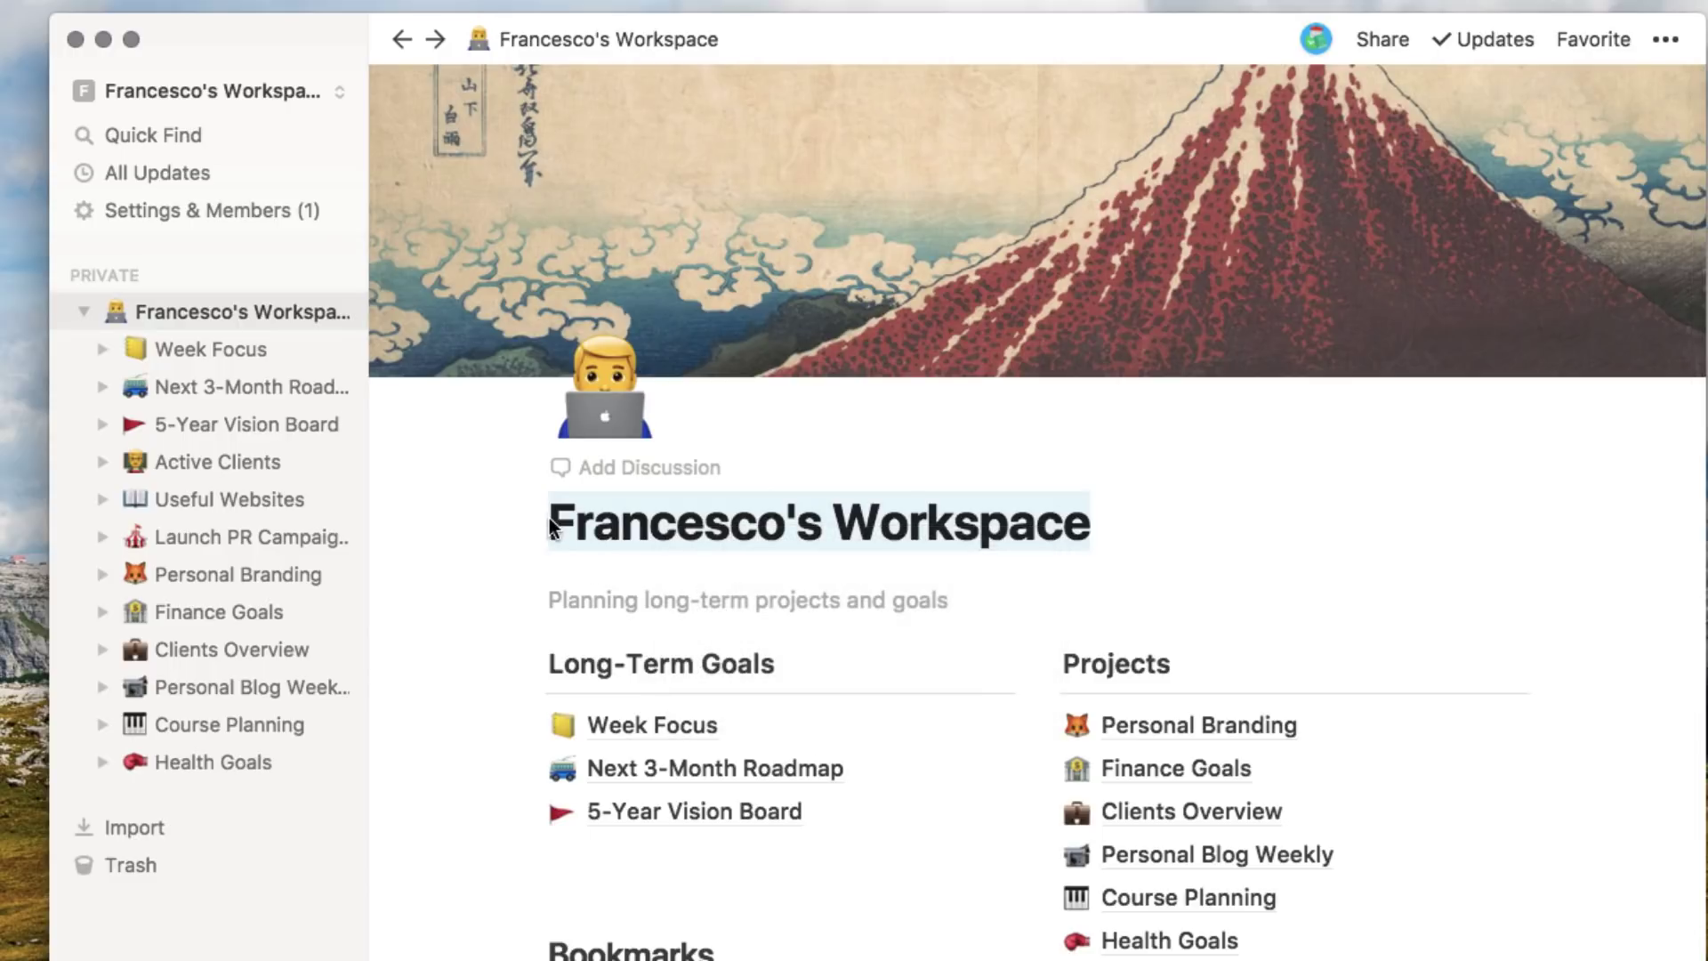
click(550, 525)
text(/)
key(BackSpace)
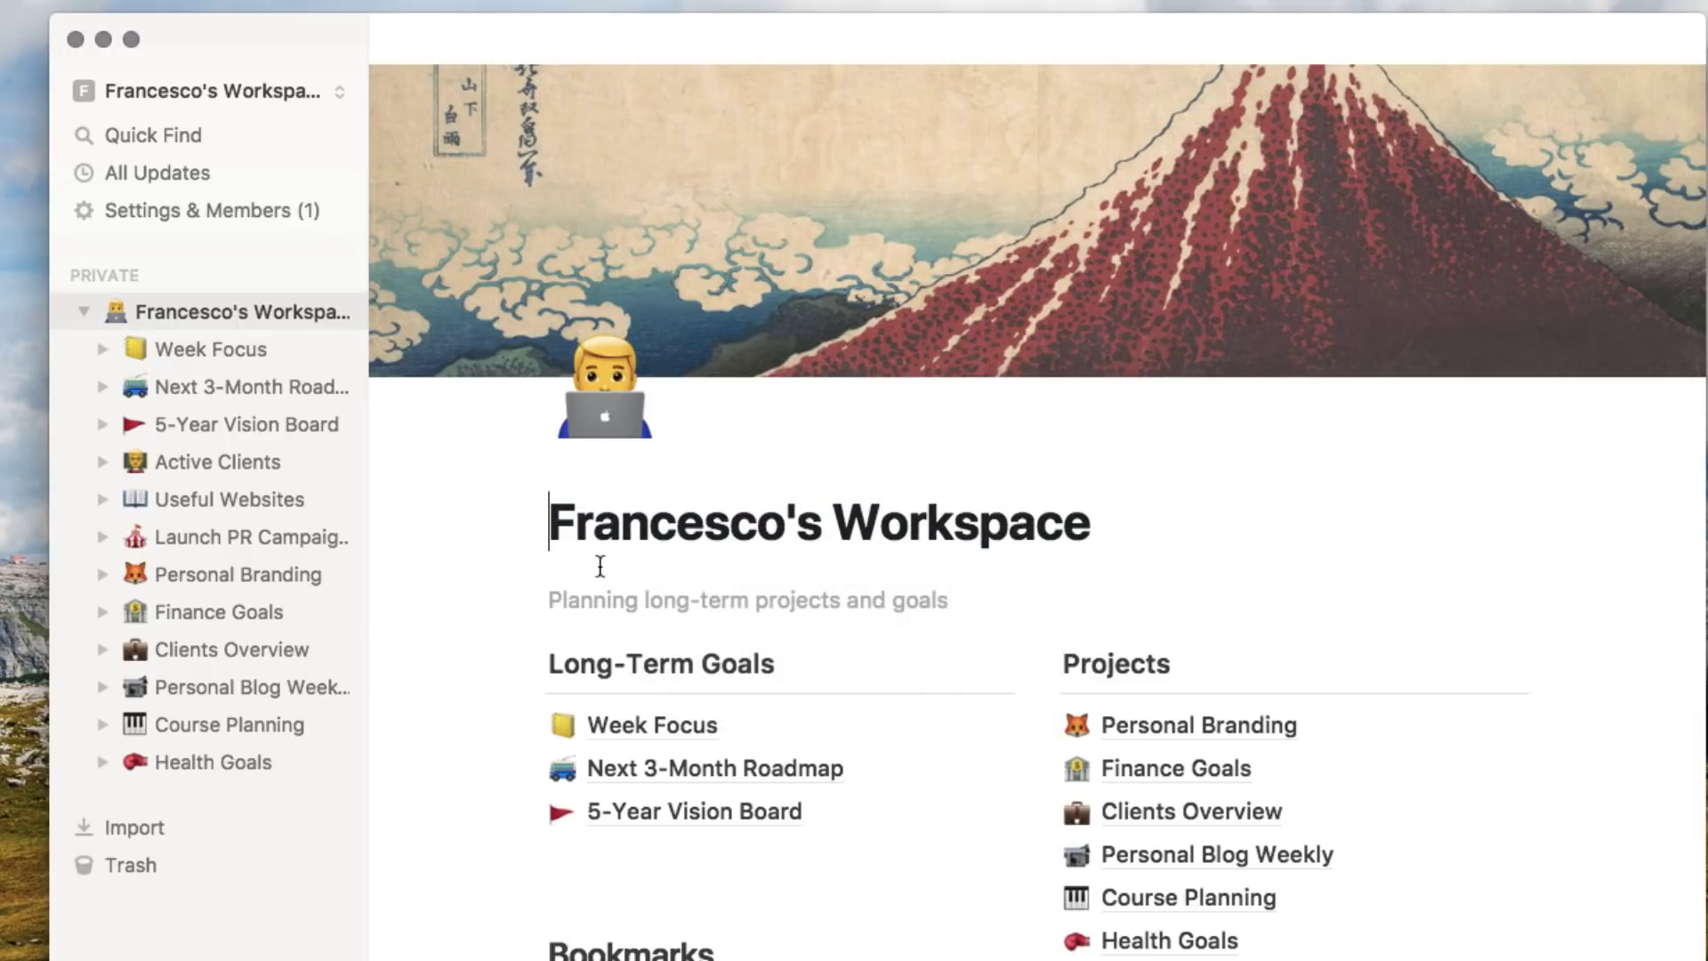
- Open the block commands on the empty line below the Seneca quote, view the background color options, and dismiss the list
scroll(634, 623, down, 7)
click(633, 716)
text(/)
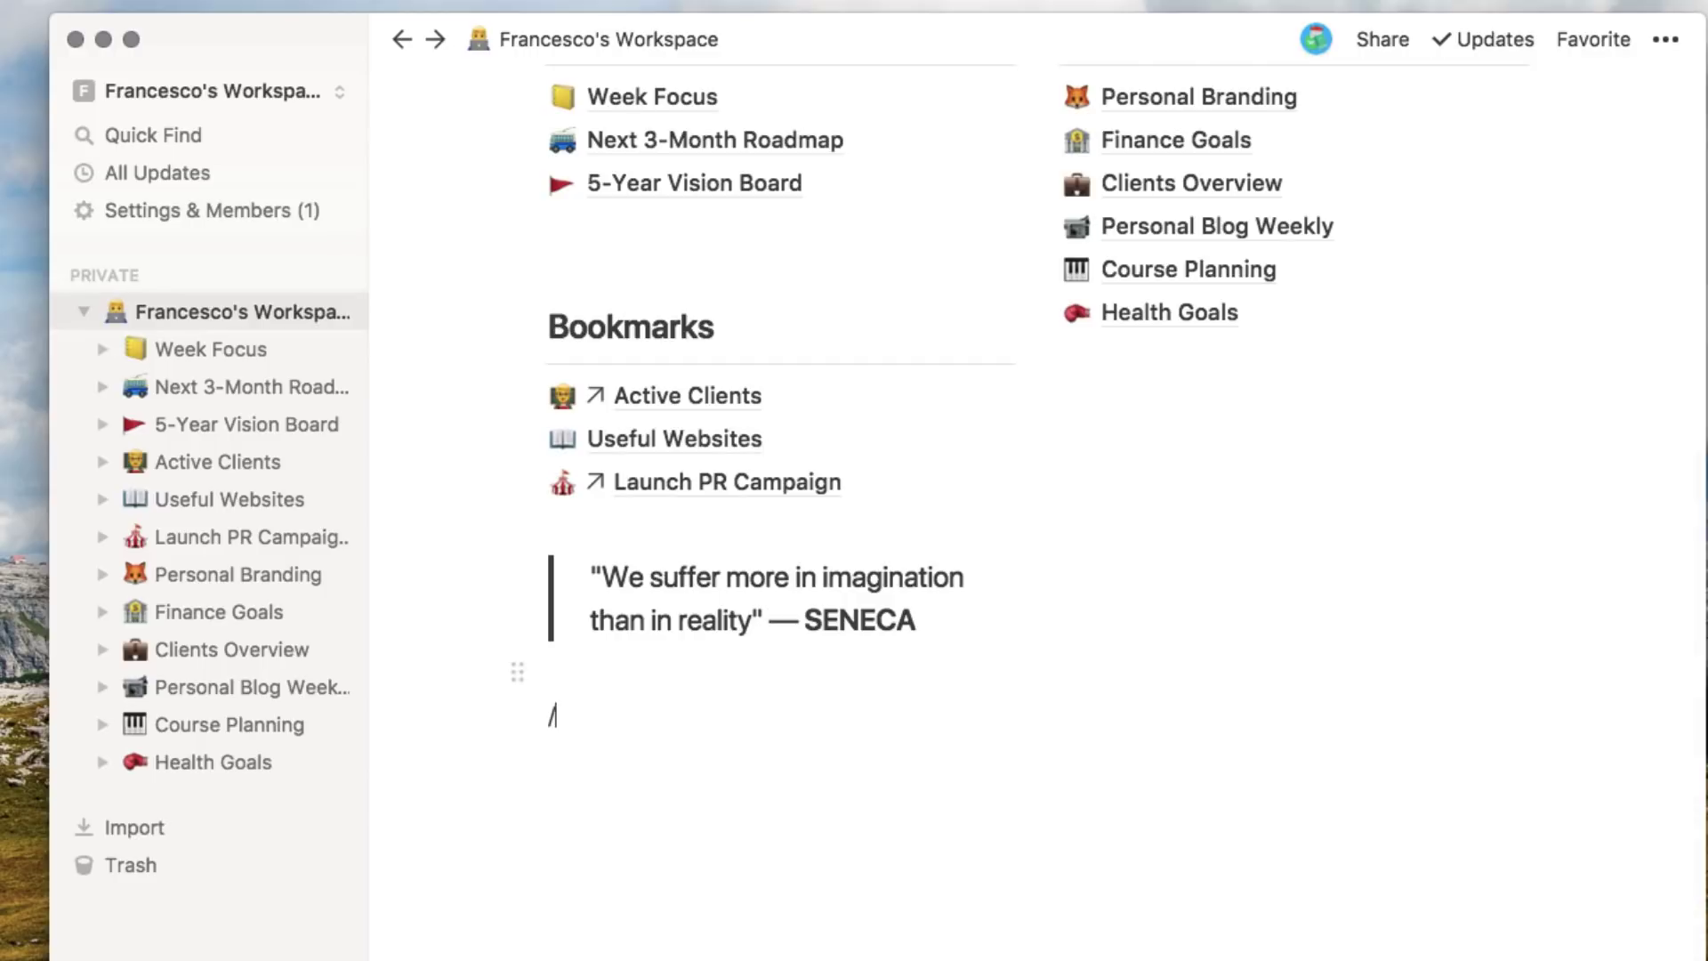
scroll(570, 531, down, 10)
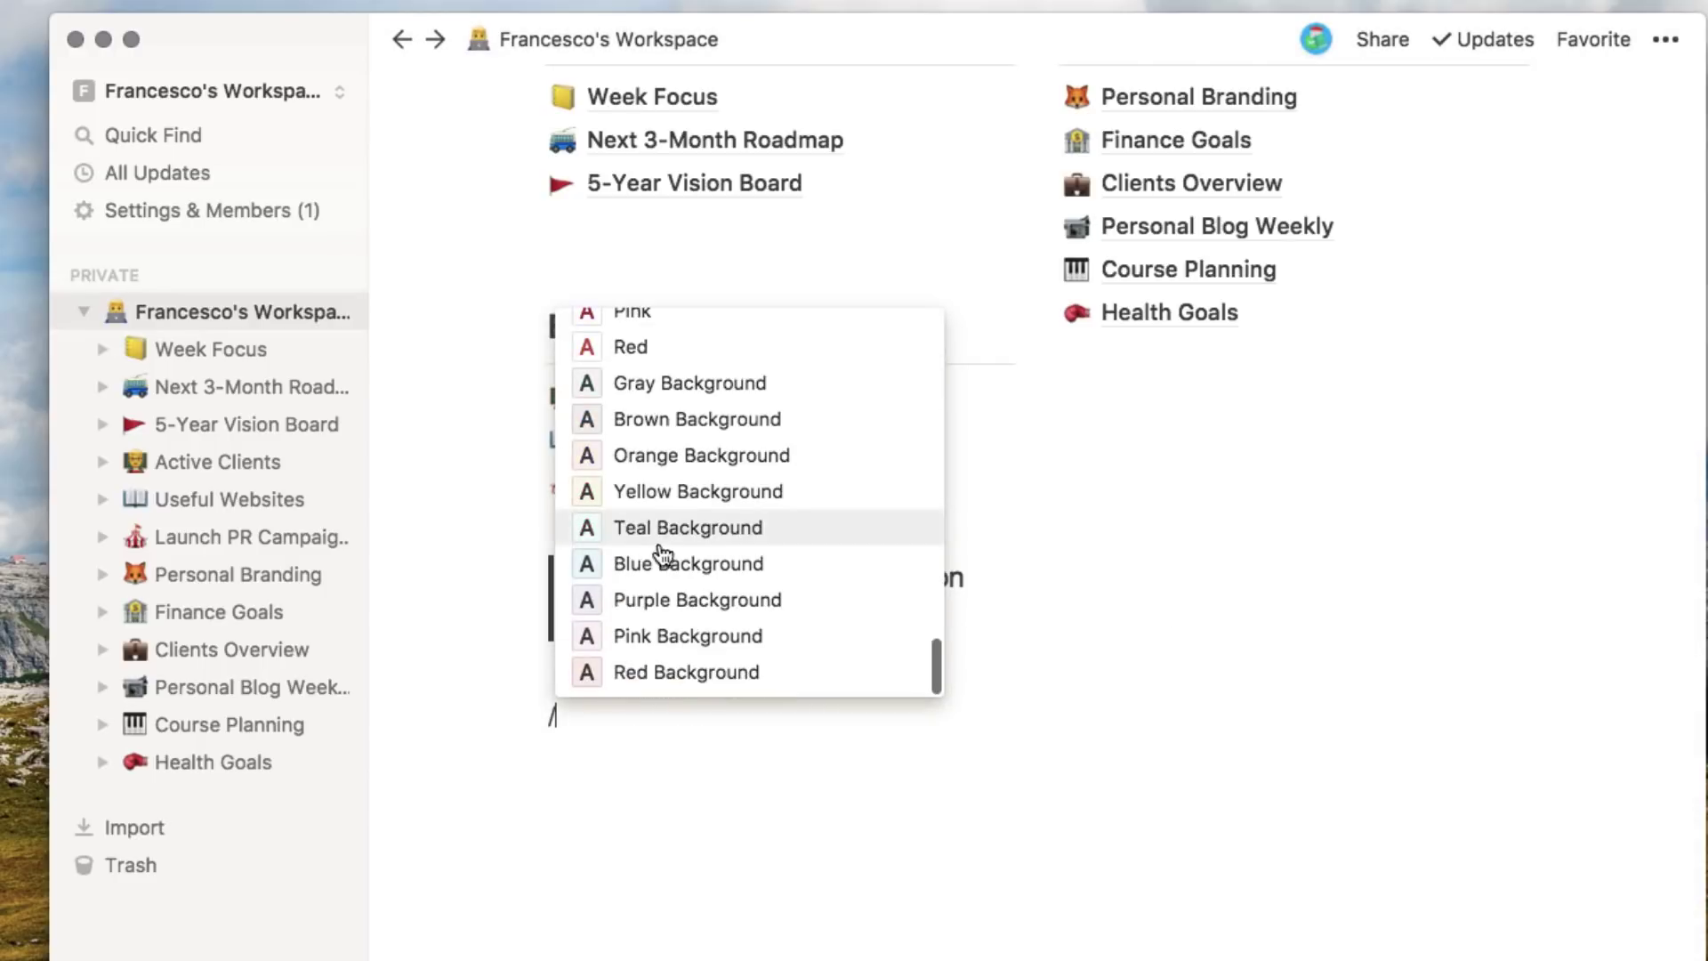
key(BackSpace)
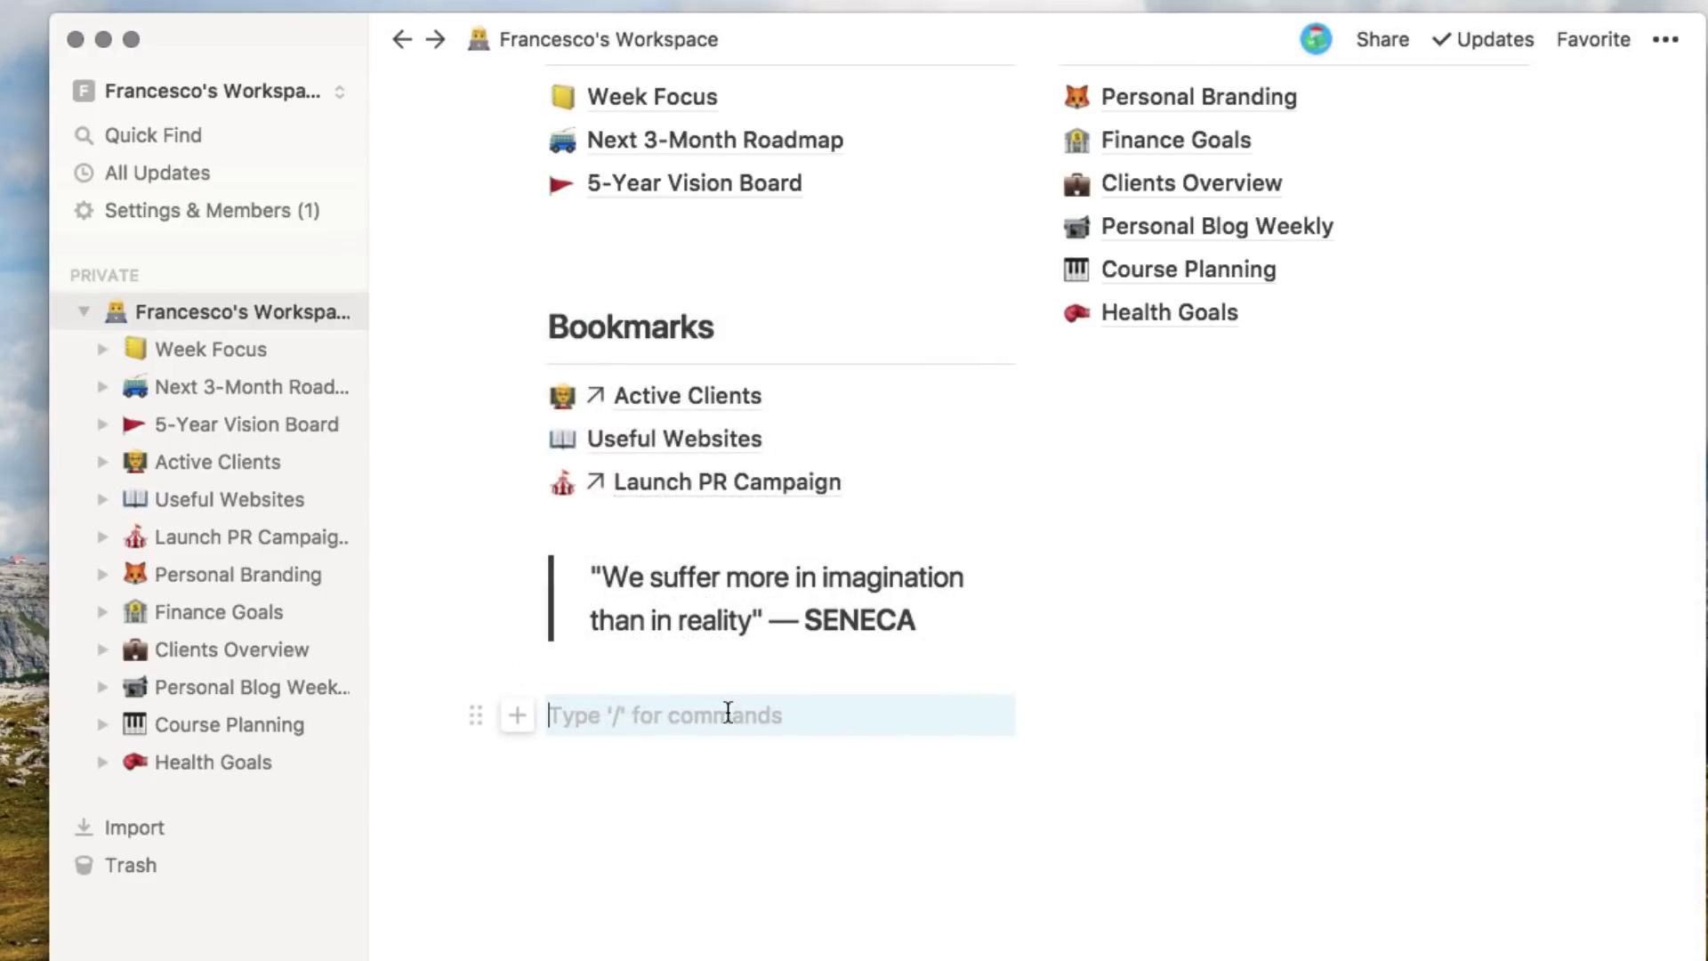
click(1112, 738)
- Set the Seneca quote block's text color to Blue by filtering its block actions for "blu"
scroll(856, 687, up, 1)
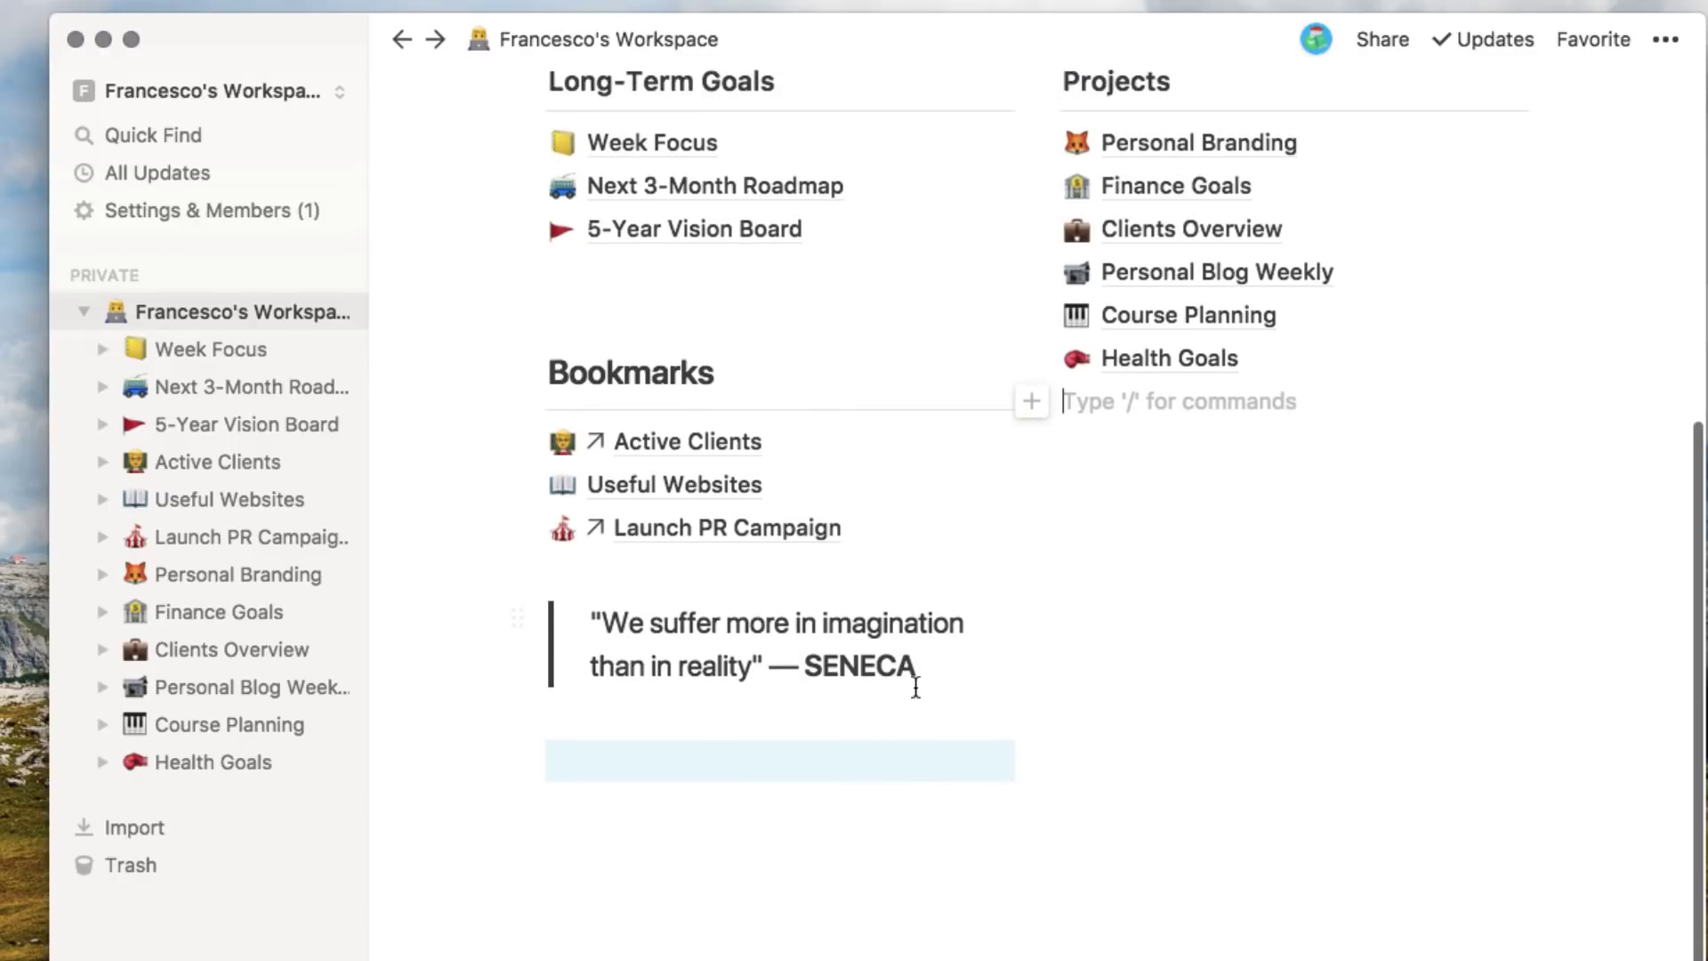
drag(917, 669, 588, 614)
click(517, 618)
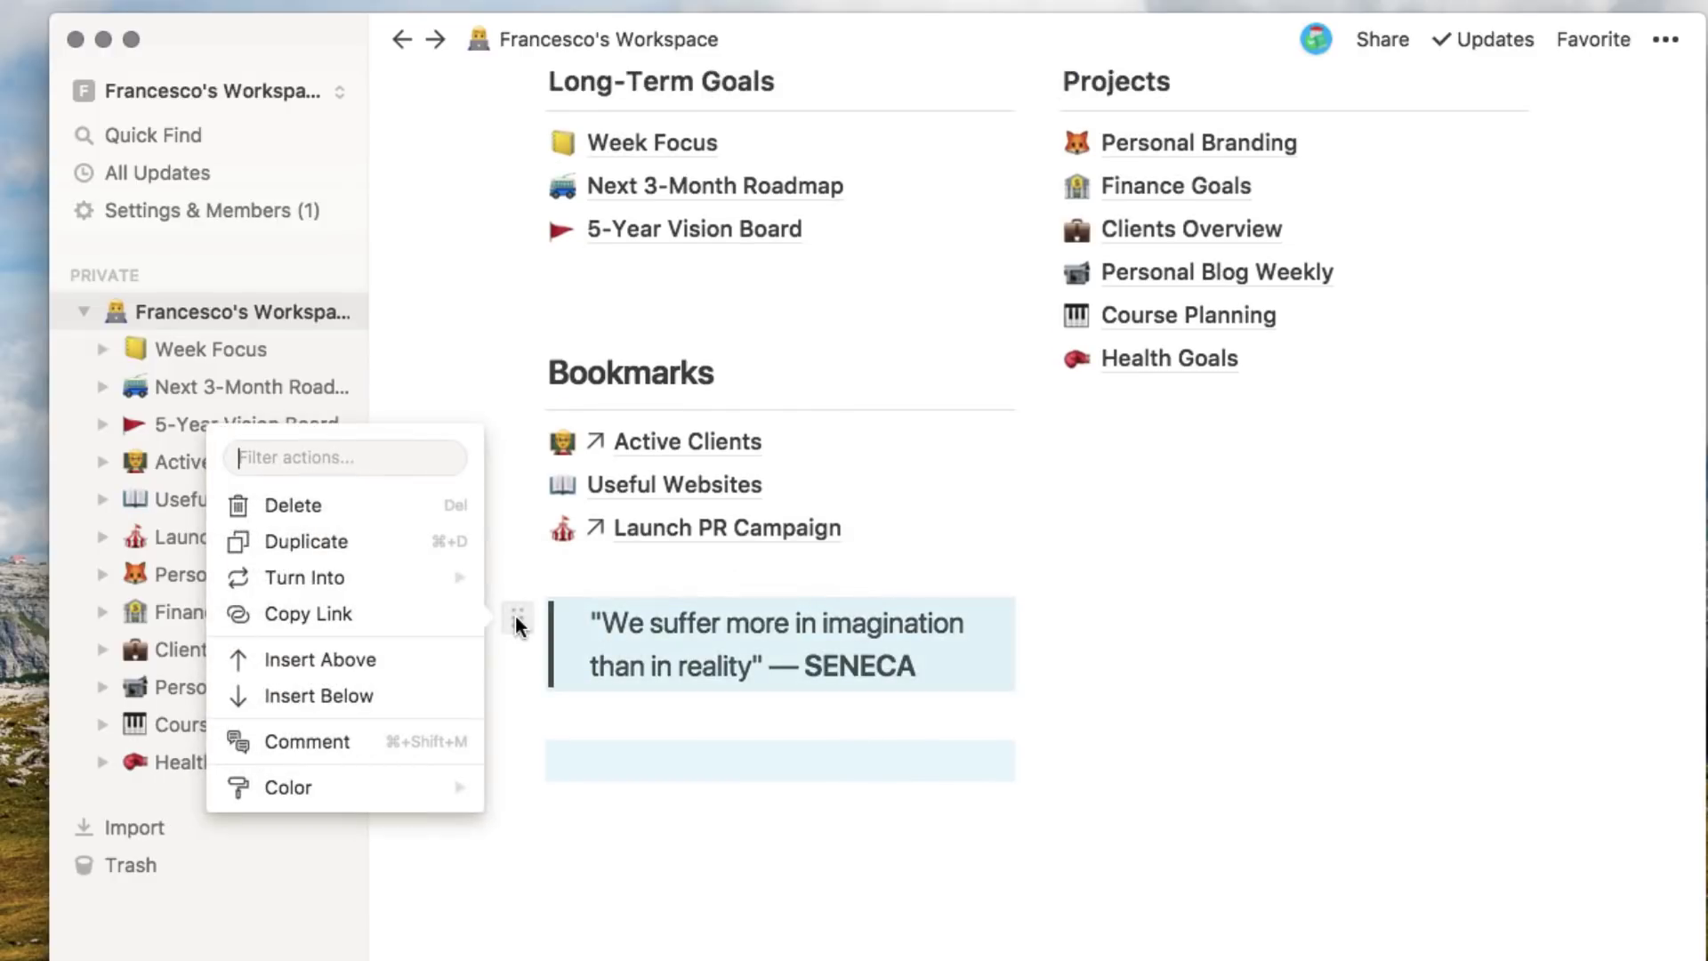
text(blu)
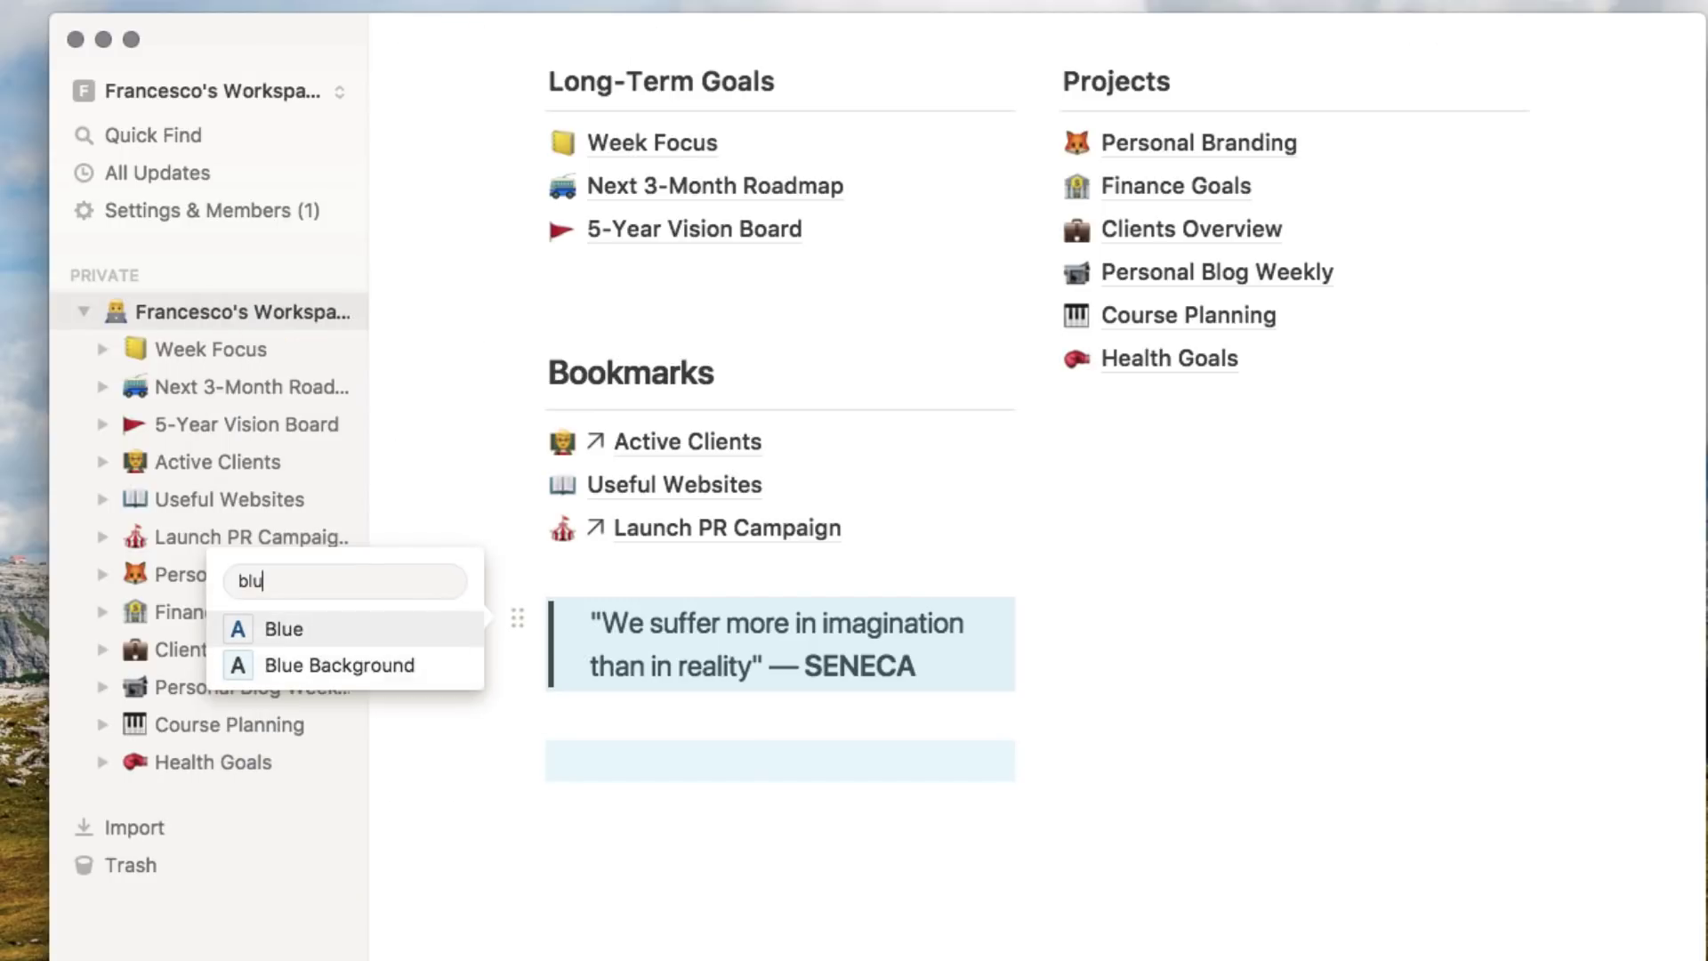
key(Return)
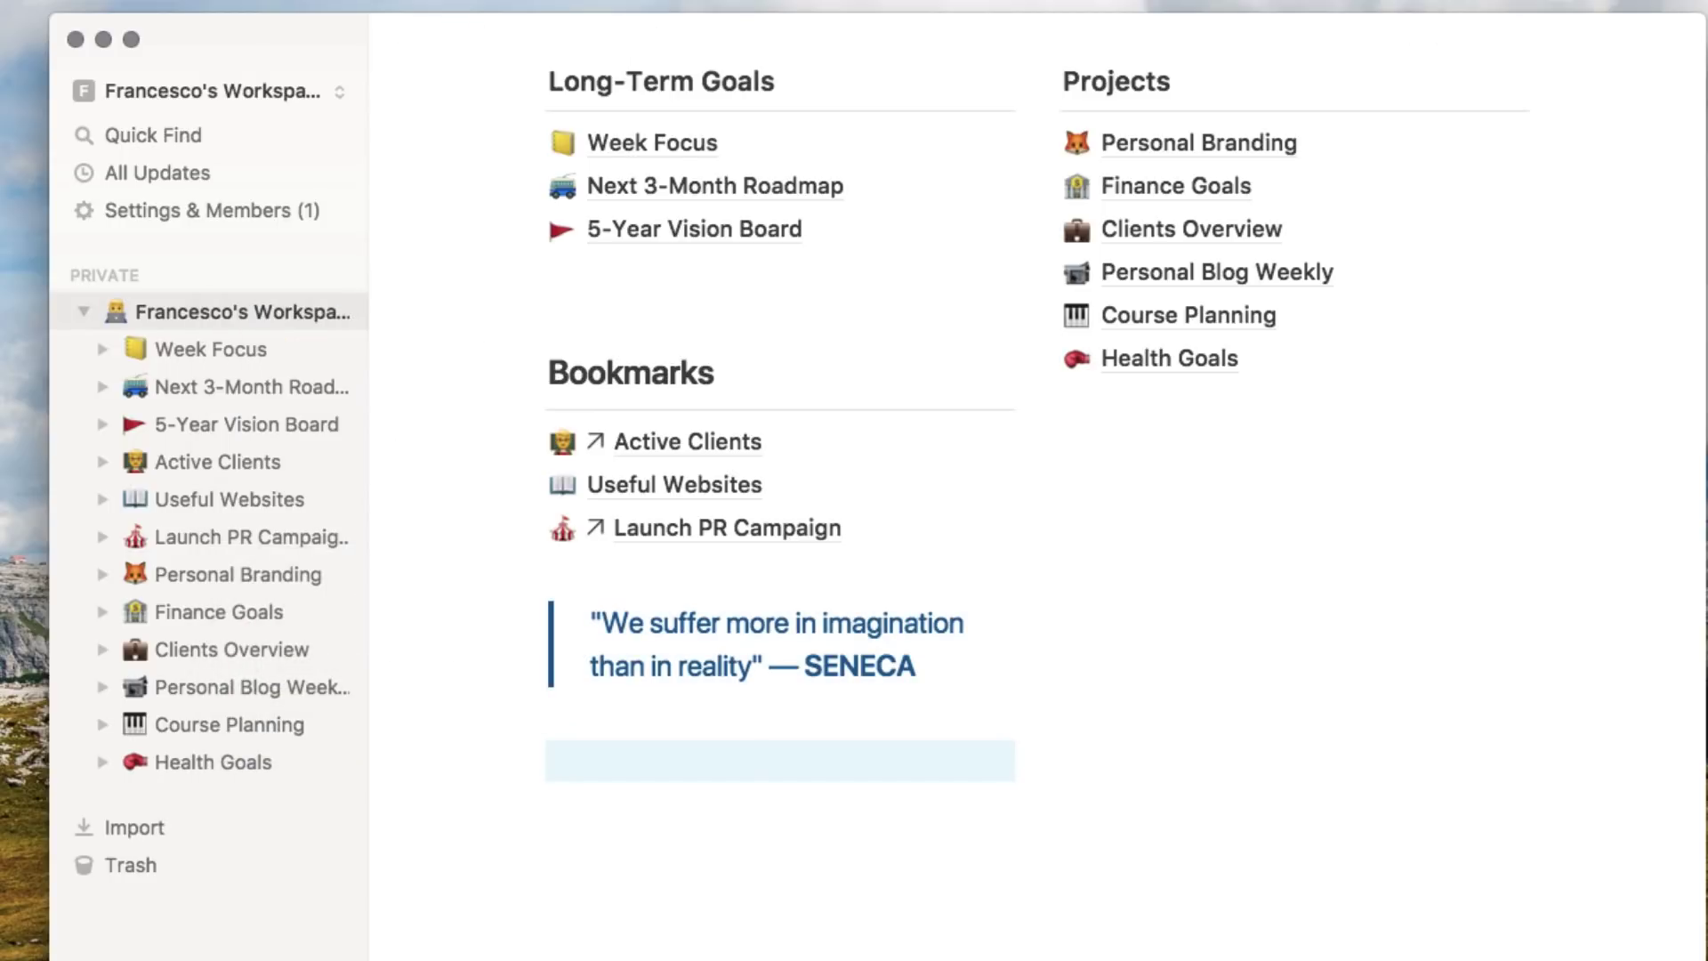
- Apply the Pink Background color to the Seneca quote block and deselect it
drag(984, 676, 550, 601)
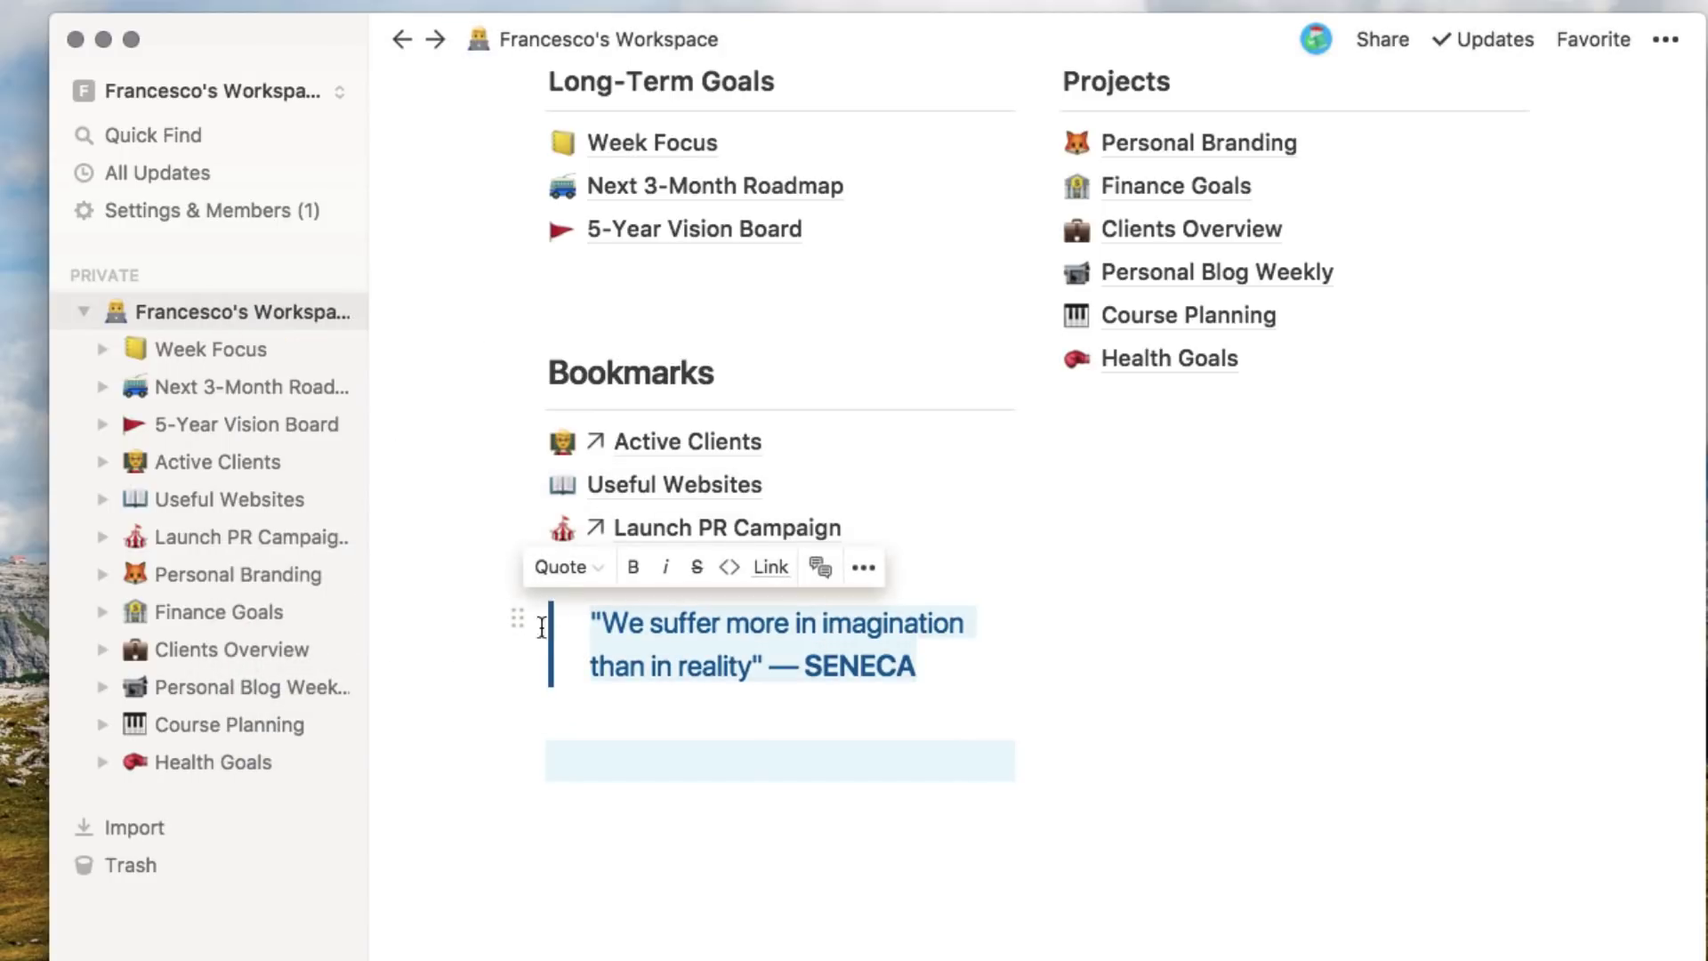
click(514, 631)
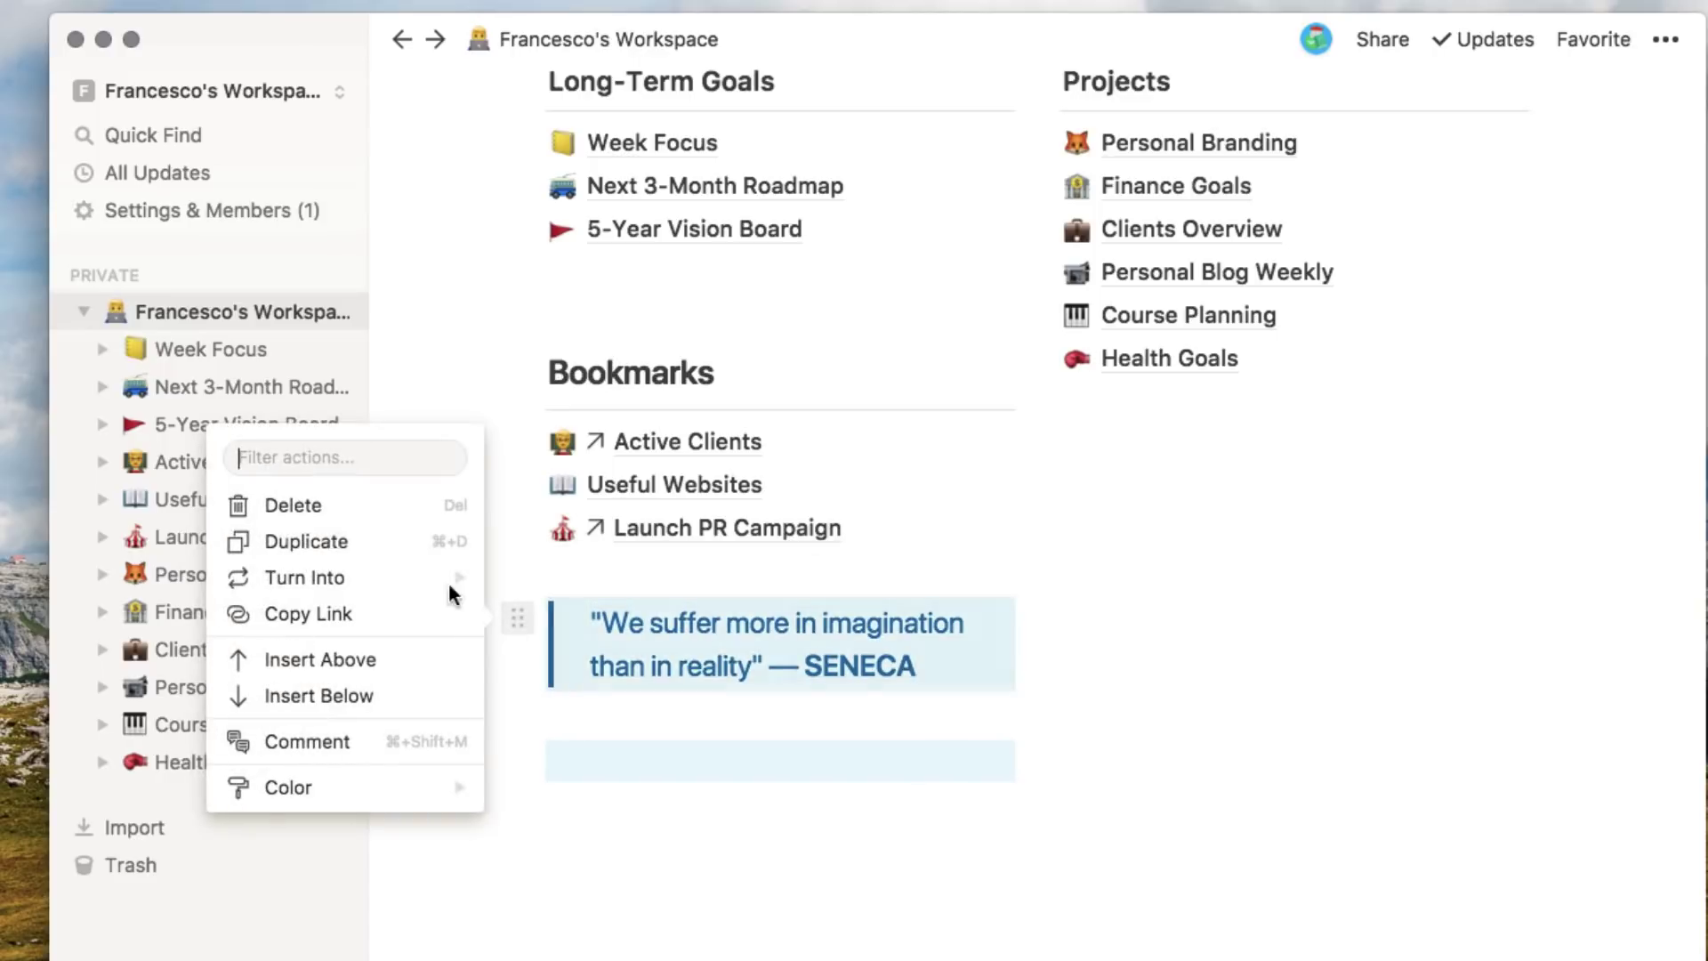
text(b)
key(BackSpace)
text(pink)
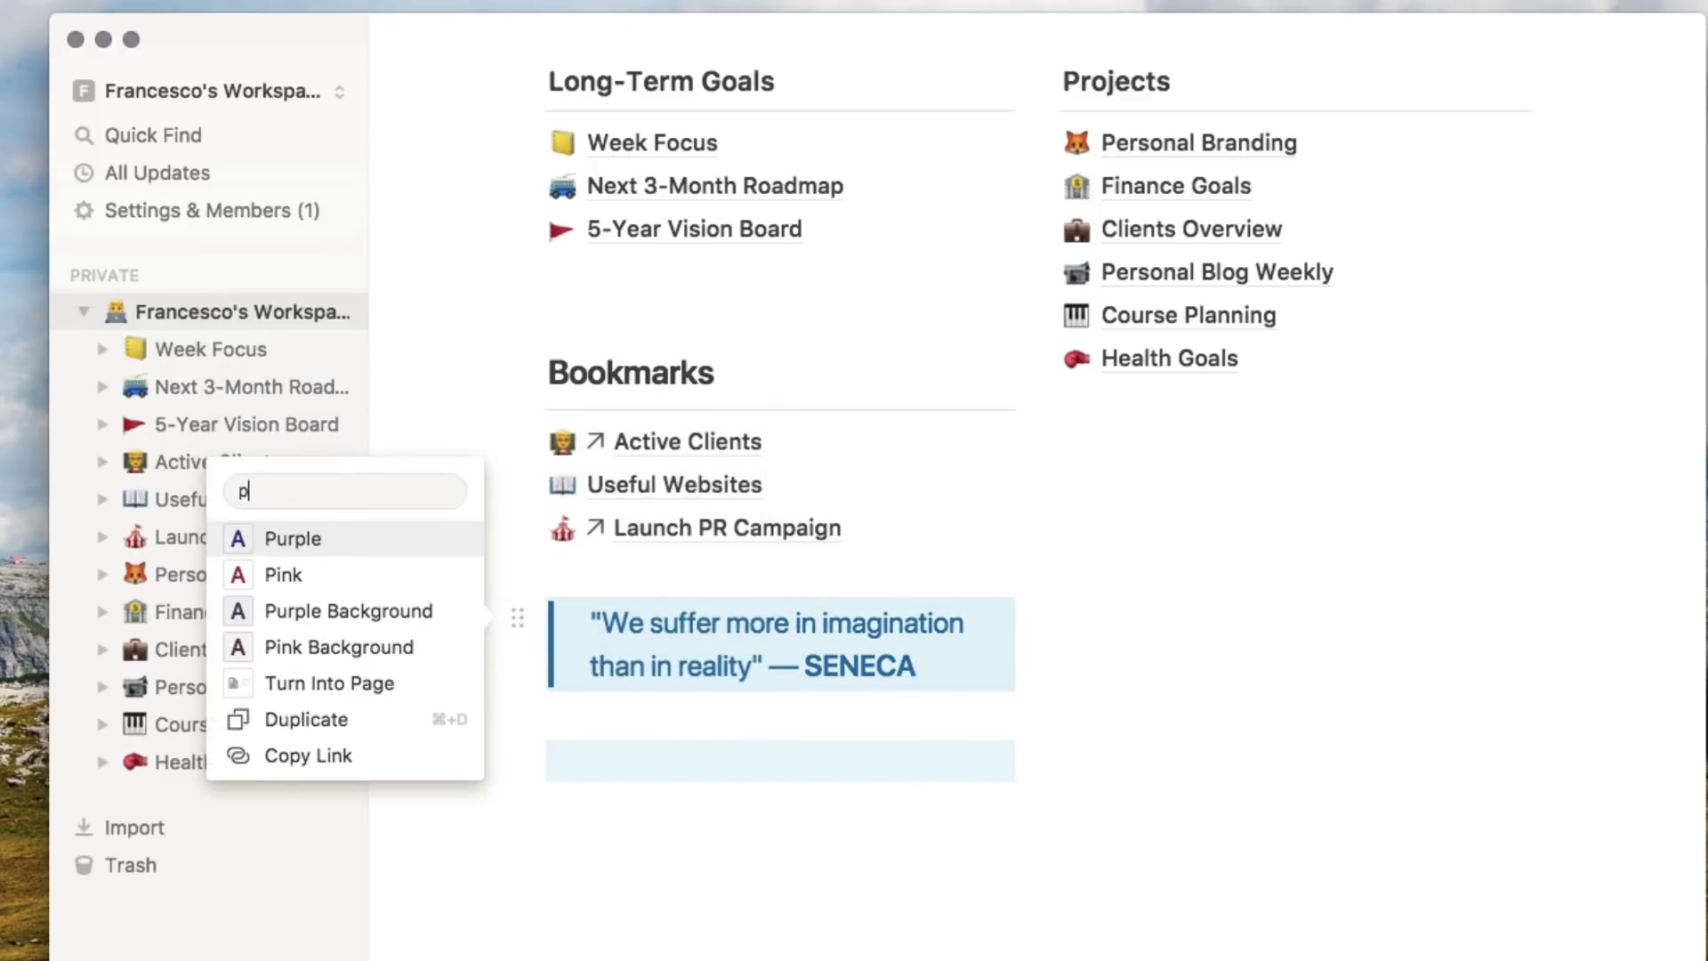
key(Down)
key(Return)
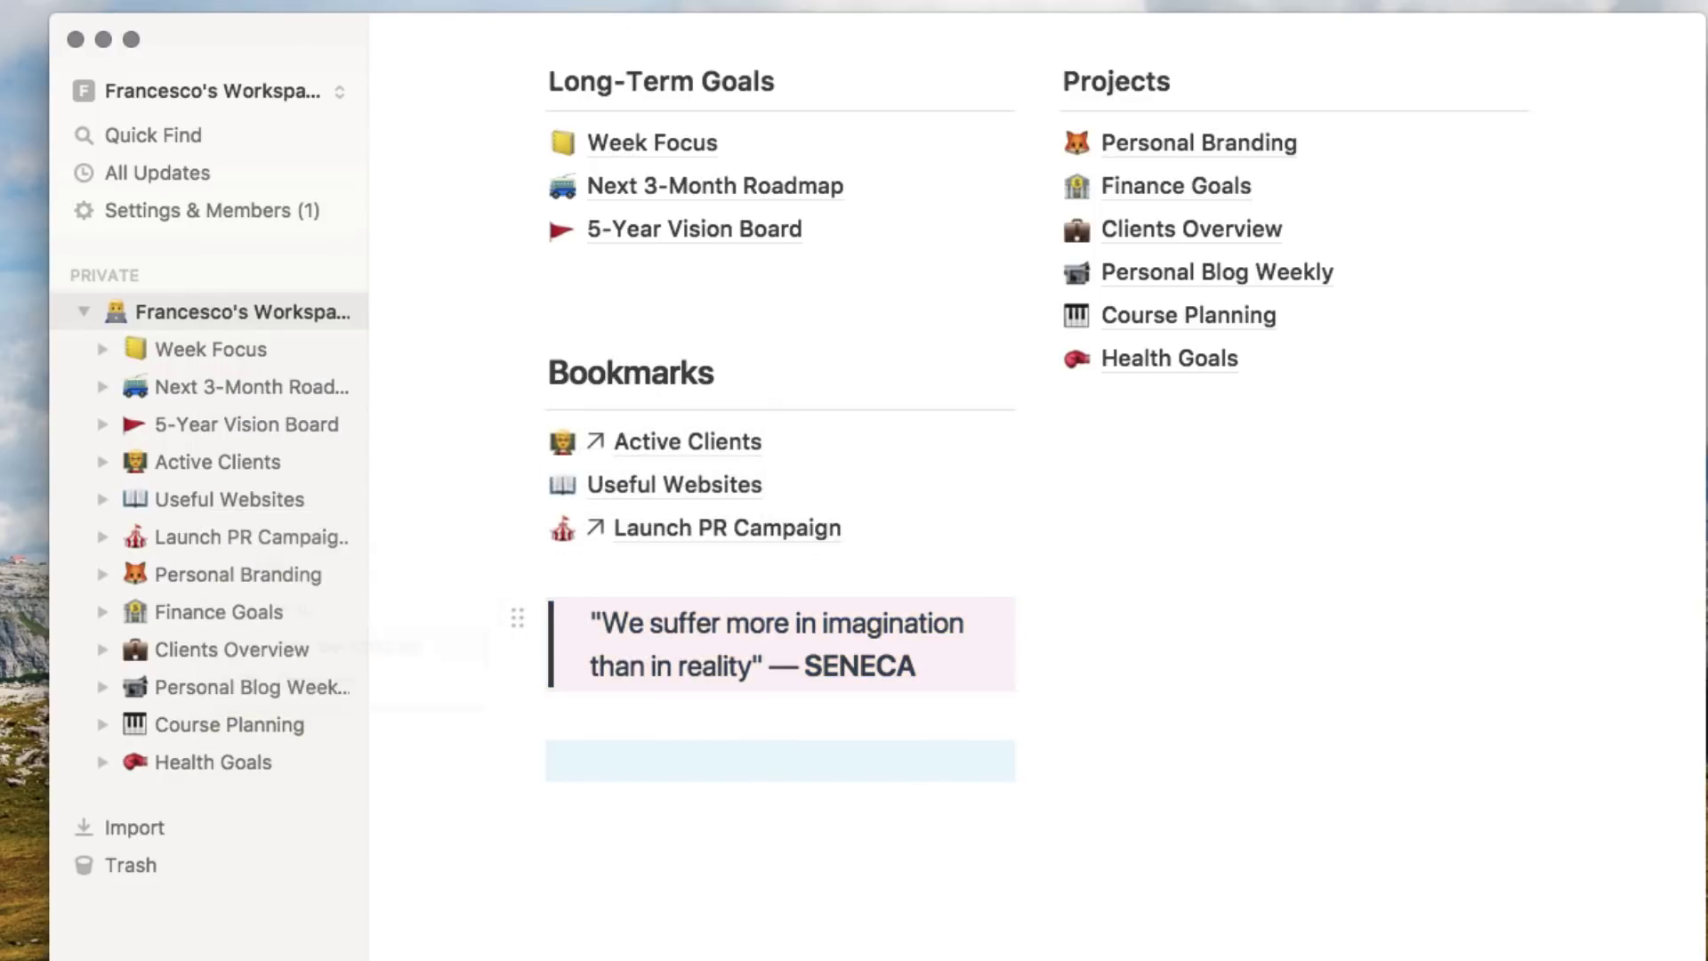
click(1128, 507)
- View the Personal Branding project page and return to the workspace home page
scroll(967, 645, up, 3)
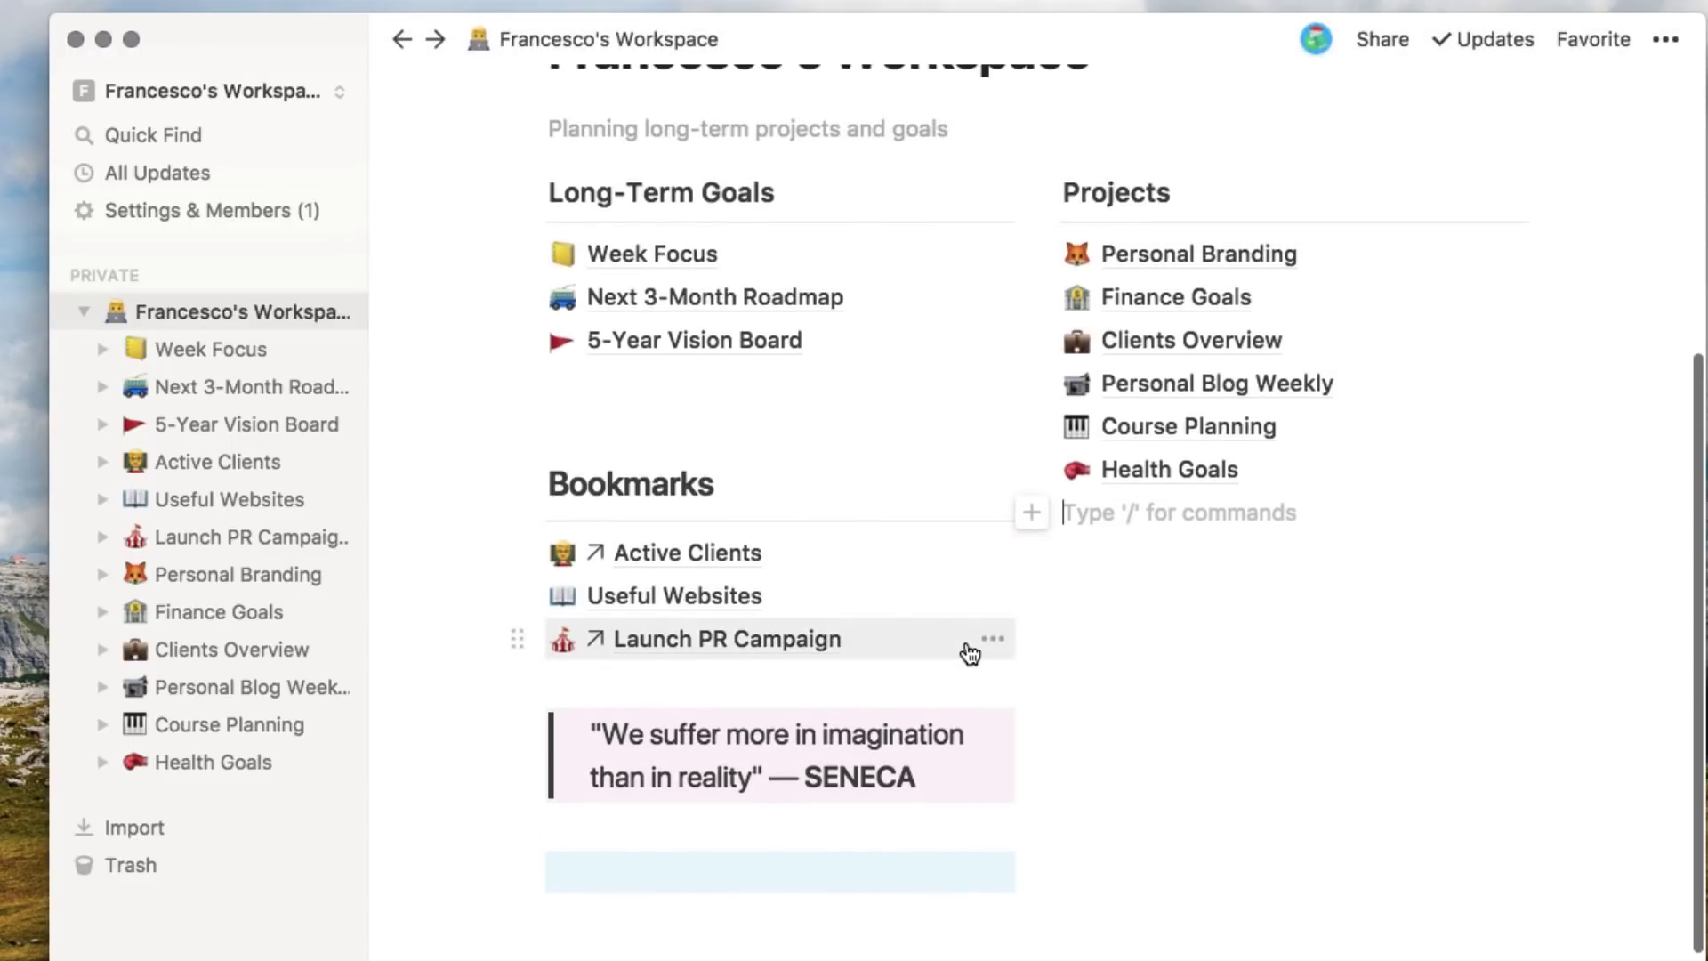
scroll(1163, 690, up, 5)
click(1326, 577)
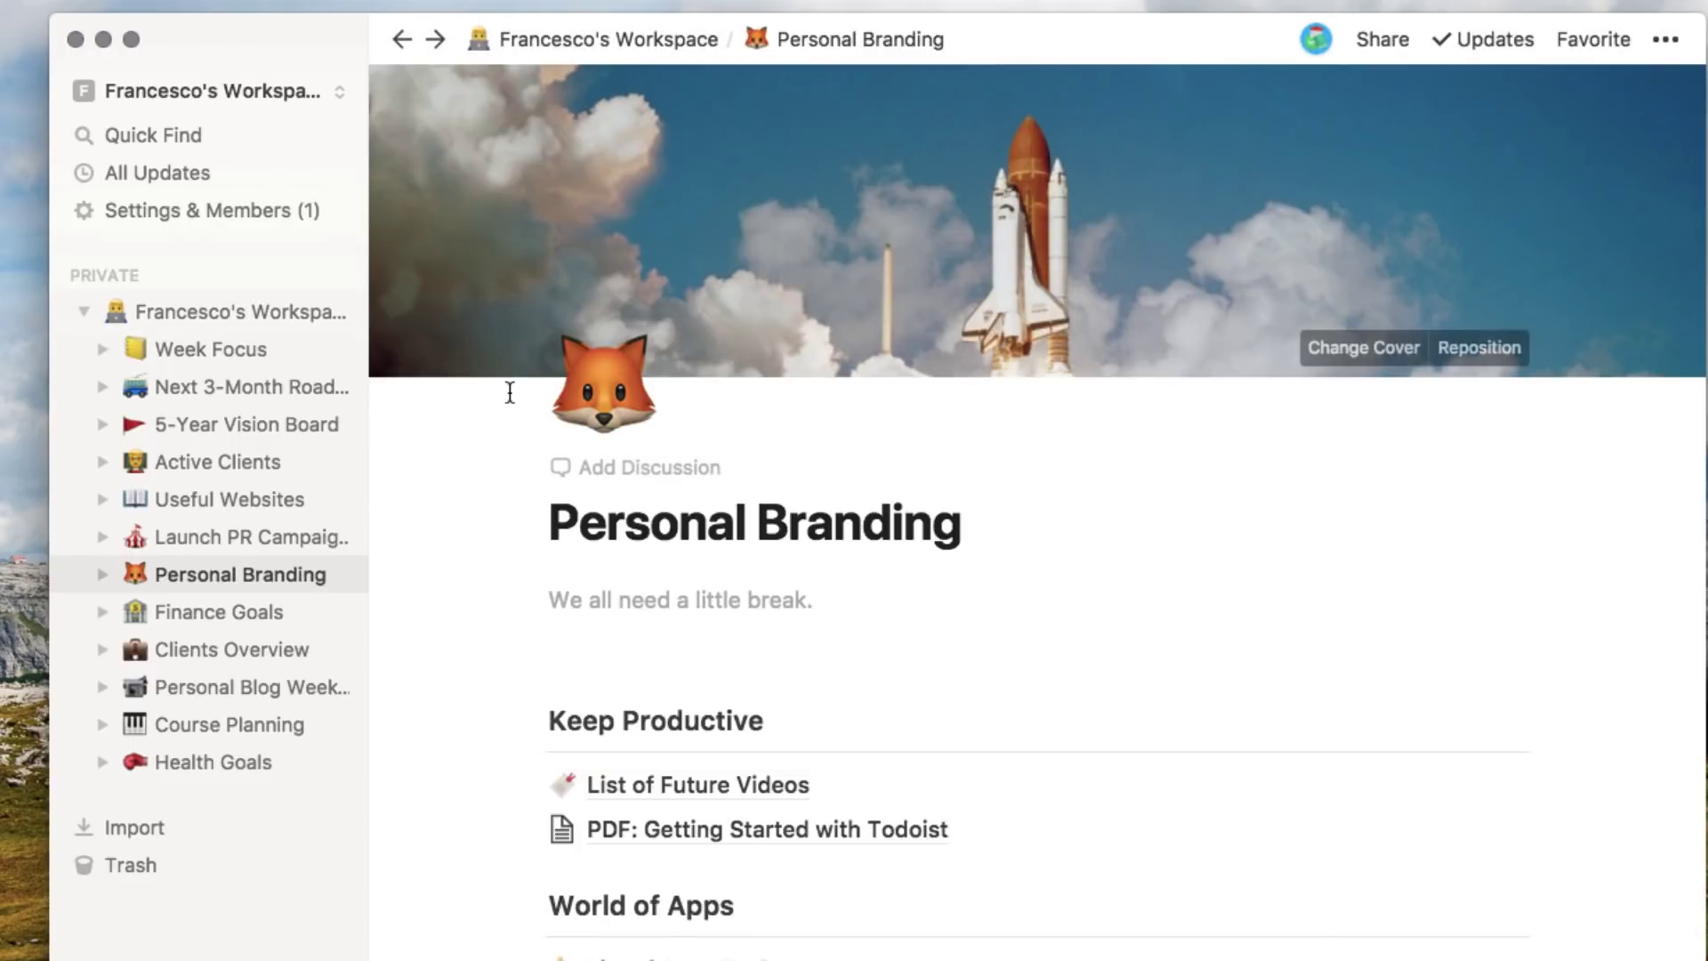
click(412, 44)
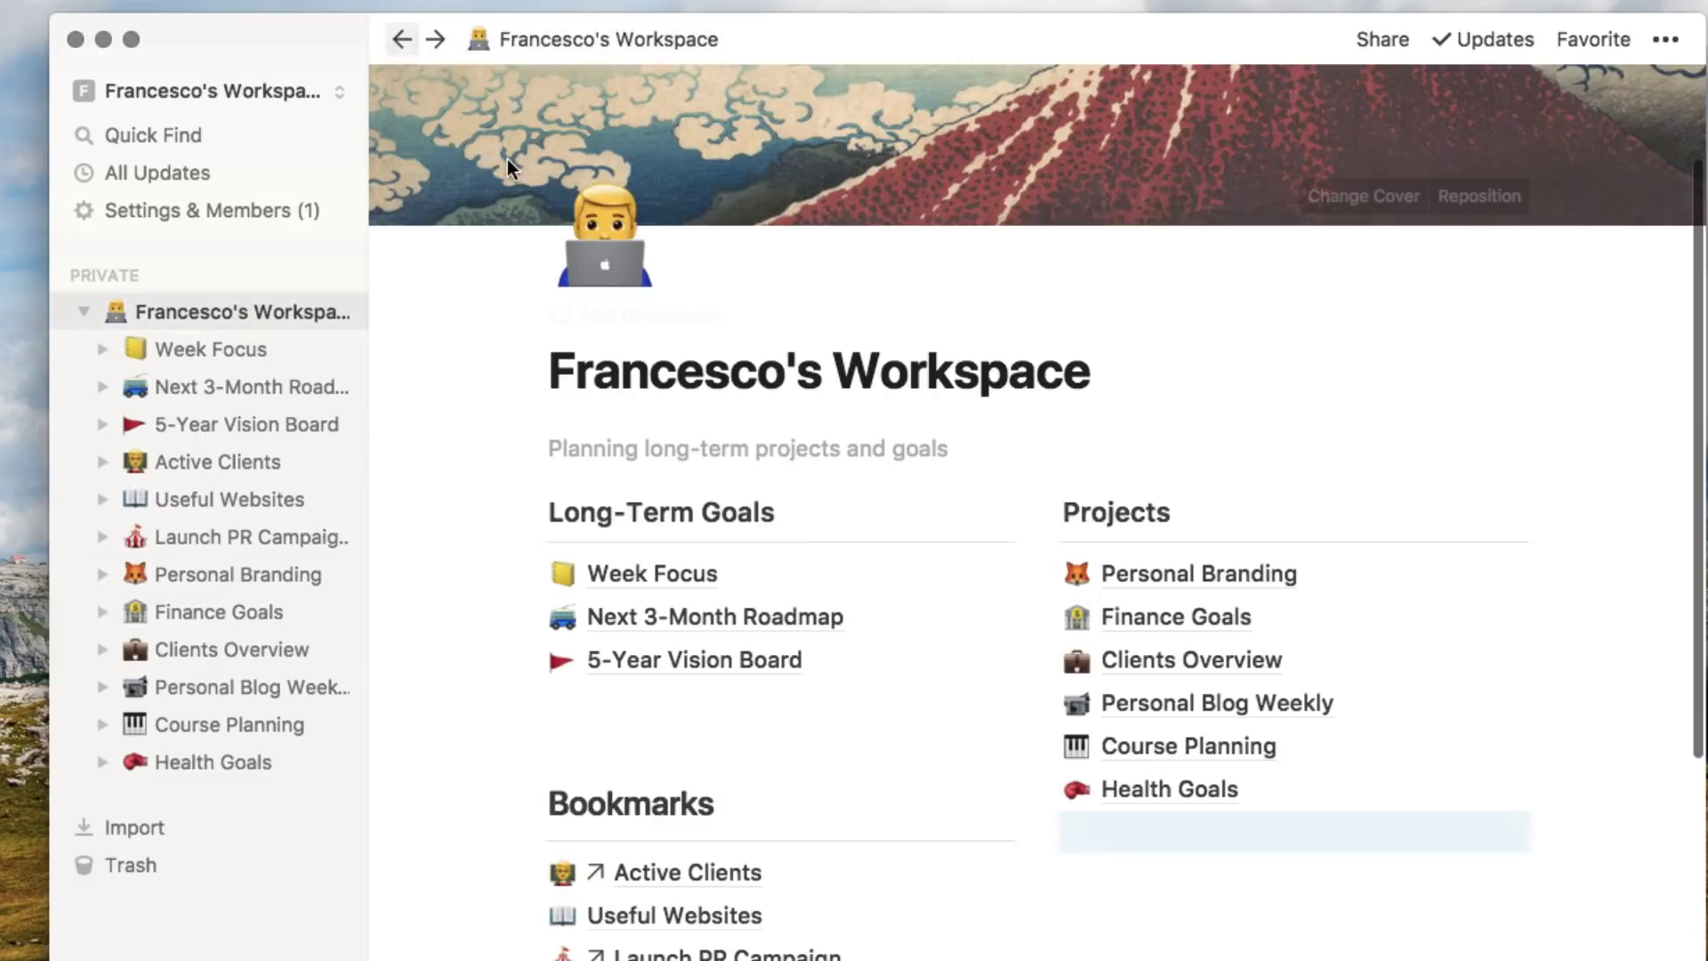
- Open the All Updates feed and review the recent edits made across the workspace pages
click(217, 171)
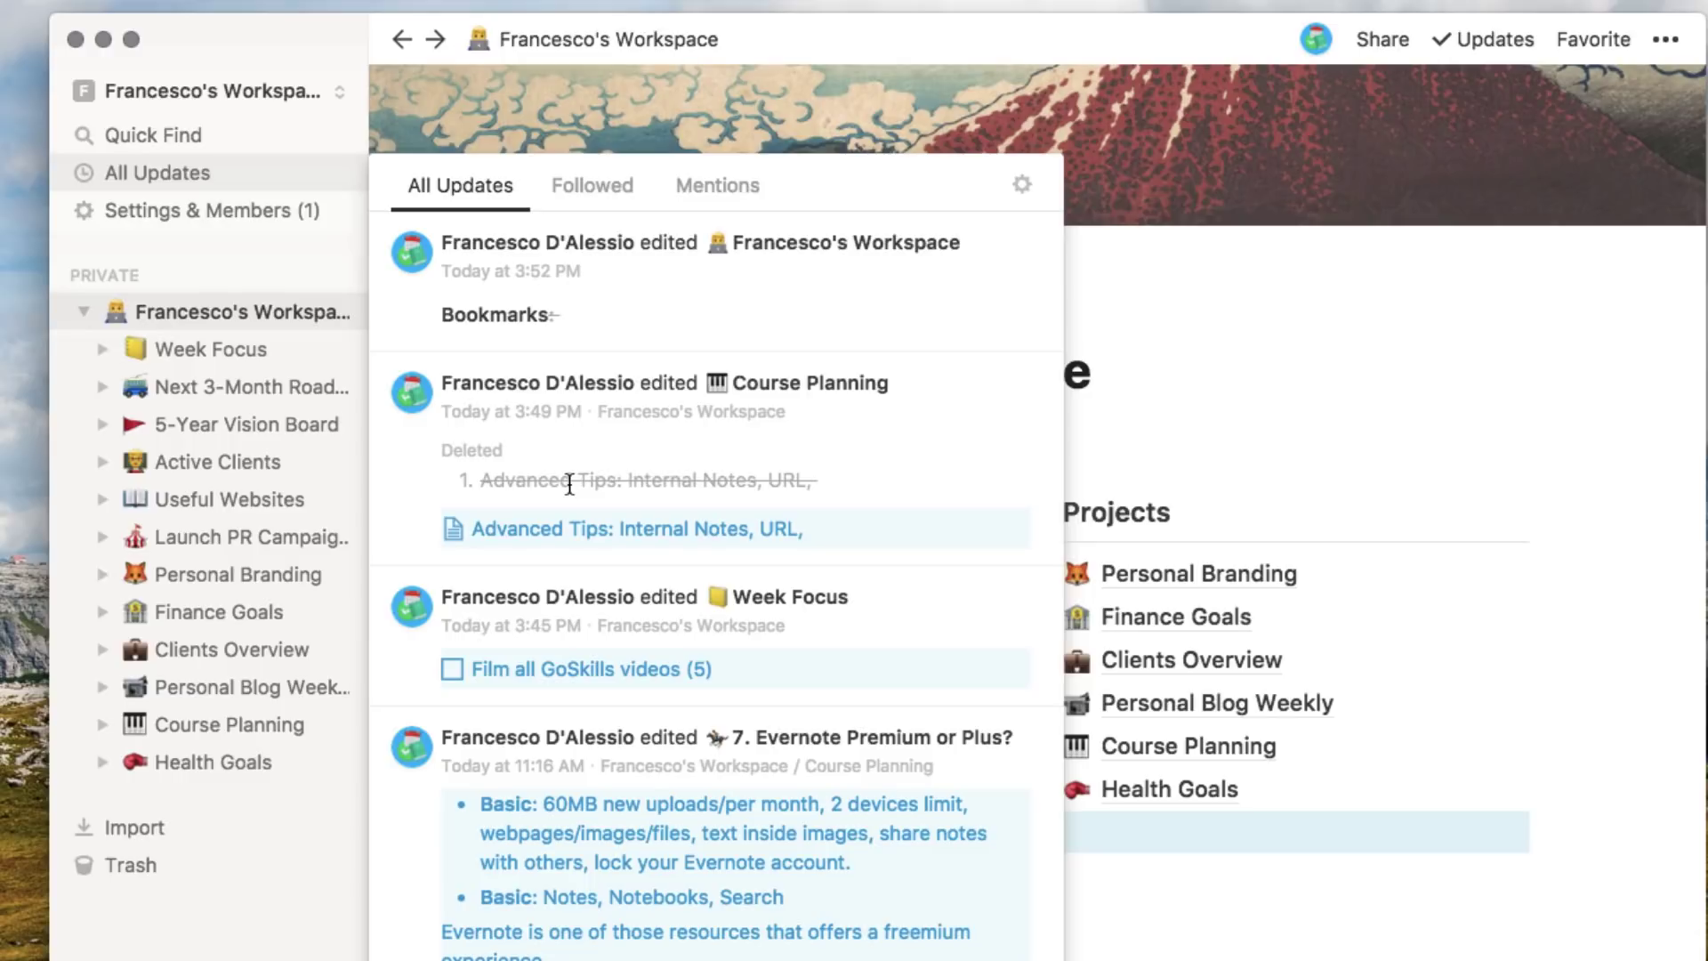
scroll(572, 485, down, 5)
scroll(572, 490, up, 5)
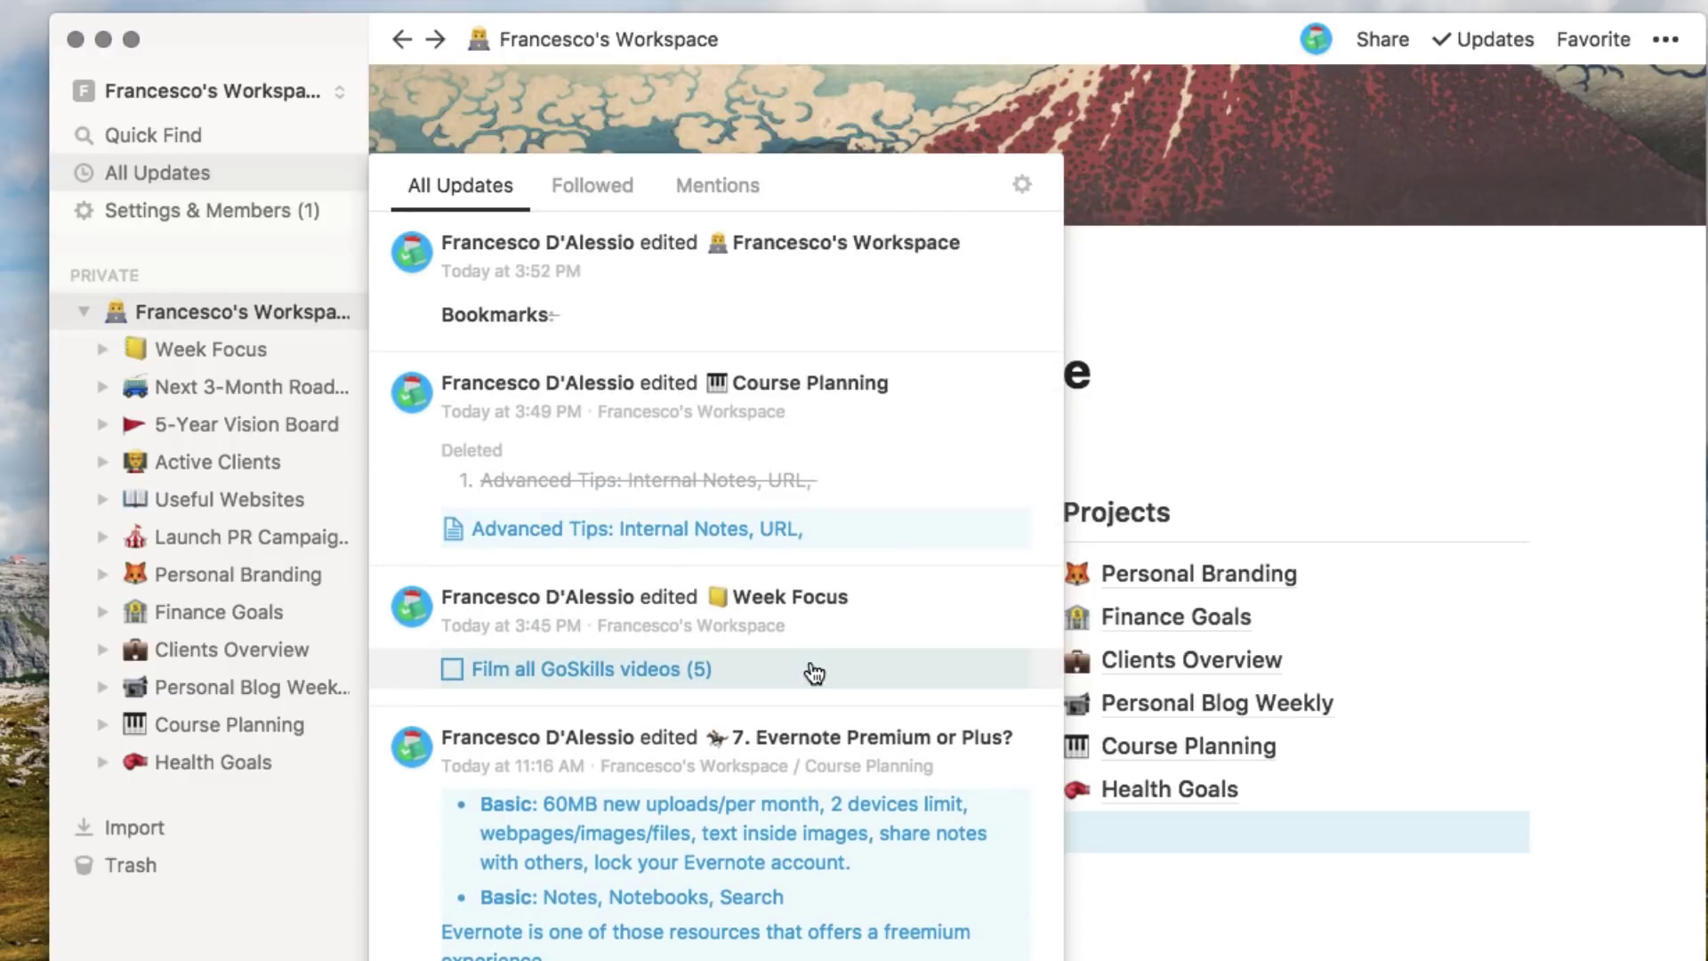
- Open Quick Find, look over its list of suggested pages, and close it without opening one
click(168, 132)
click(155, 134)
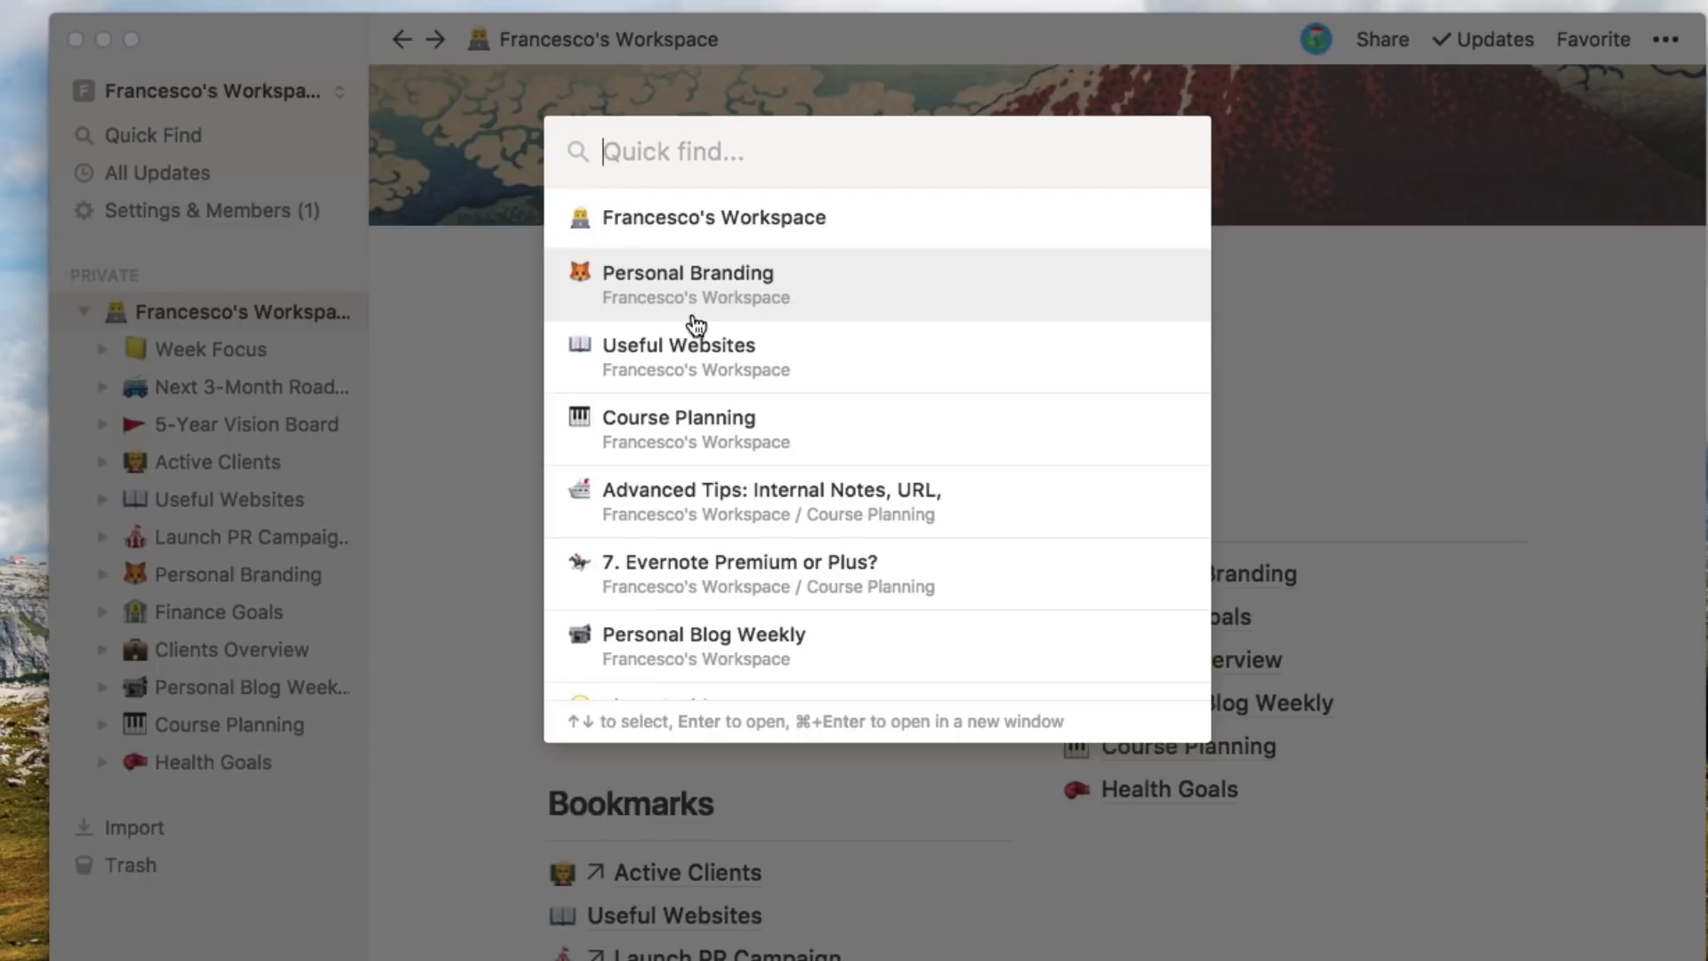
click(367, 523)
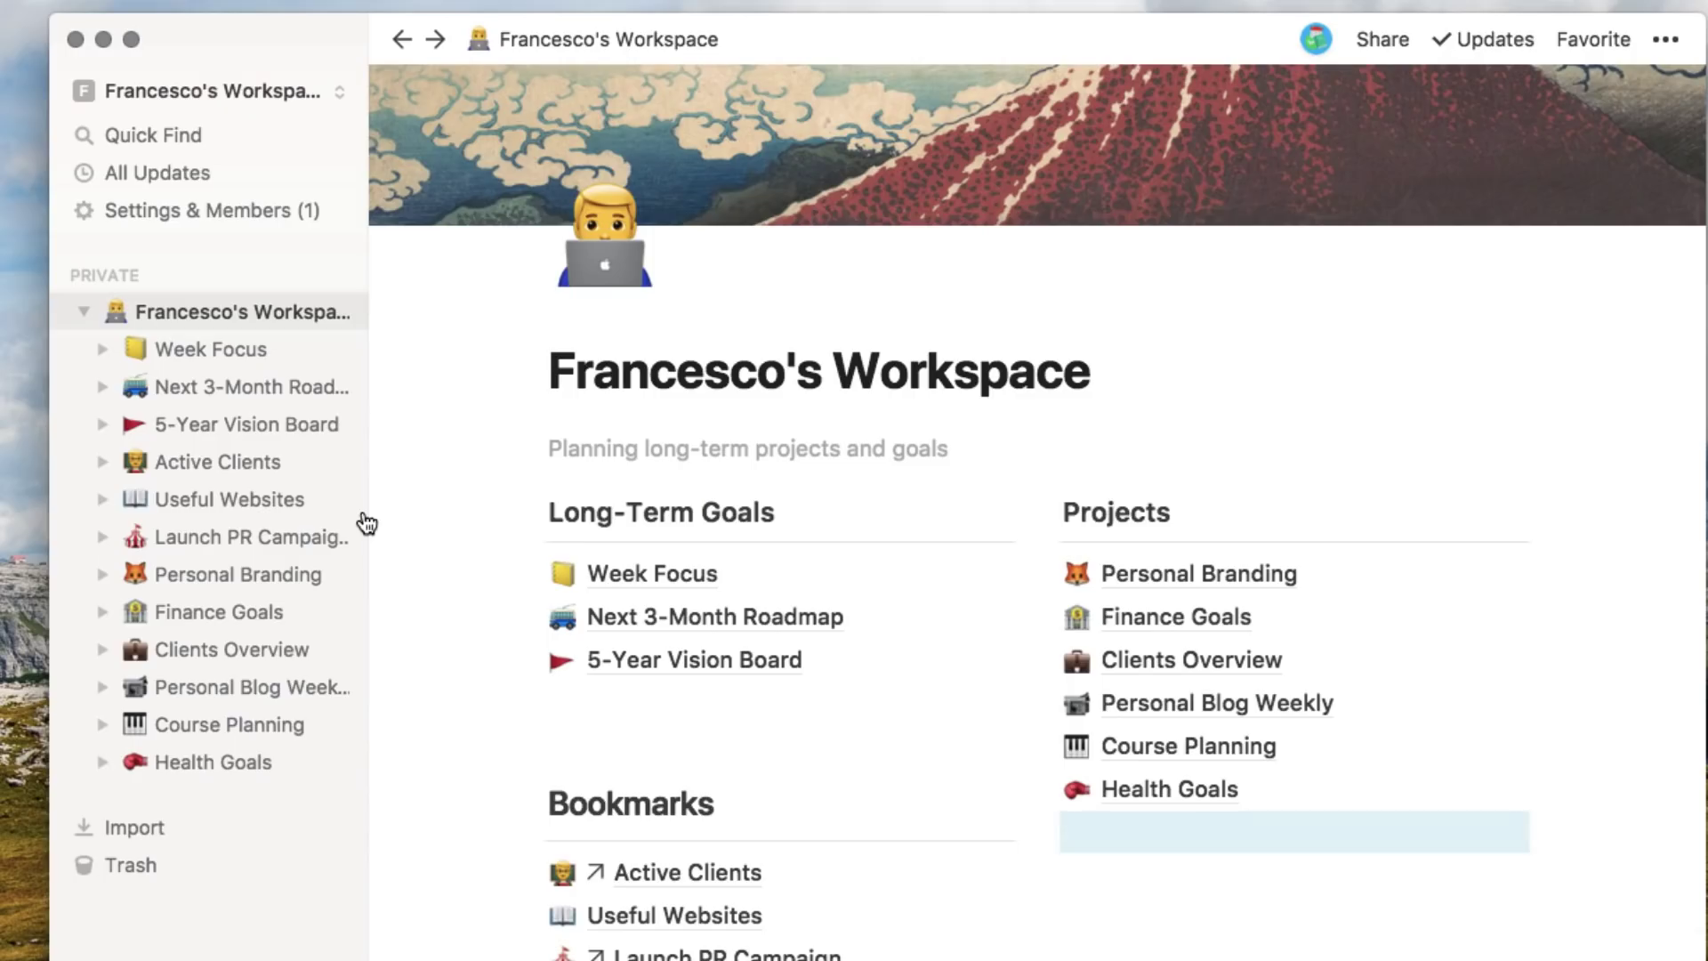